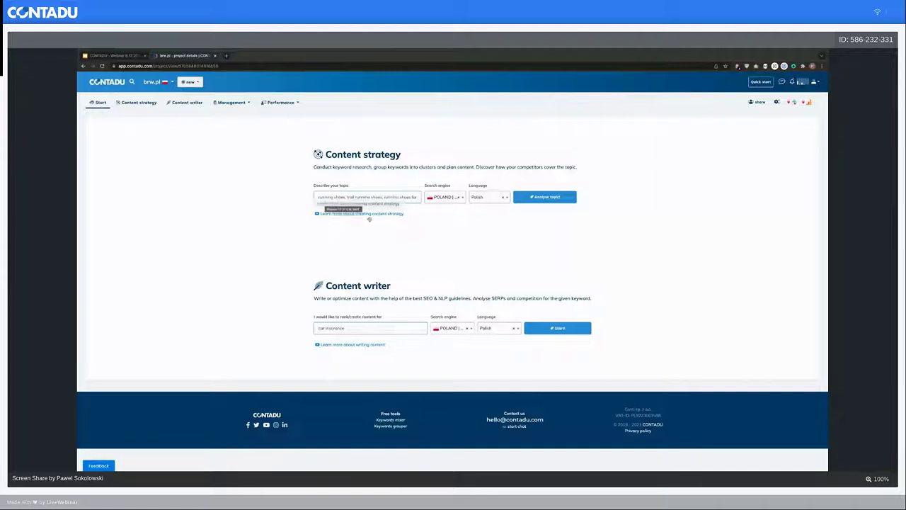
- Open the second topic in the project's content strategy list, the tagged "meble kuchenne" topic
click(139, 103)
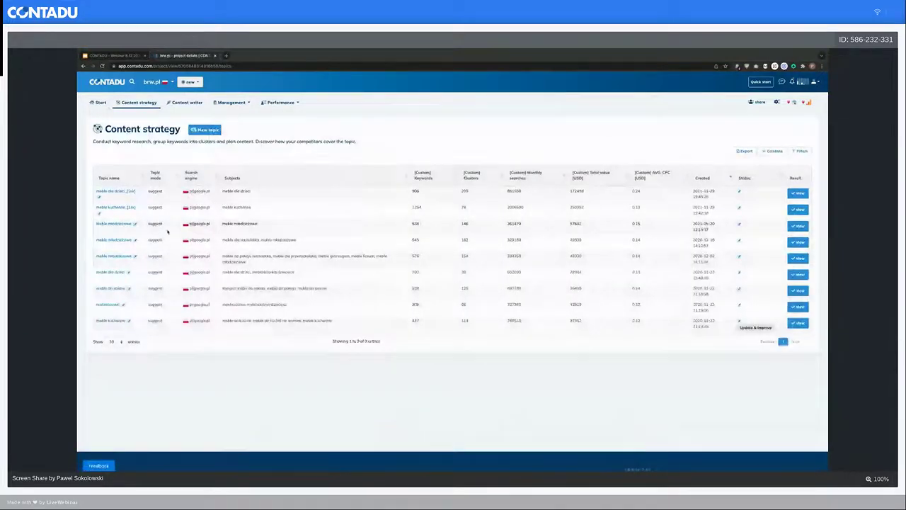
click(116, 207)
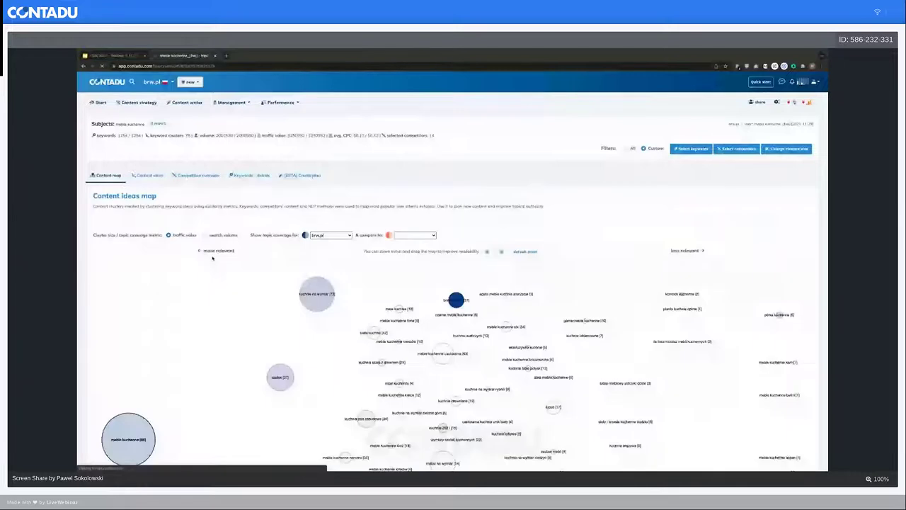
- Change the clusters resolution of the content ideas map to Default size
scroll(643, 184, down, 1)
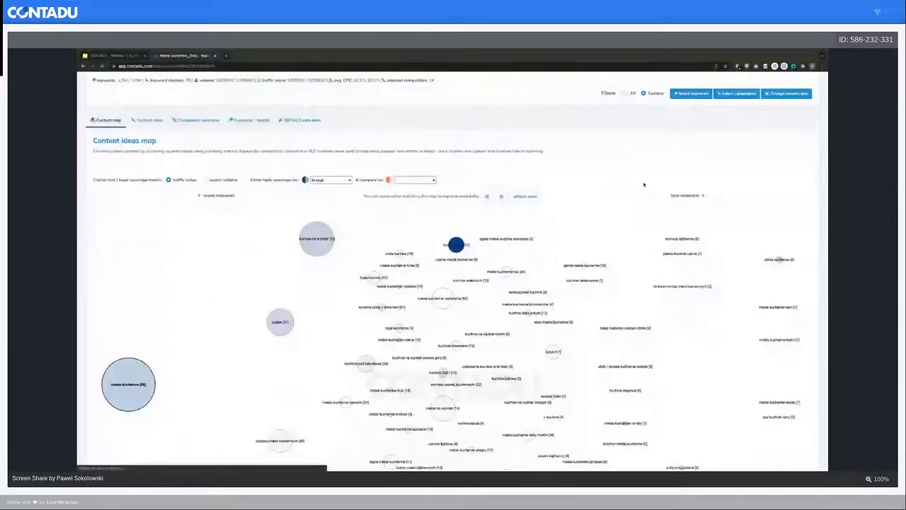
click(783, 95)
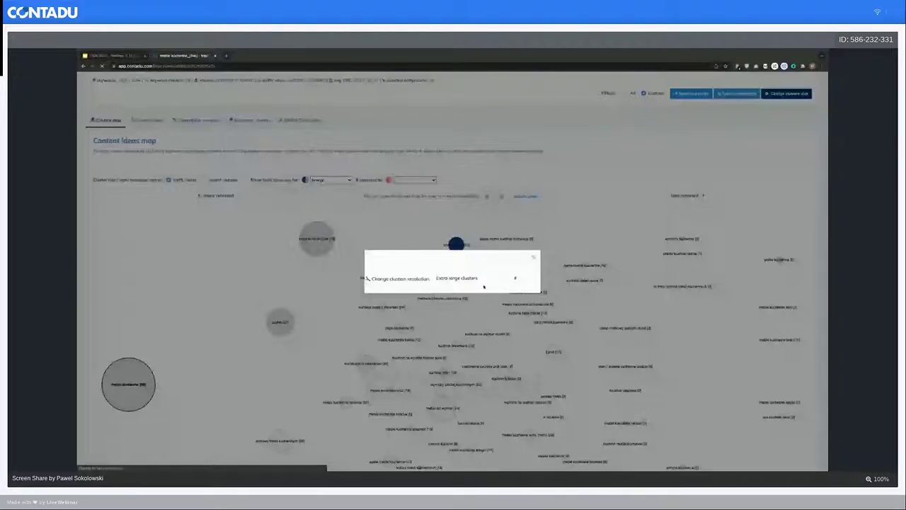
click(475, 279)
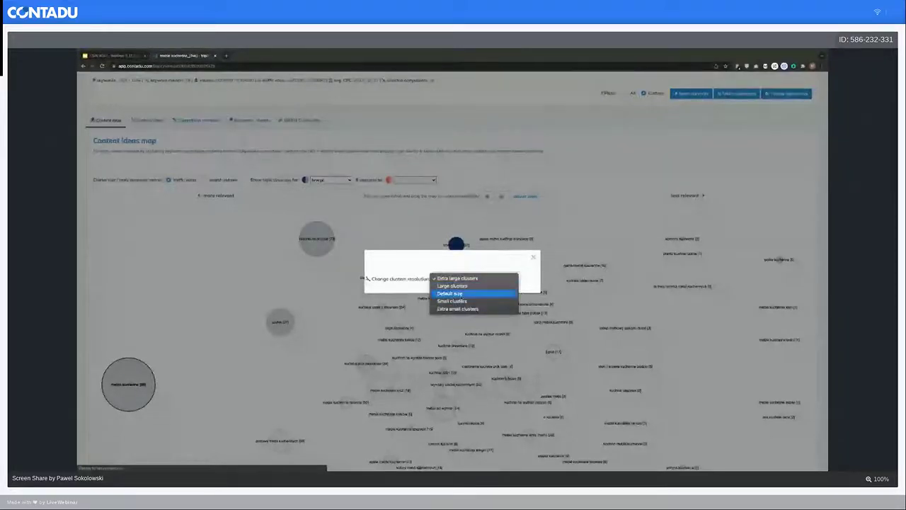
click(450, 293)
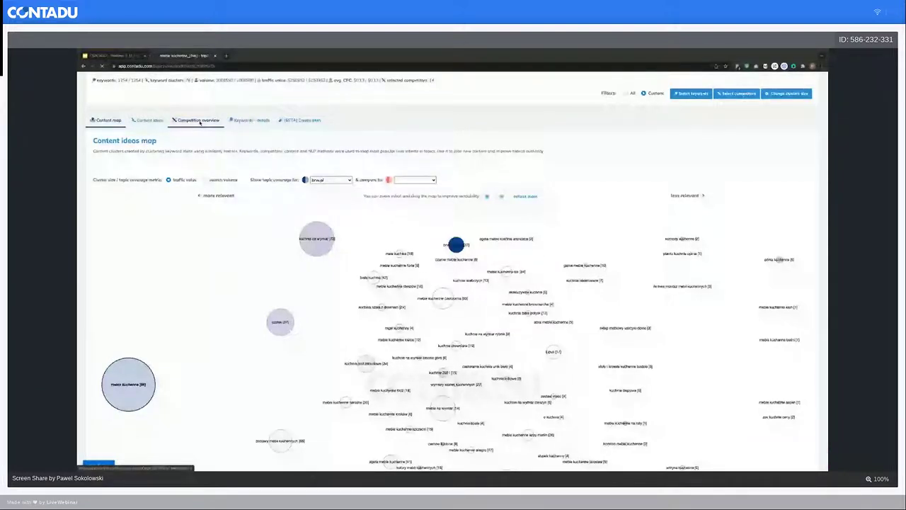
- Examine the competition overview's search performance, including the research summary and the monthly traffic and traffic value by domain charts
click(199, 122)
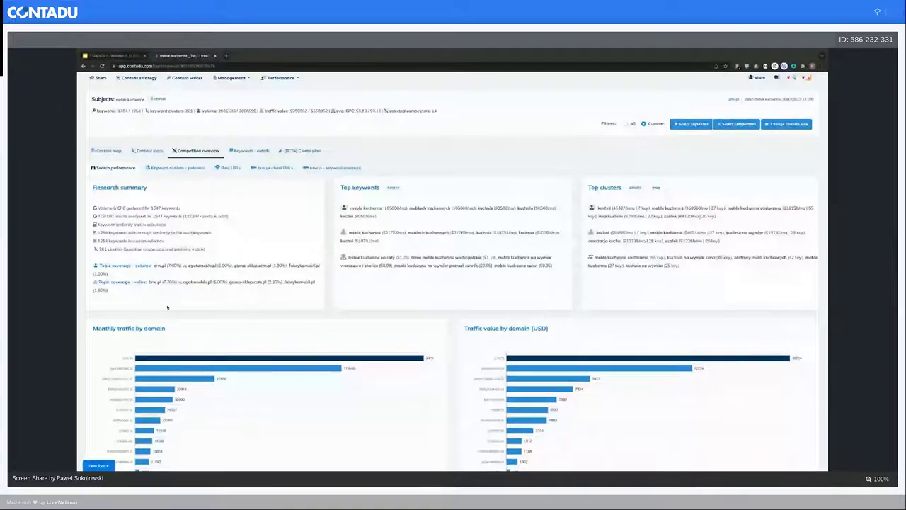
scroll(234, 327, down, 2)
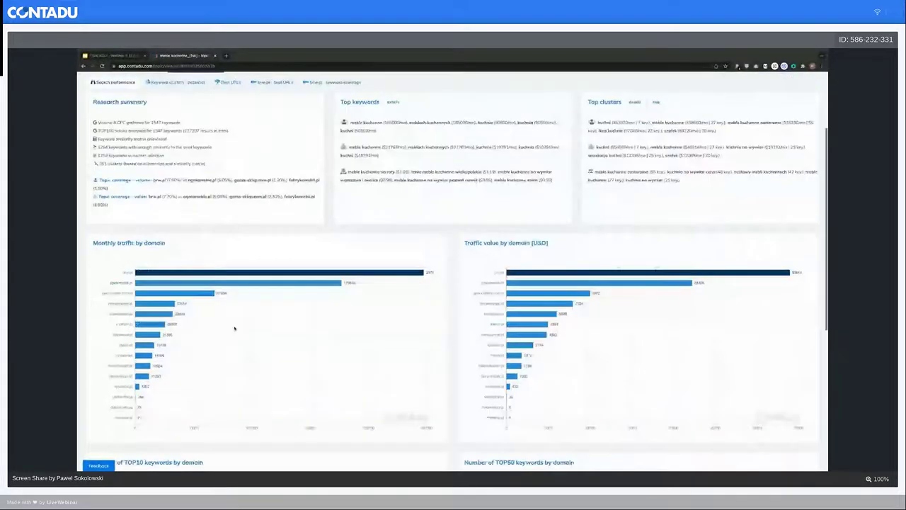
scroll(251, 253, down, 1)
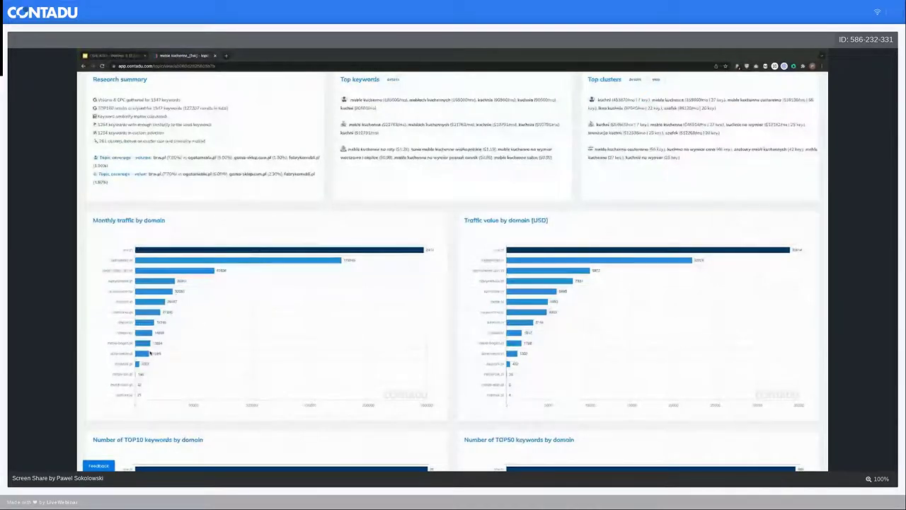
scroll(151, 344, up, 2)
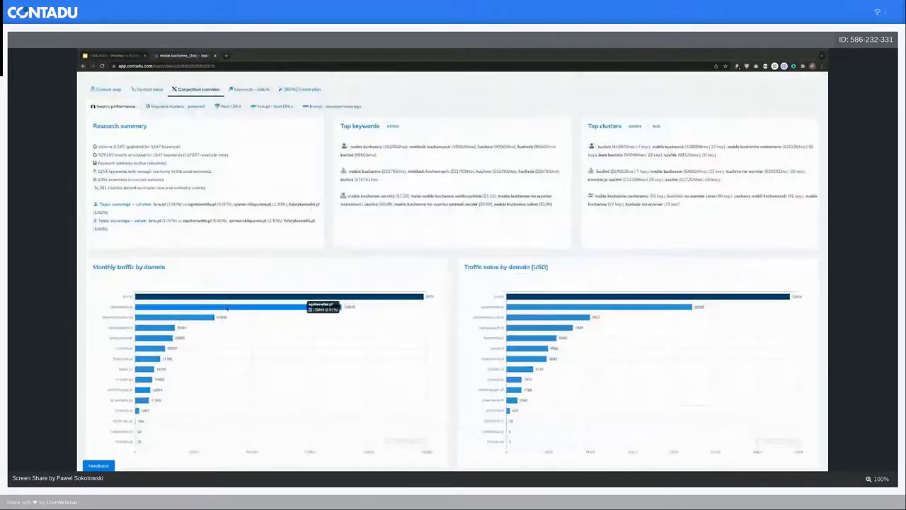
scroll(227, 307, up, 2)
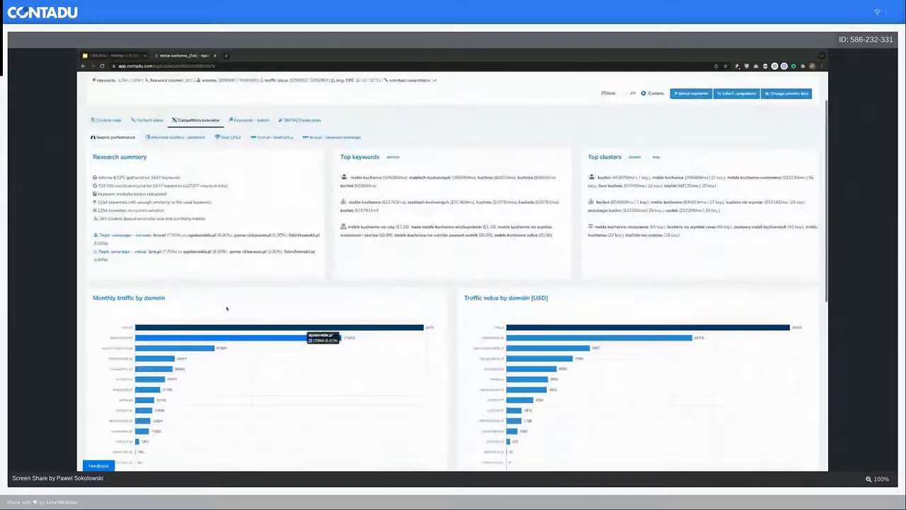
scroll(226, 308, up, 1)
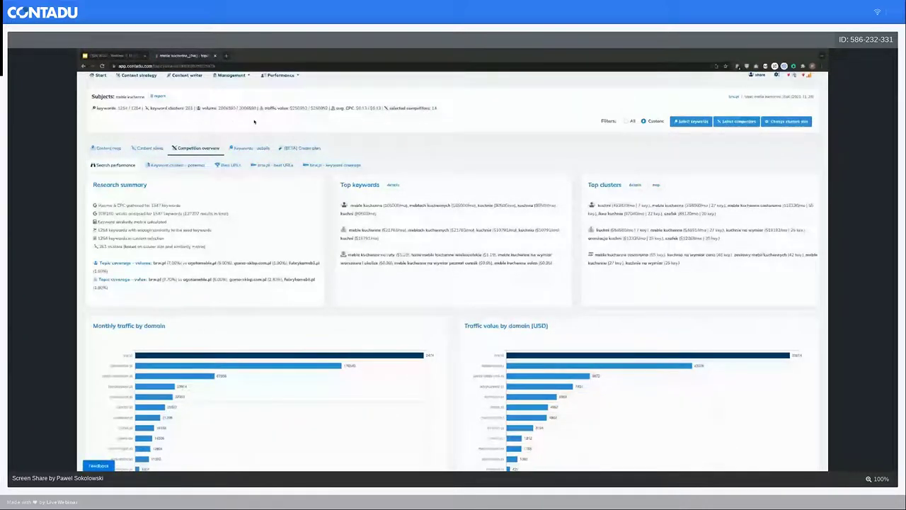
scroll(231, 119, up, 1)
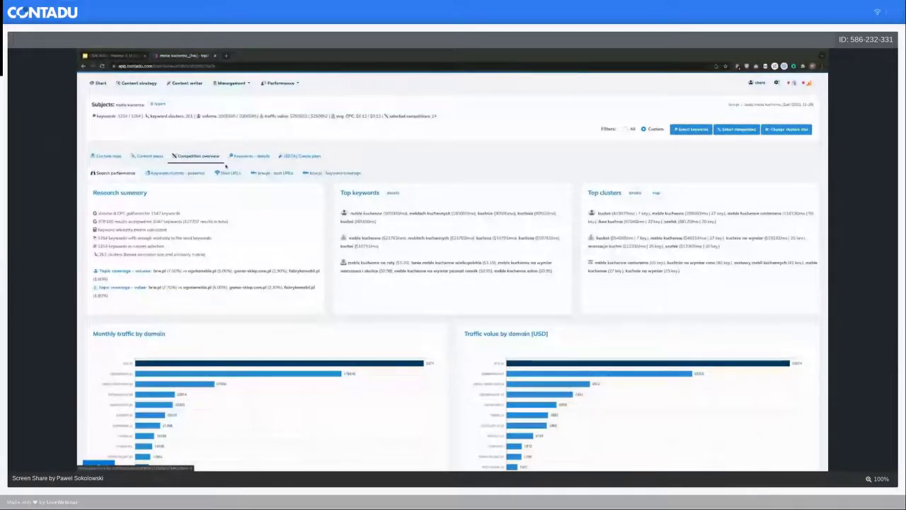
- Examine the potential of the keyword clusters, including each domain's monthly traffic value per cluster
click(192, 175)
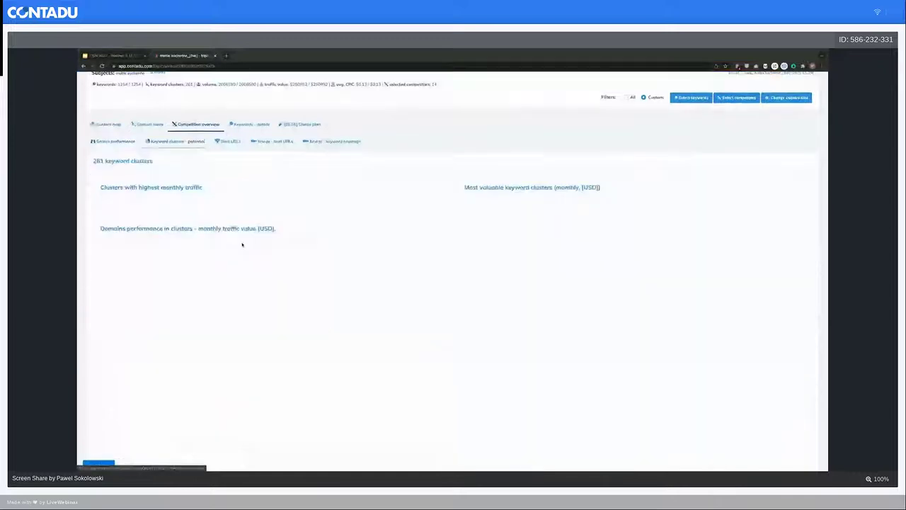
scroll(242, 245, down, 5)
scroll(242, 244, down, 1)
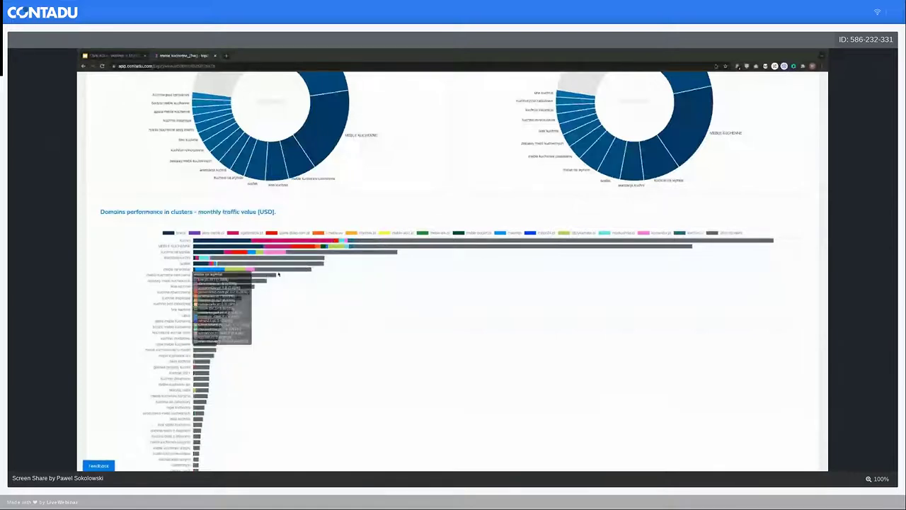
mouse_move(275, 277)
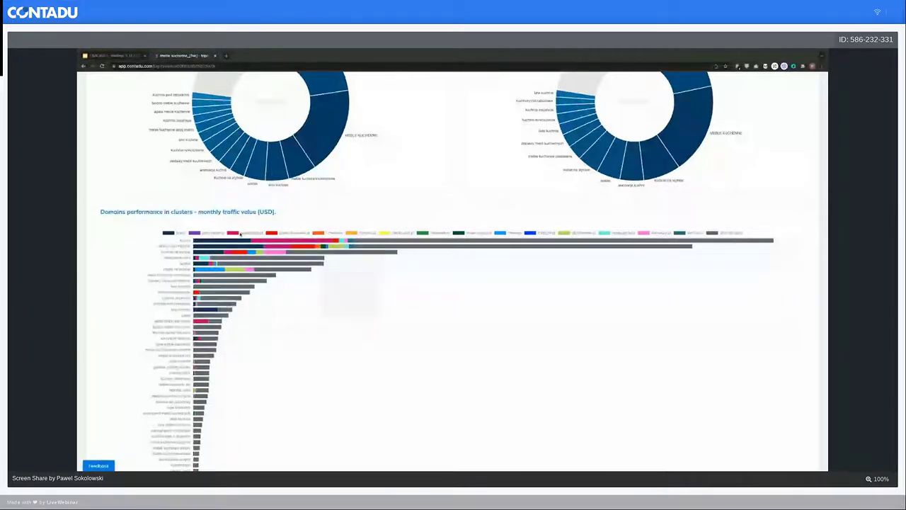
- Hide several competitor domains, including gama-sklep.com.pl, from the chart of domains' monthly traffic value in clusters, keeping brw.pl shown
click(304, 232)
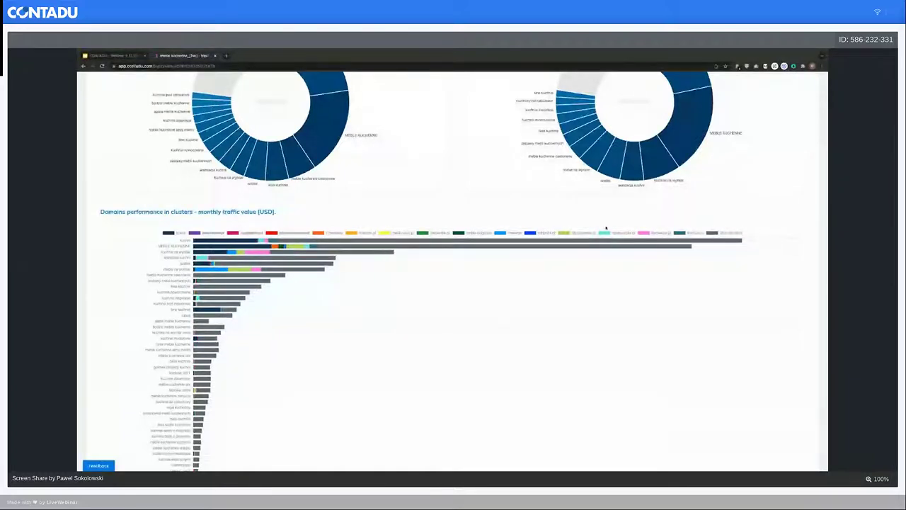
click(712, 233)
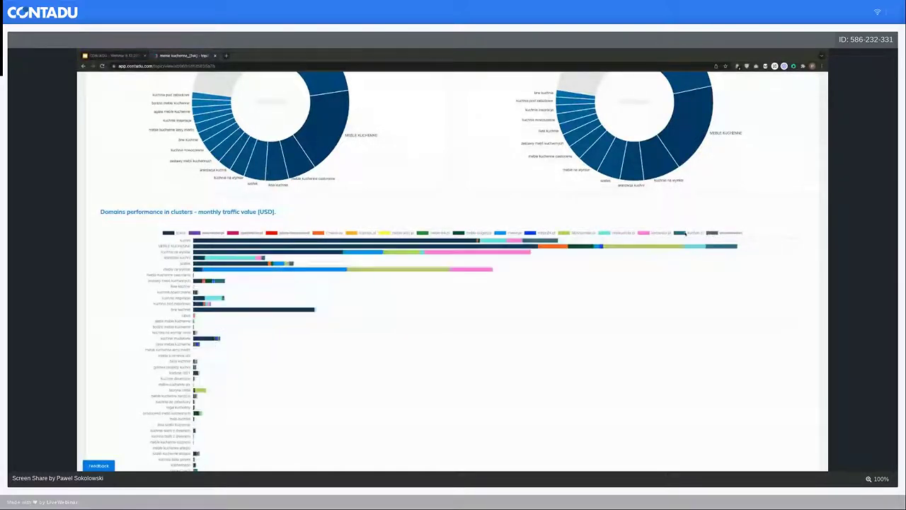
click(660, 233)
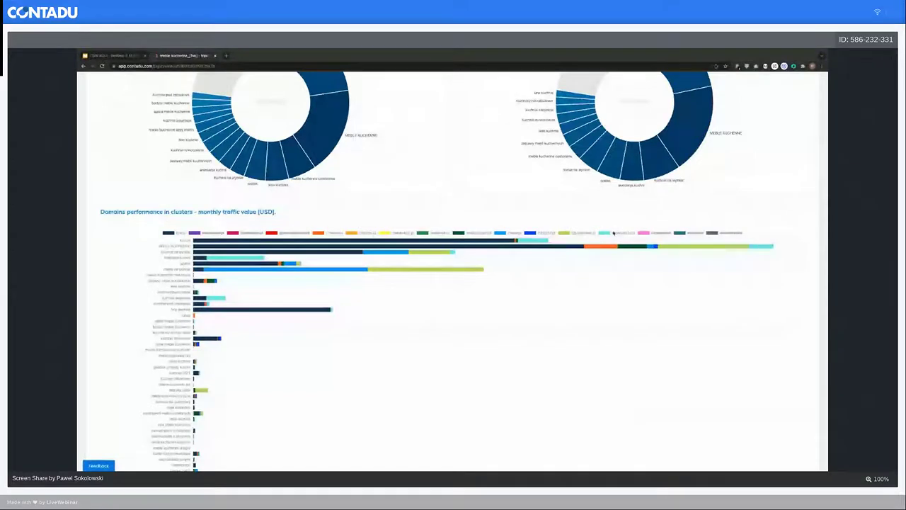
click(566, 232)
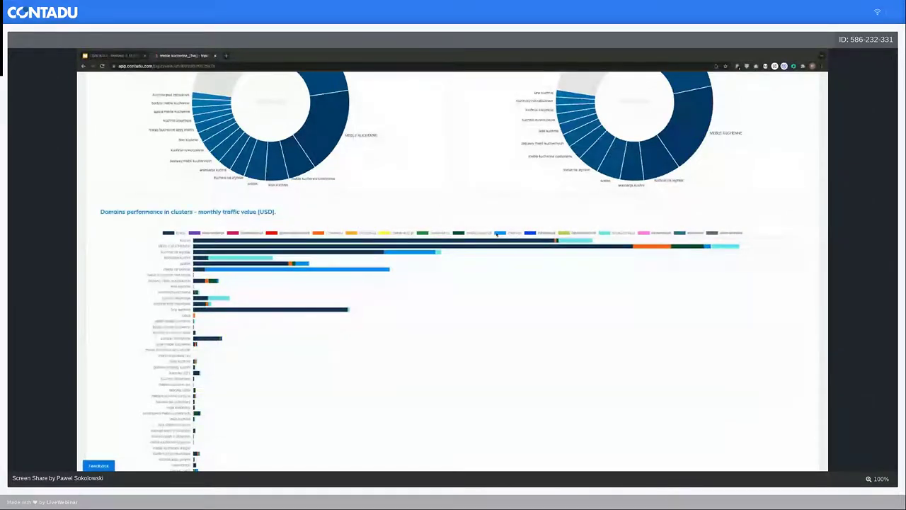
click(499, 232)
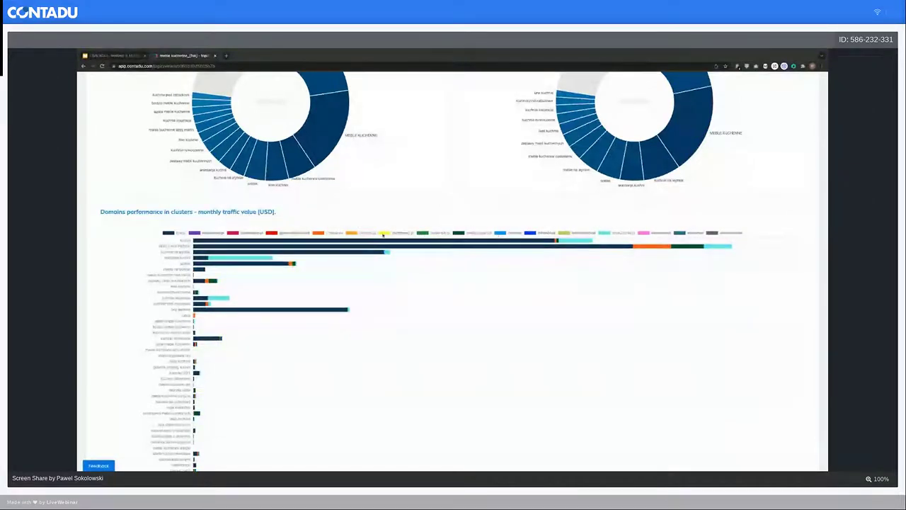
click(451, 231)
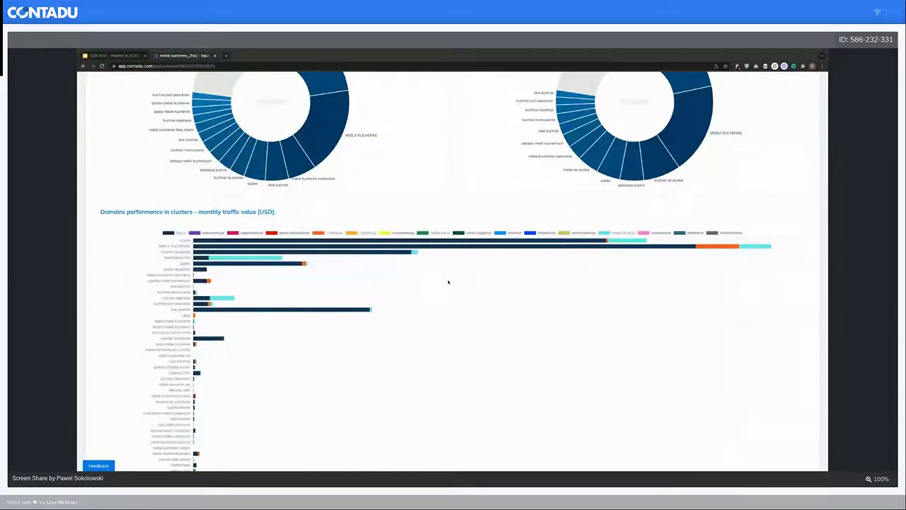
- Return to the content ideas map and inspect the keywords, value and traffic of clusters such as "szafki" and "kuchnie nowoczesne"
scroll(448, 282, up, 5)
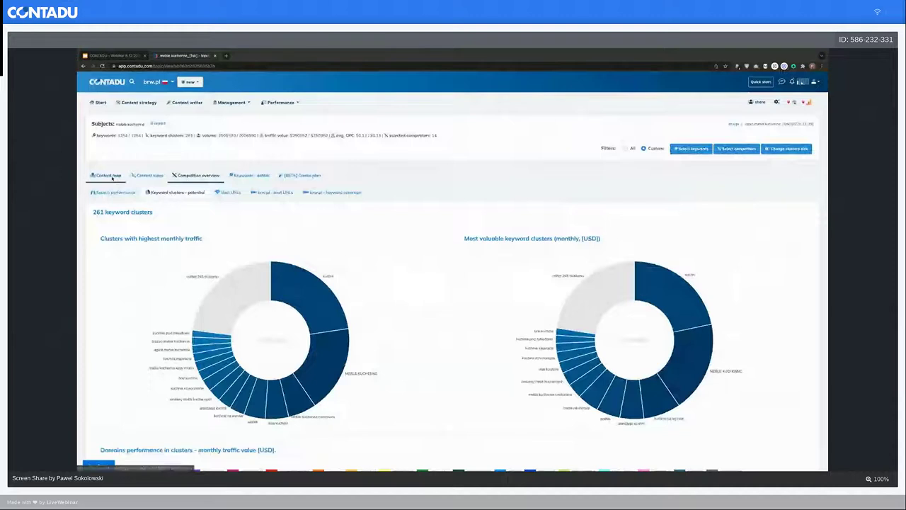
click(108, 175)
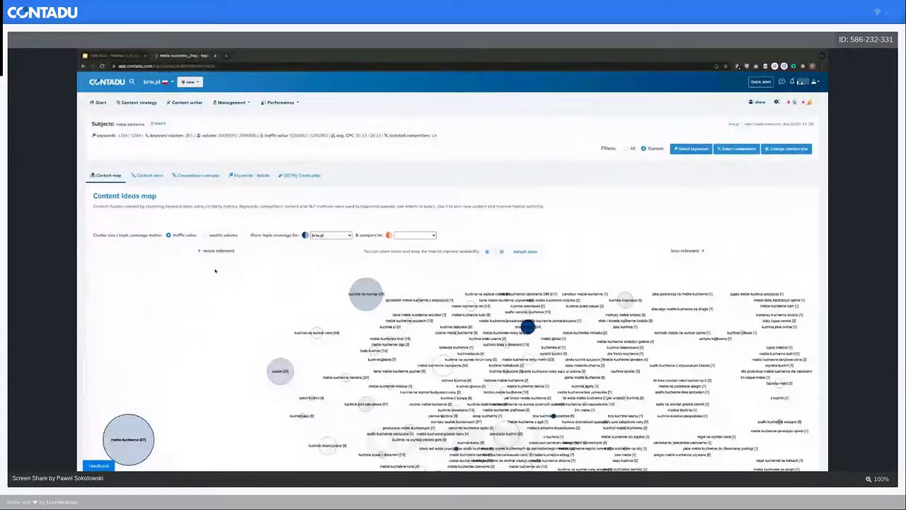
scroll(216, 270, down, 2)
scroll(215, 270, down, 1)
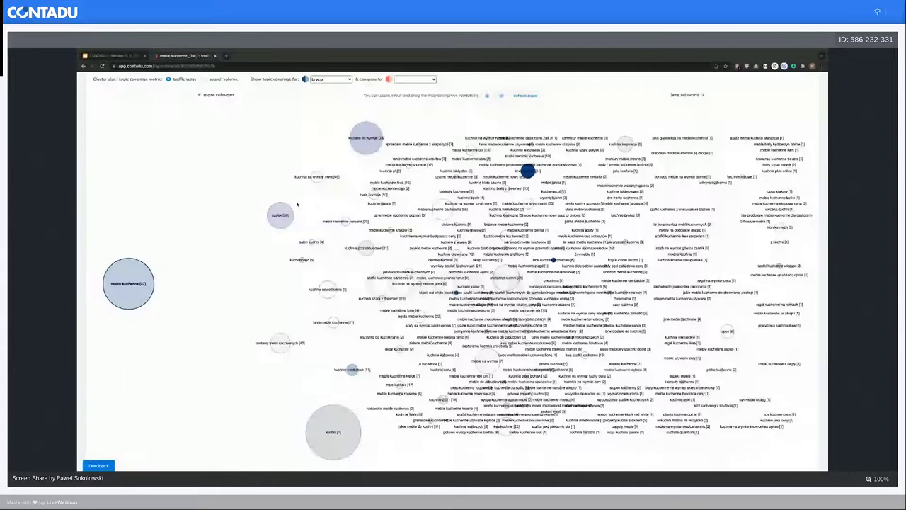
mouse_move(128, 300)
mouse_move(286, 227)
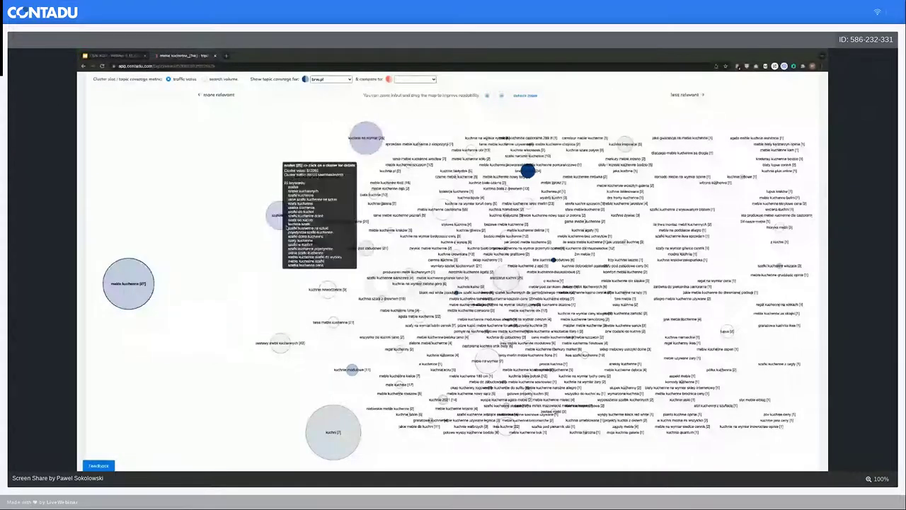
mouse_move(327, 291)
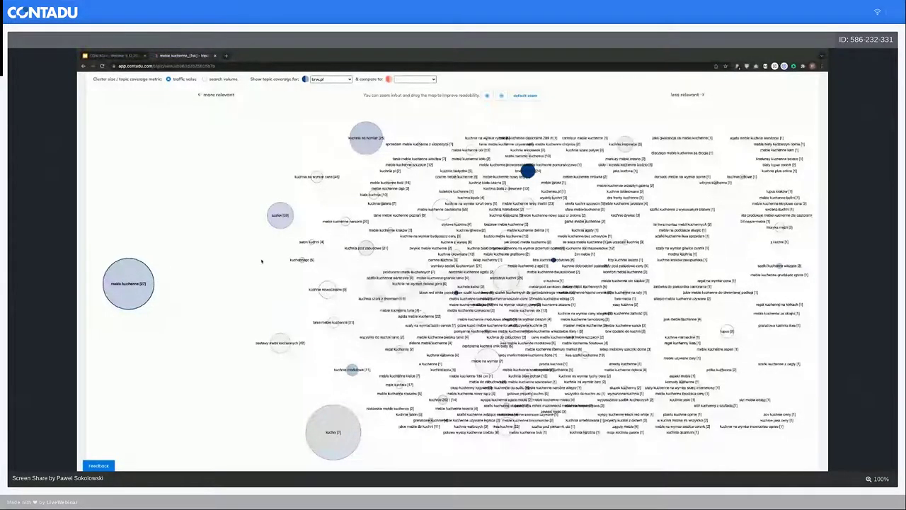
mouse_move(371, 136)
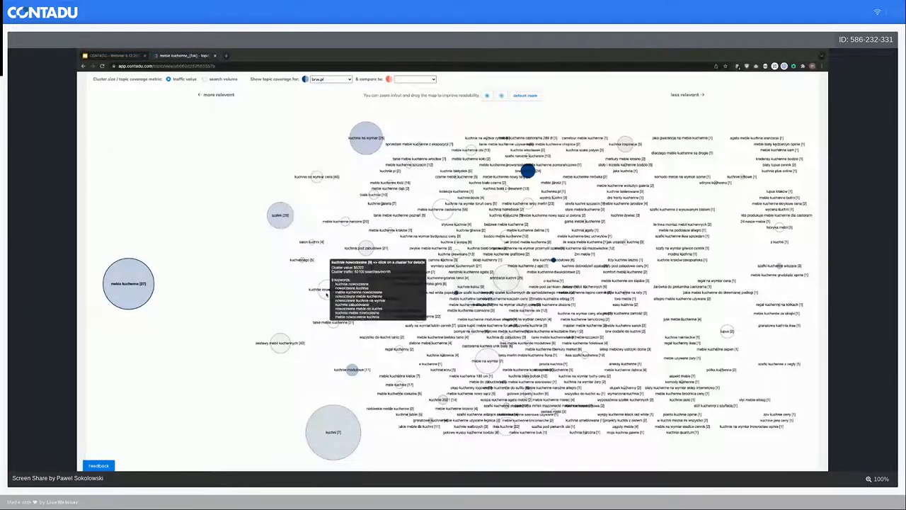
mouse_move(334, 325)
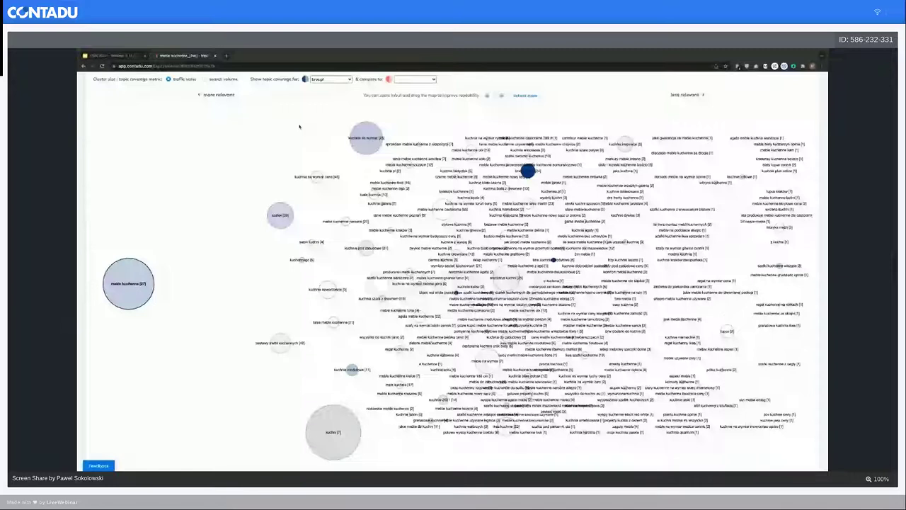
- Compare brw.pl's topic coverage on the content map with agatameble.pl and with abra-meble.pl
click(397, 80)
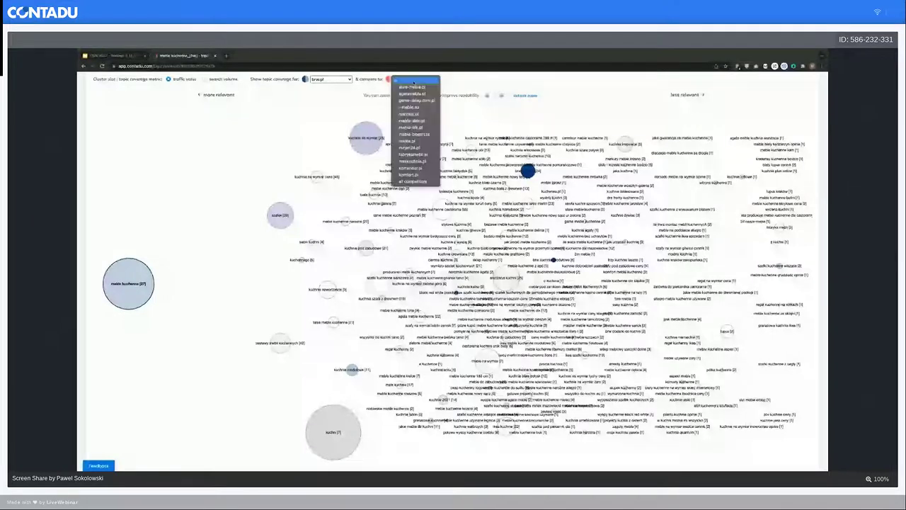
click(412, 93)
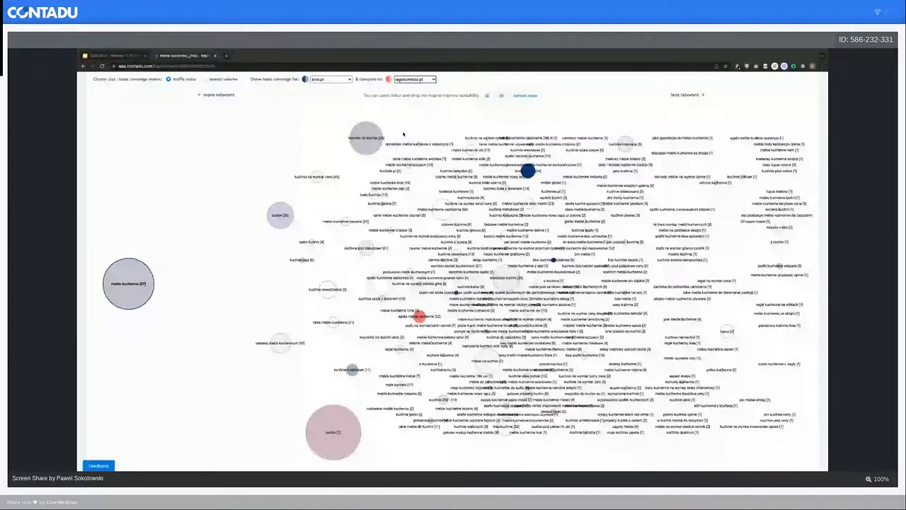
click(413, 79)
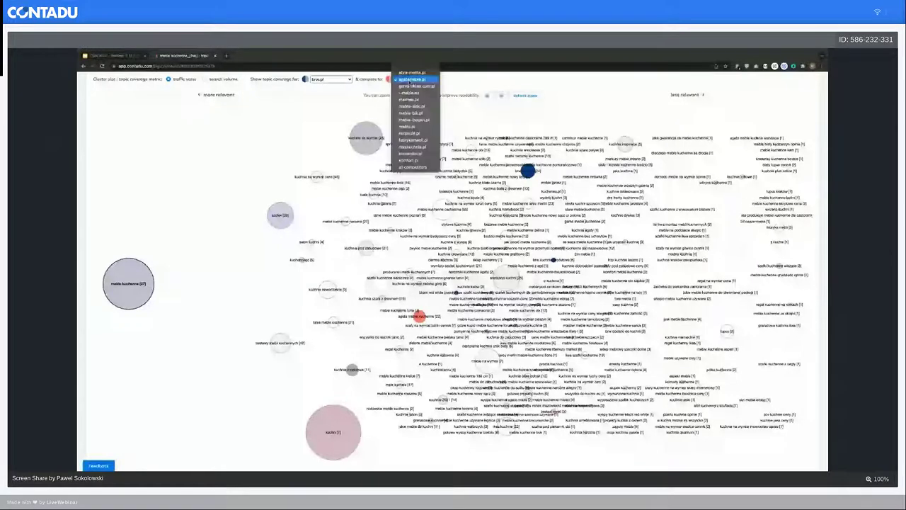
click(411, 72)
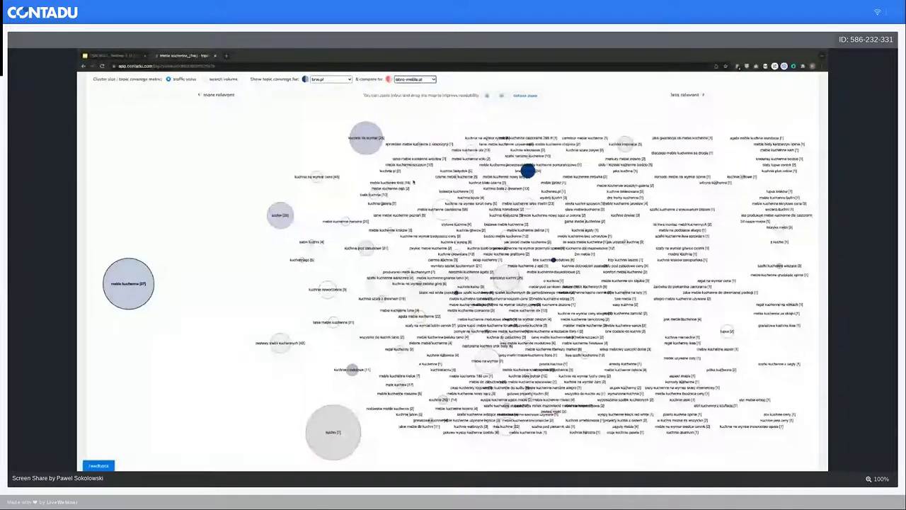
- Set the topic coverage comparison for brw.pl on the content map to gama-sklep.com.pl
click(415, 79)
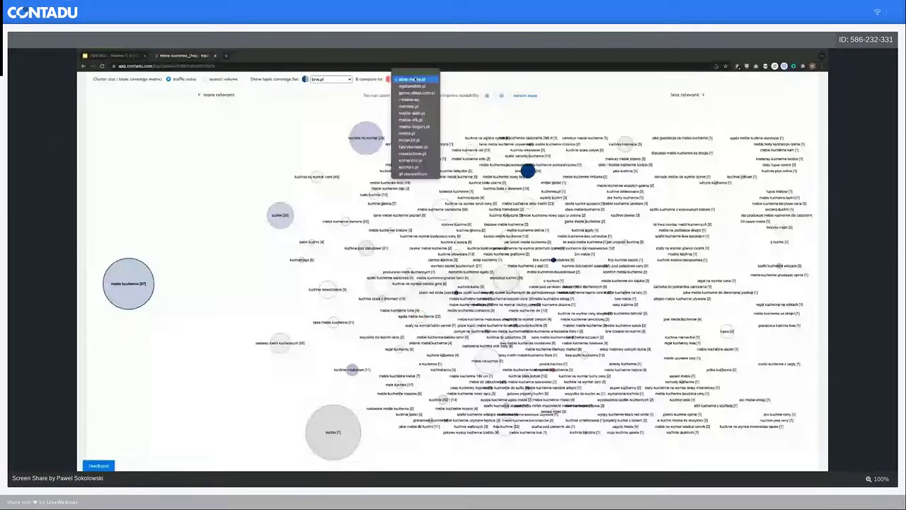
click(415, 80)
click(418, 95)
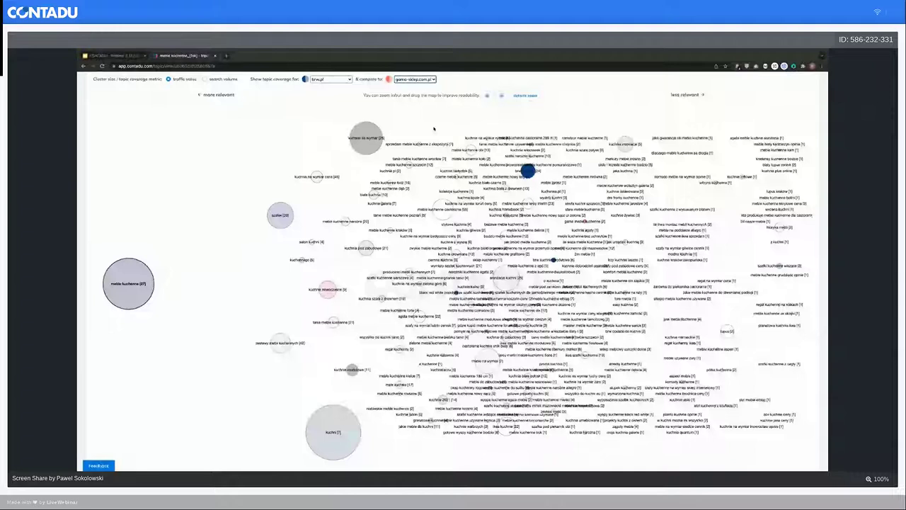
- Clear the comparison domain so the content map shows only brw.pl's coverage, and inspect the "kuchnie na wymiar" cluster
click(429, 79)
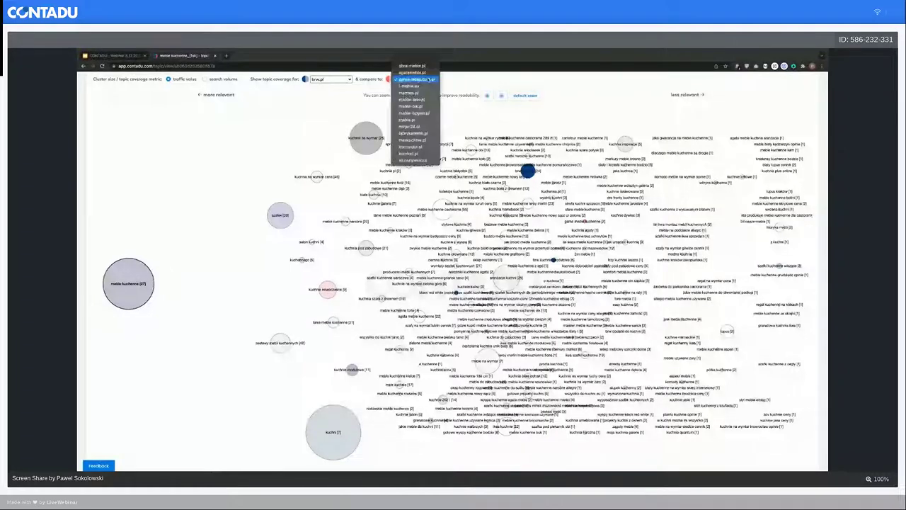
click(428, 60)
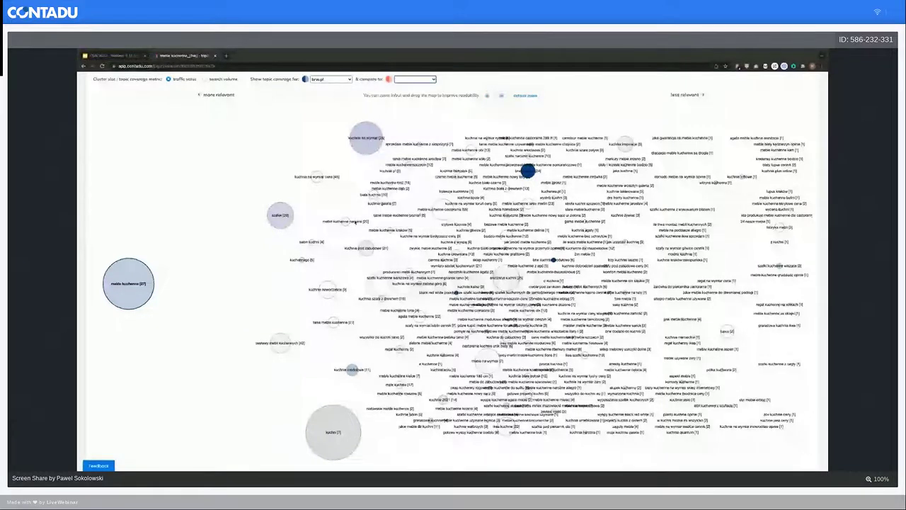
mouse_move(330, 272)
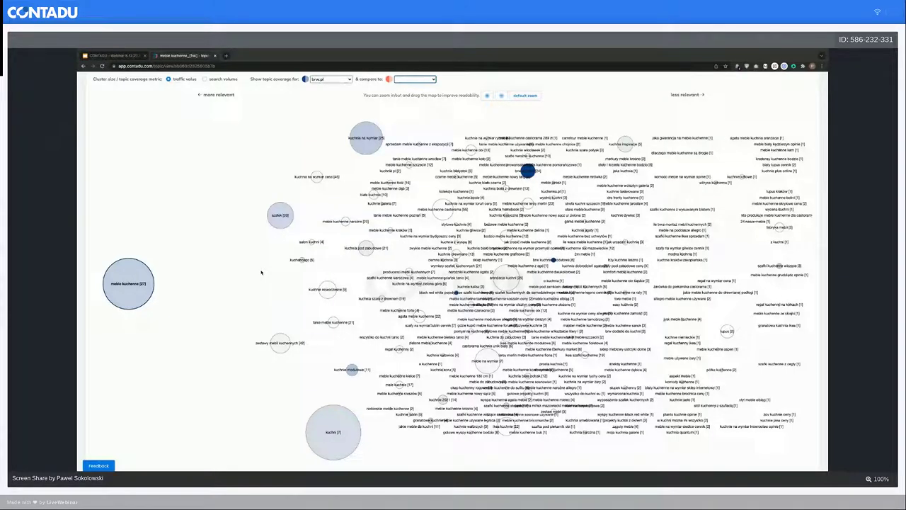
mouse_move(365, 138)
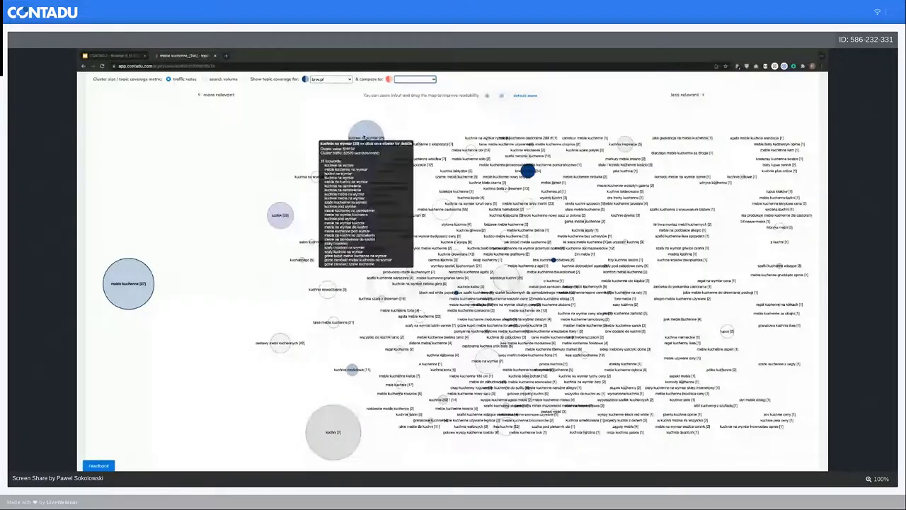
mouse_move(327, 284)
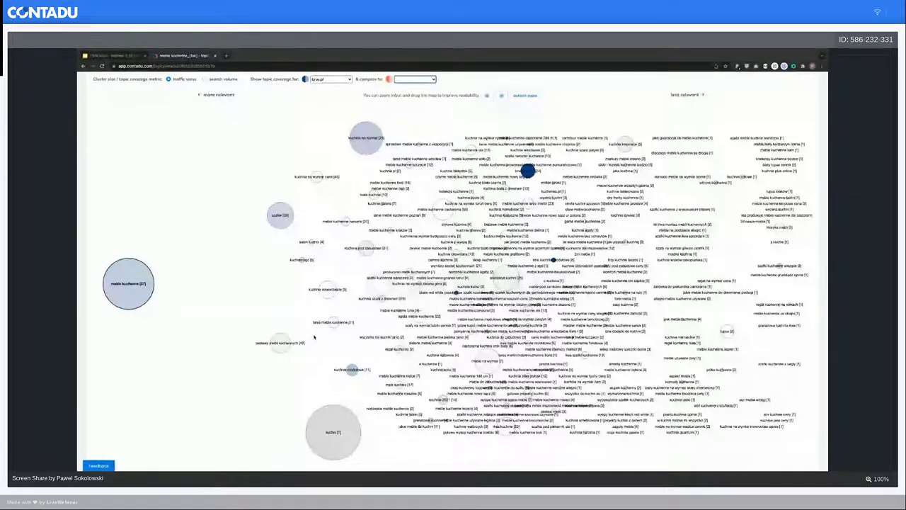
mouse_move(368, 247)
mouse_move(412, 215)
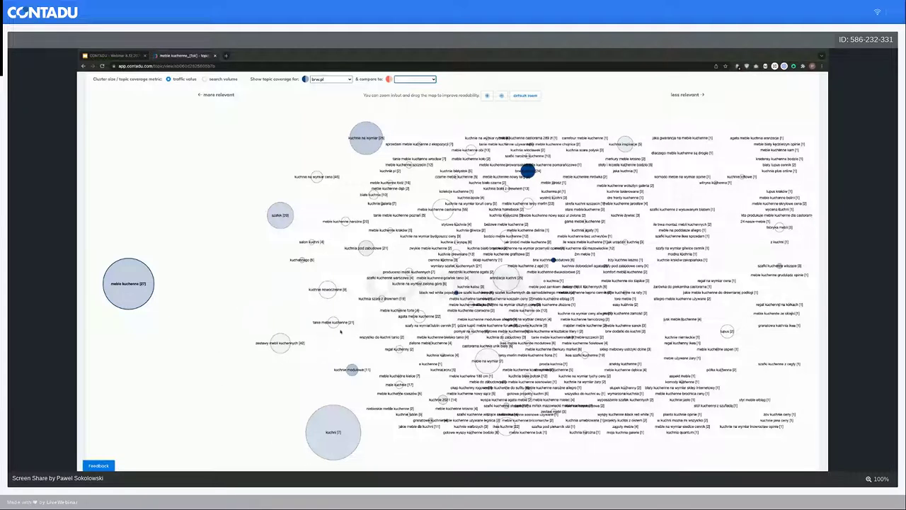
- Open the content ideas based on keyword clusters and browse clusters such as "meble kuchenne", "kuchni" and "kuchnie na wymiar"
scroll(281, 288, up, 1)
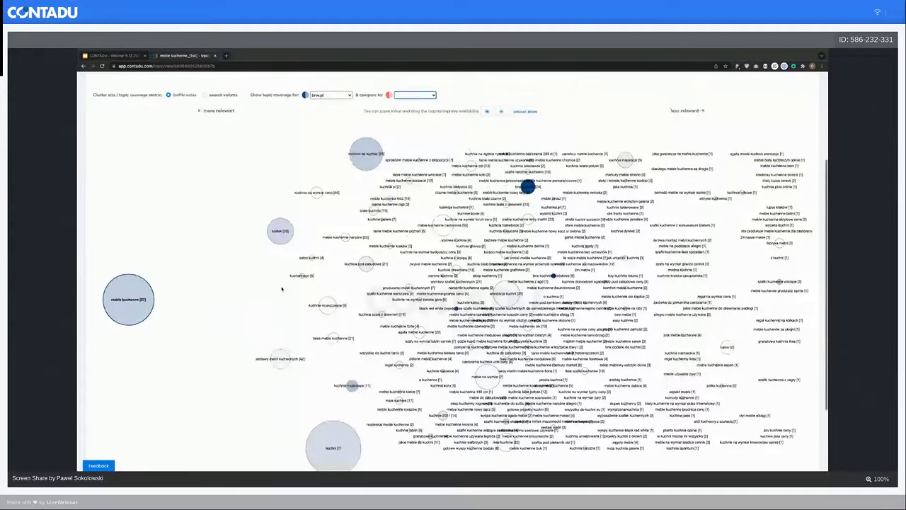
scroll(281, 288, up, 3)
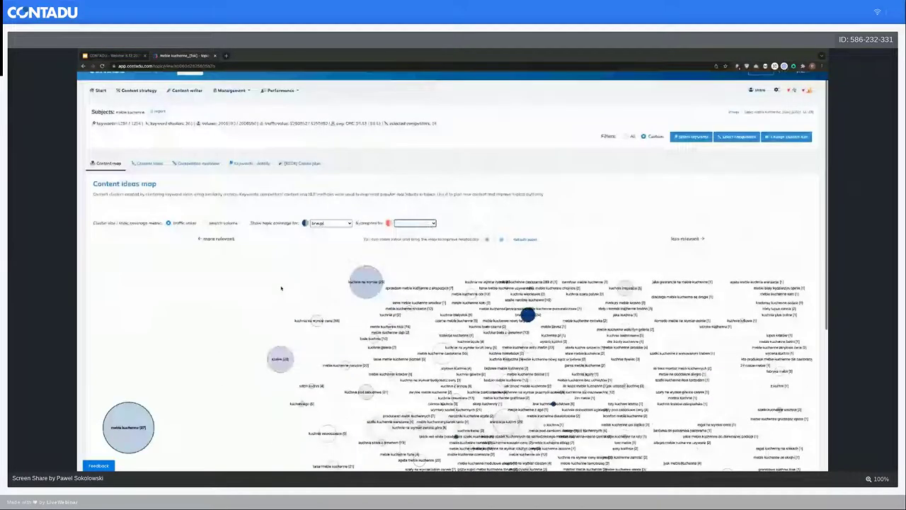
click(145, 162)
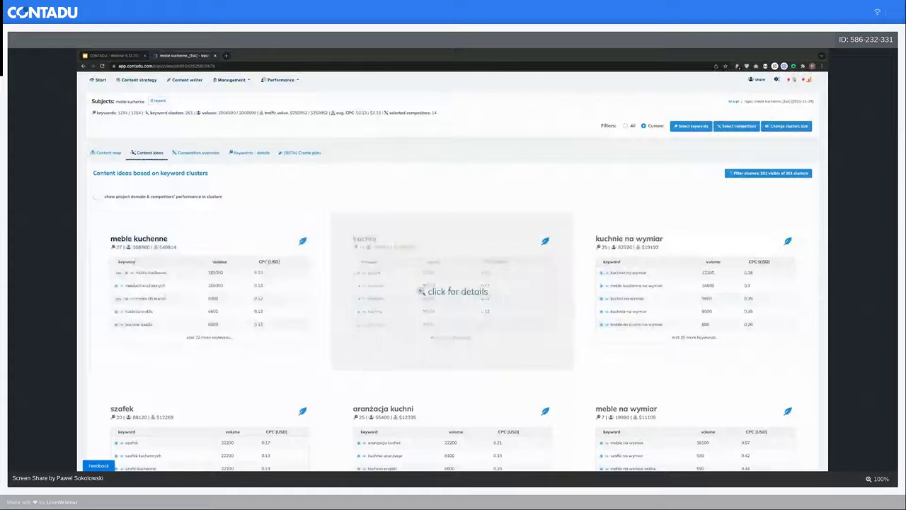
scroll(654, 303, down, 3)
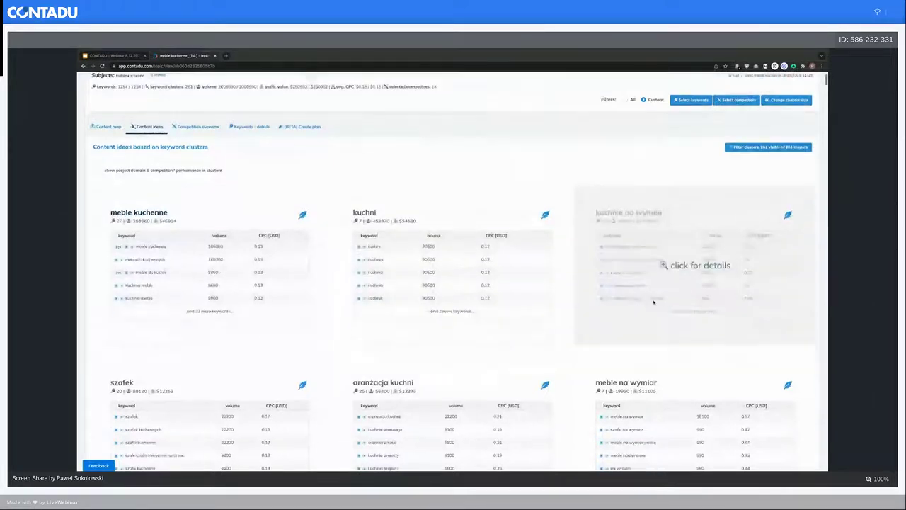
scroll(444, 252, up, 1)
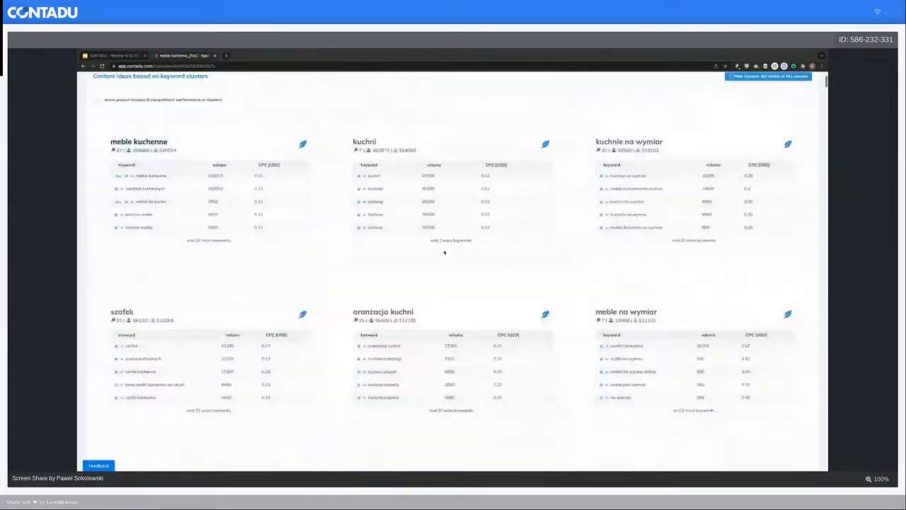
scroll(443, 252, up, 3)
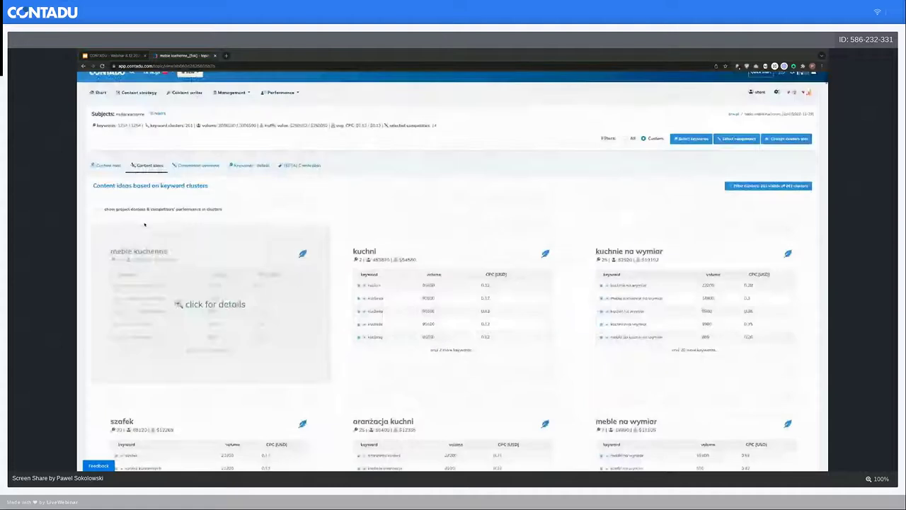
- Show the project domain and competitors' performance in clusters, and compare the domains across the cluster cards
click(100, 209)
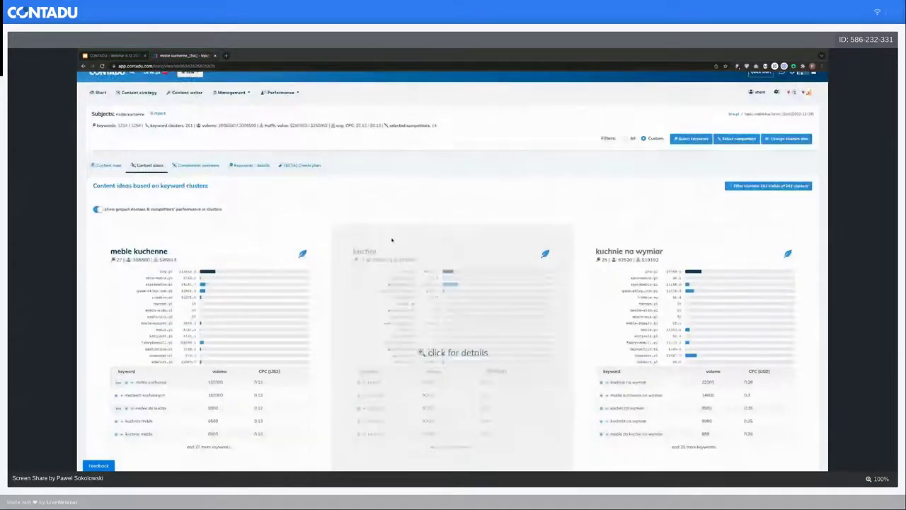
scroll(391, 240, down, 1)
scroll(391, 240, down, 2)
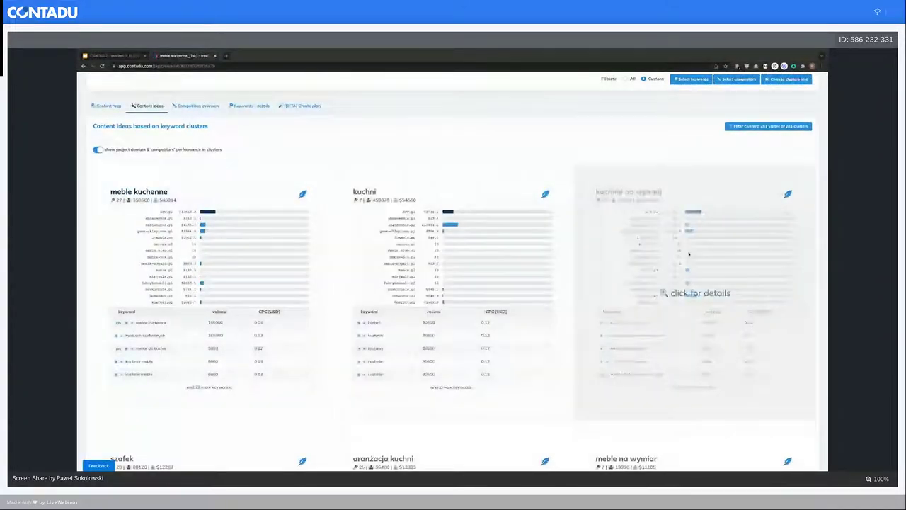
scroll(689, 254, down, 2)
scroll(490, 311, down, 2)
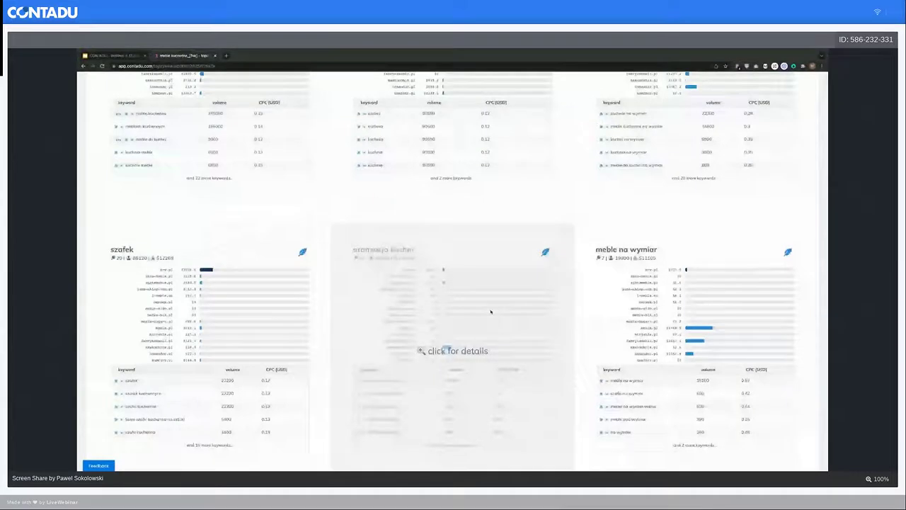
scroll(443, 234, up, 4)
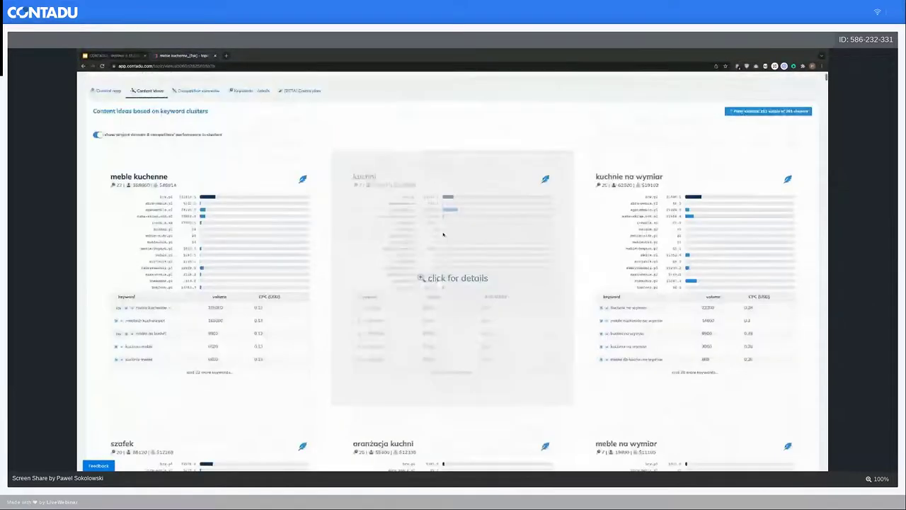
scroll(647, 169, up, 1)
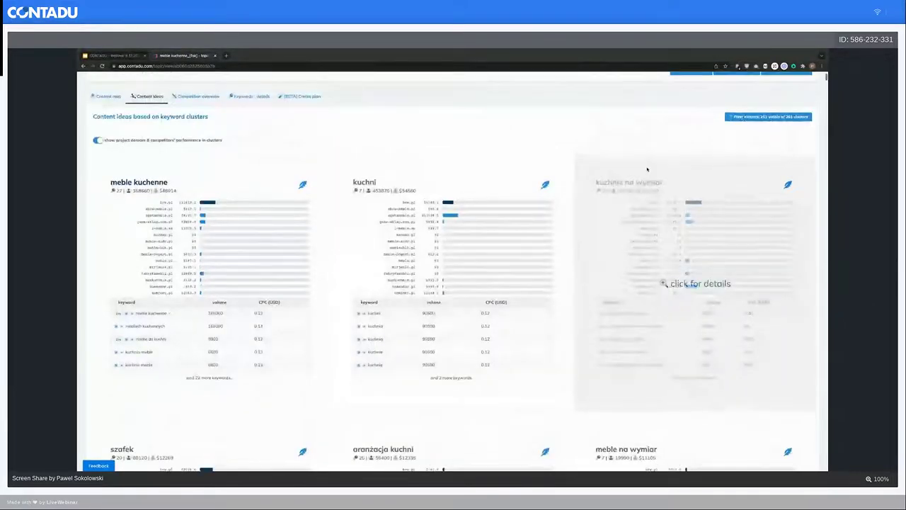
scroll(618, 200, up, 1)
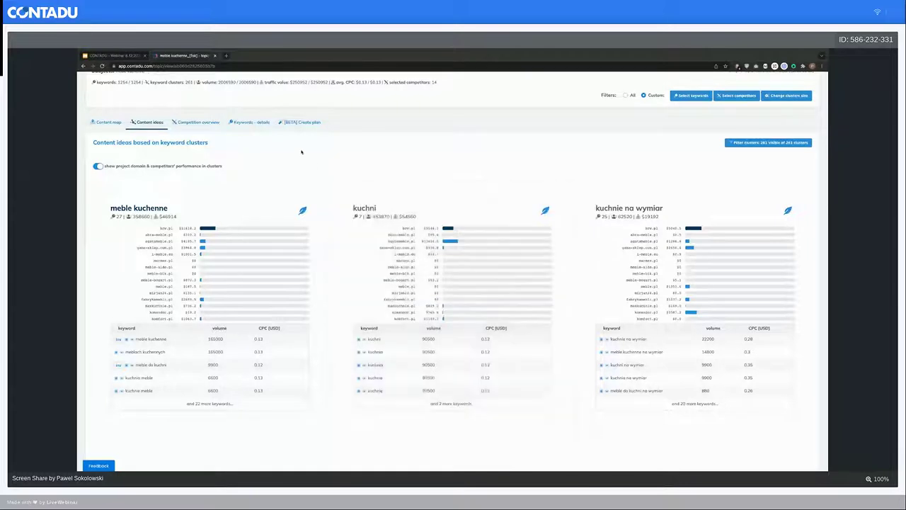
scroll(302, 159, down, 1)
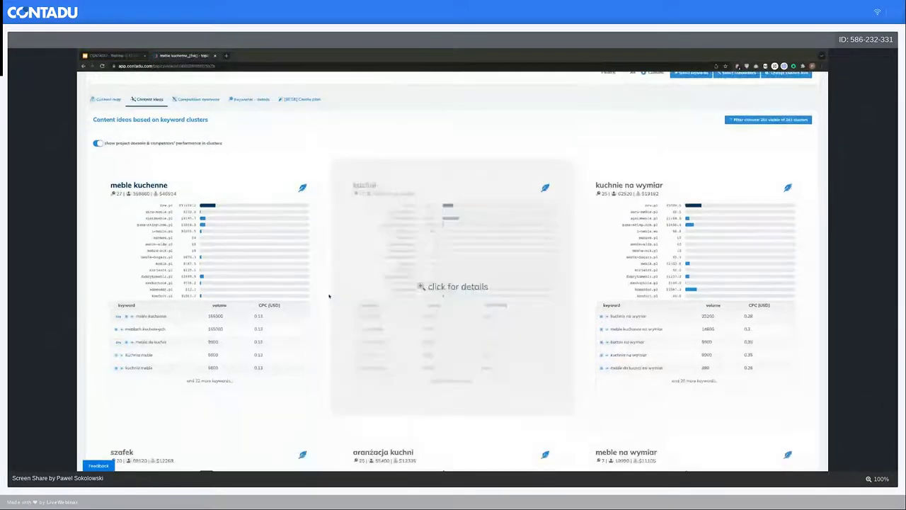
- Return to the content ideas map and open the details of the "meble kuchenne castorama" cluster
scroll(400, 293, up, 2)
scroll(402, 247, up, 1)
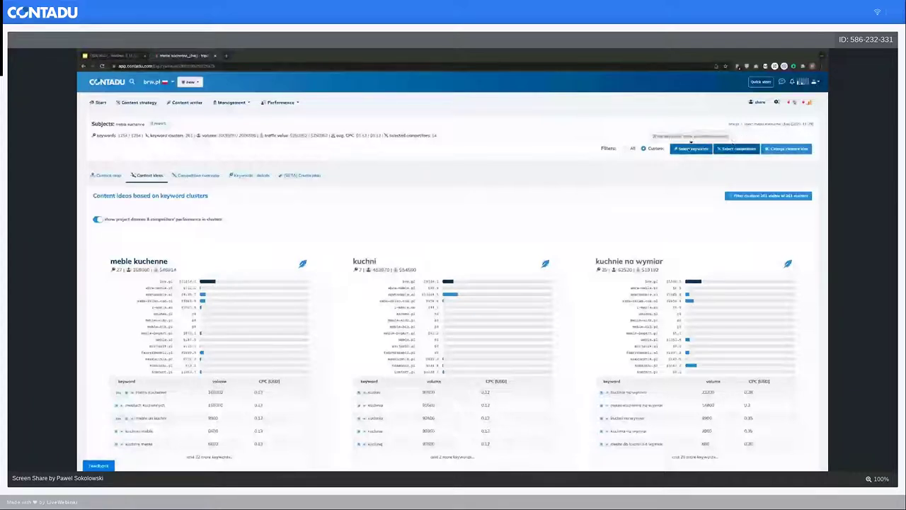
click(108, 176)
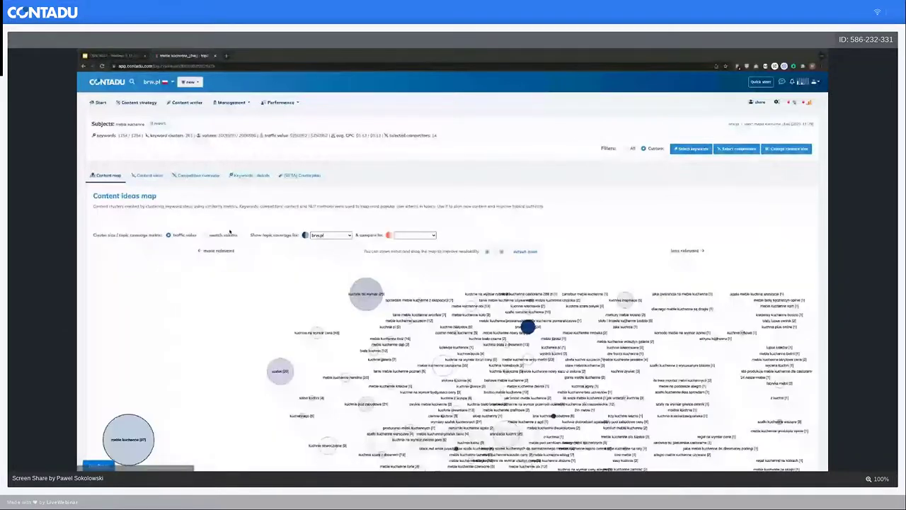
scroll(361, 286, down, 2)
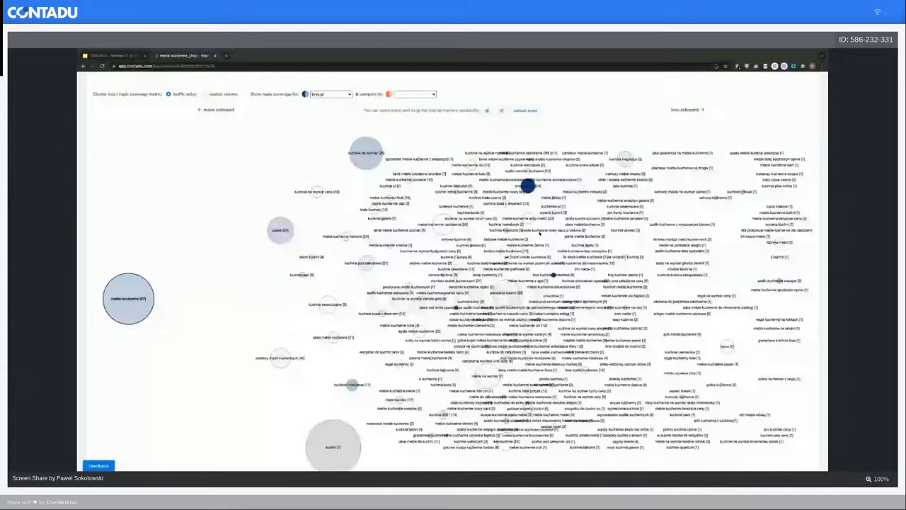
click(440, 228)
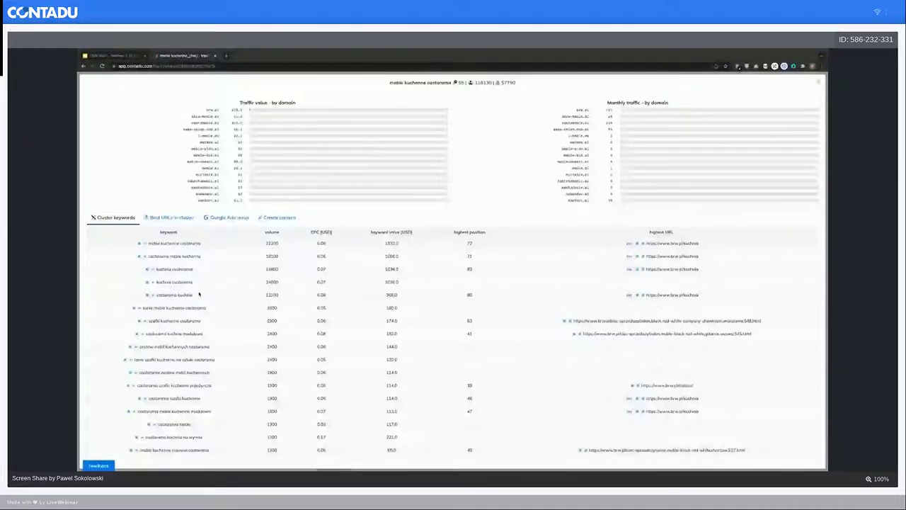
- Review the keywords and ranking URLs of the "meble kuchenne castorama" cluster, and close its details
scroll(213, 319, down, 1)
scroll(213, 320, down, 1)
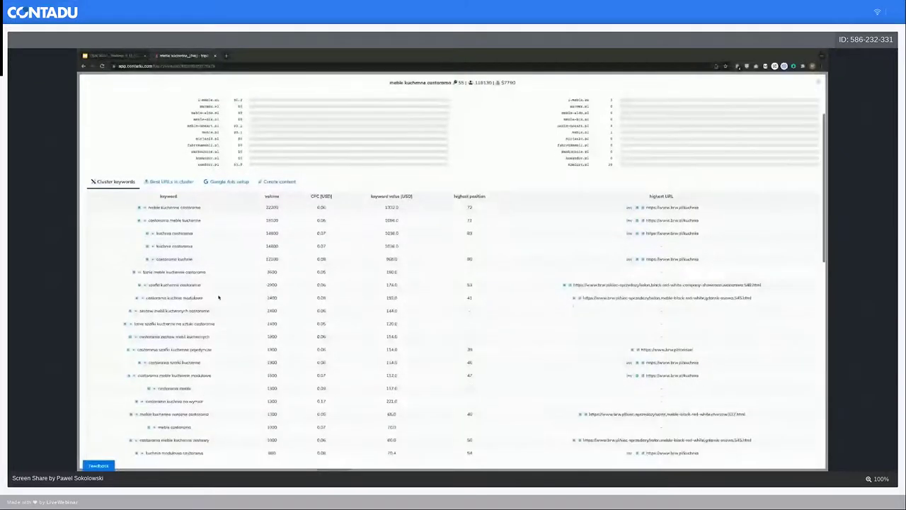
scroll(212, 304, down, 1)
scroll(206, 312, down, 1)
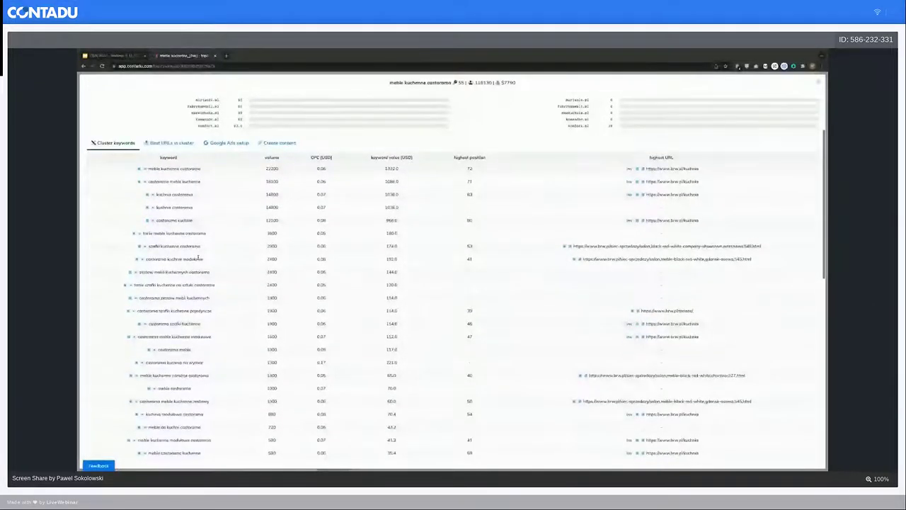
scroll(199, 272, up, 2)
scroll(327, 204, up, 1)
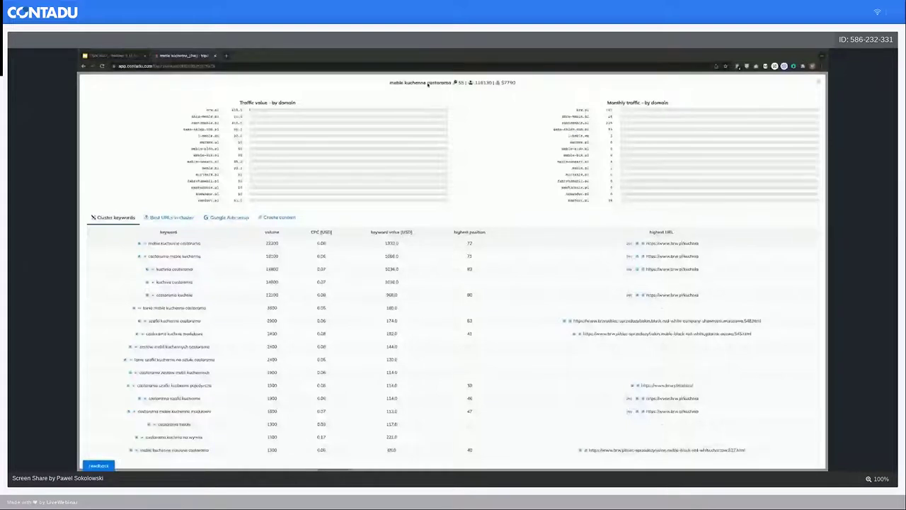
drag(427, 83, 451, 83)
click(818, 83)
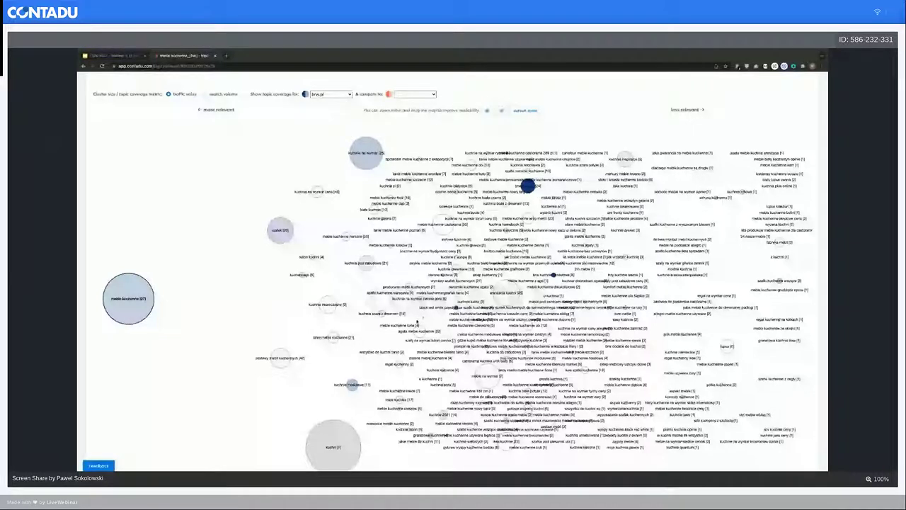
- Open the topic's keyword selection and filter it to keywords containing "castorama"
scroll(417, 321, up, 2)
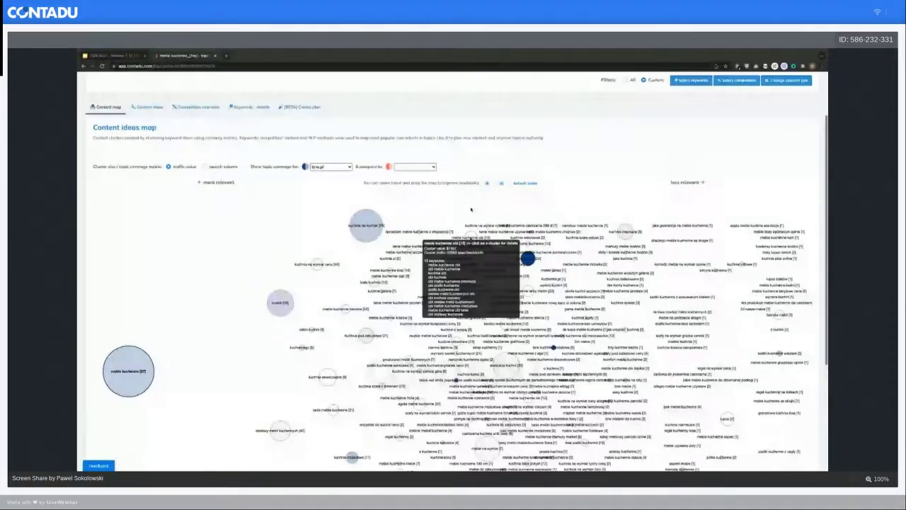
scroll(495, 139, up, 2)
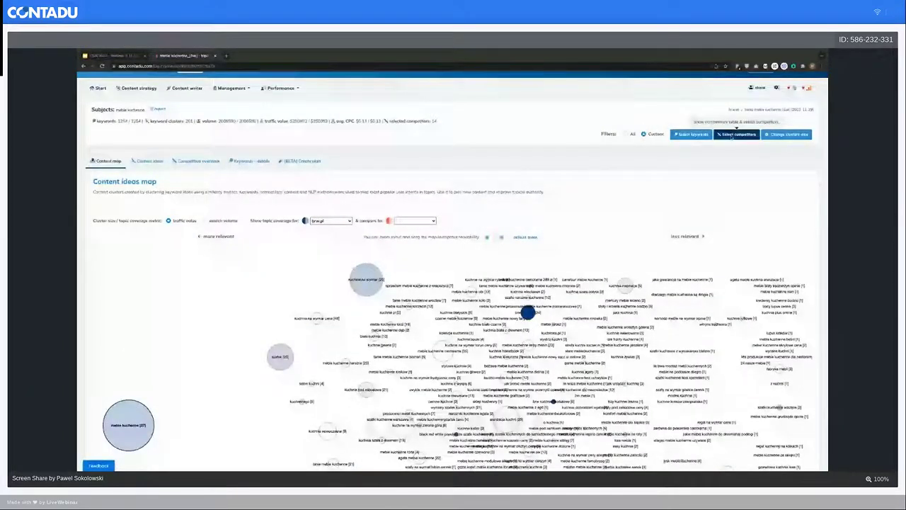
click(690, 134)
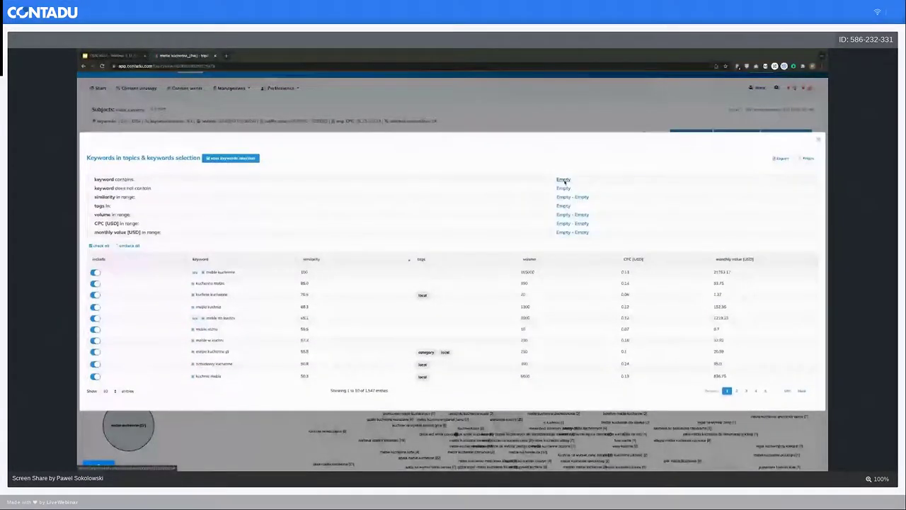
click(563, 179)
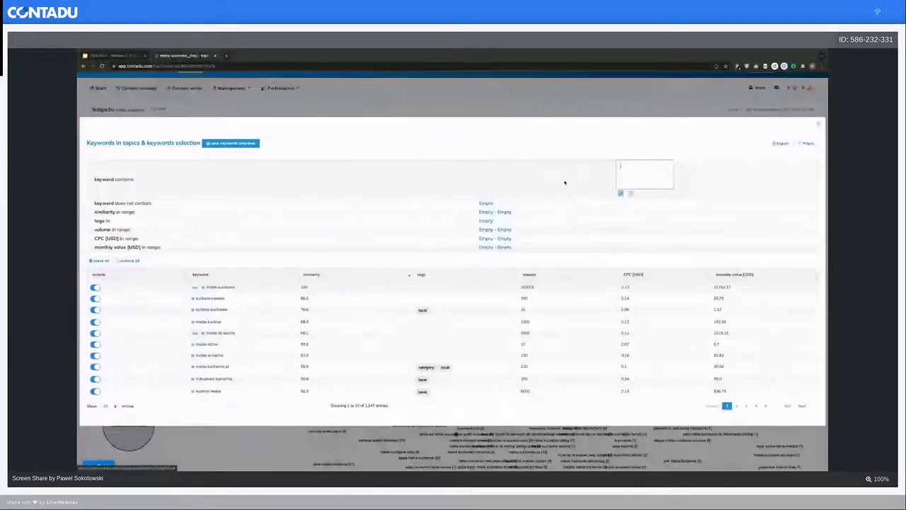
text(szafka)
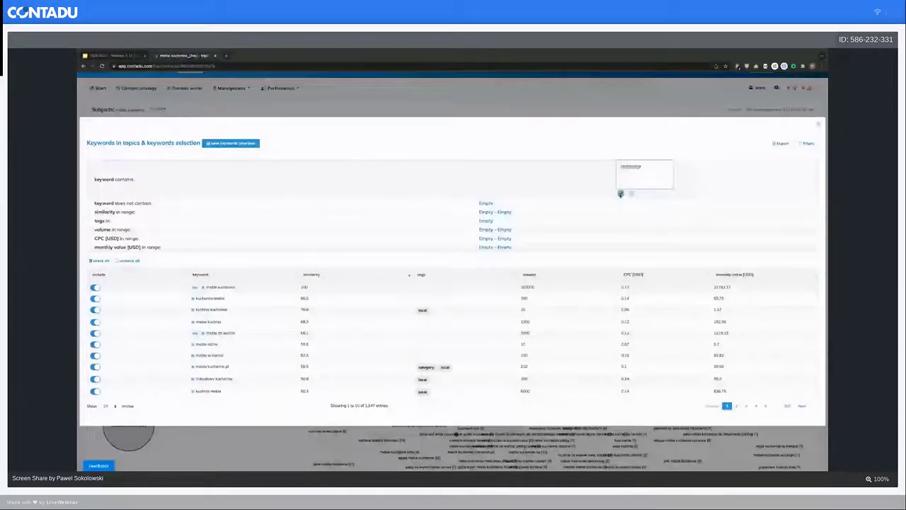
click(620, 194)
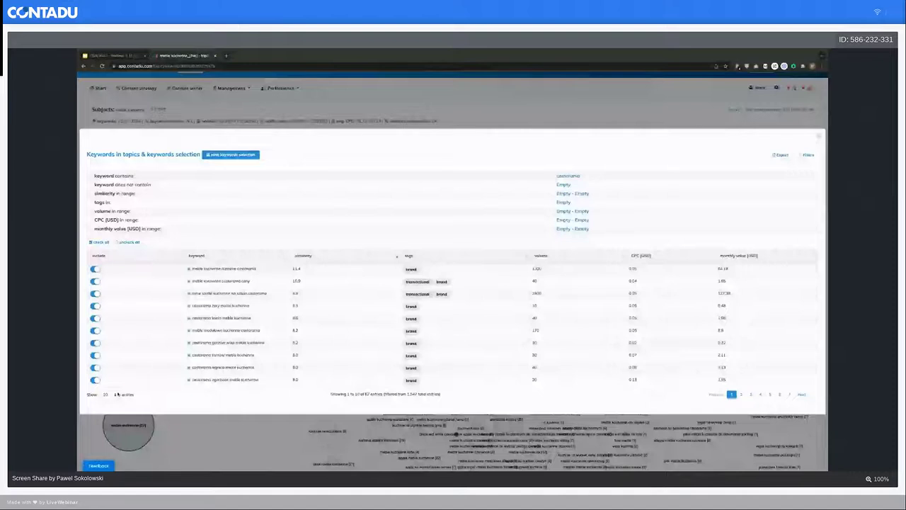
- Show more entries per page in the filtered keyword selection and look through the "castorama" keywords
click(113, 394)
click(107, 440)
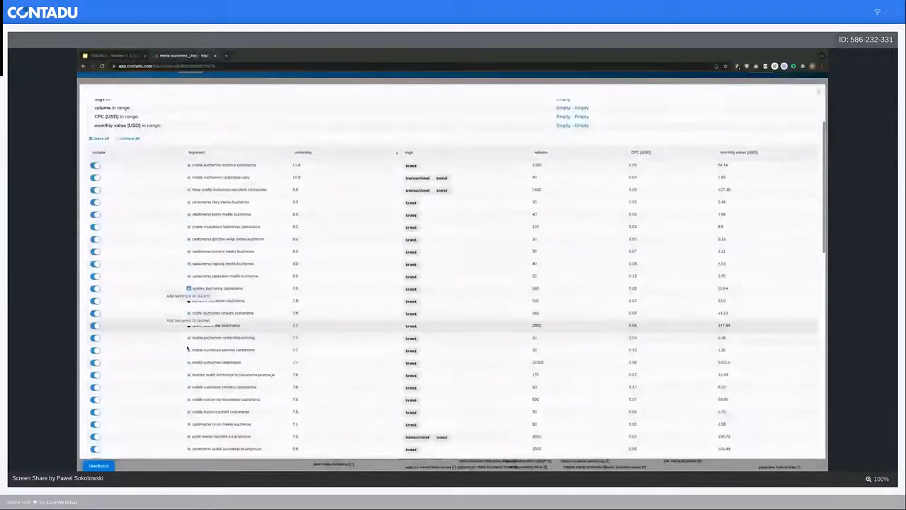
scroll(188, 318, down, 5)
scroll(188, 349, up, 5)
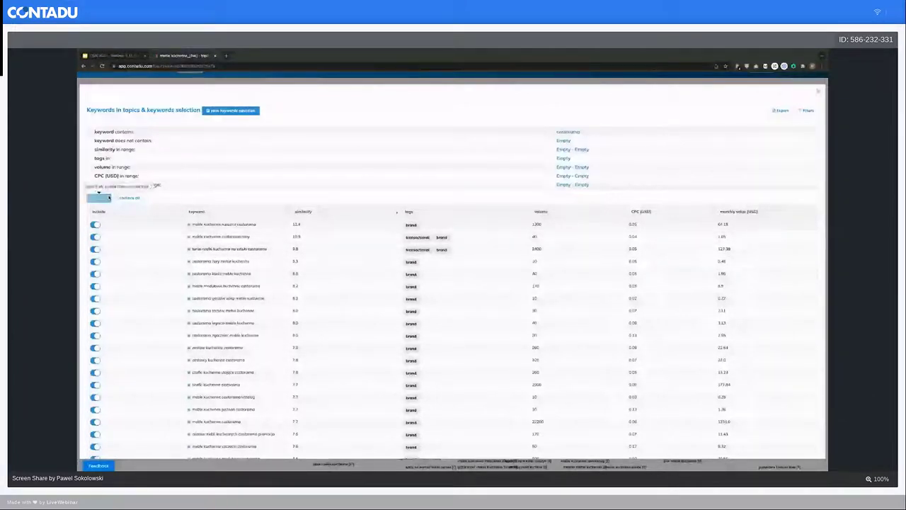
- Exclude all the filtered "castorama" keywords from the topic, save the keywords selection and reload the topic page
click(128, 199)
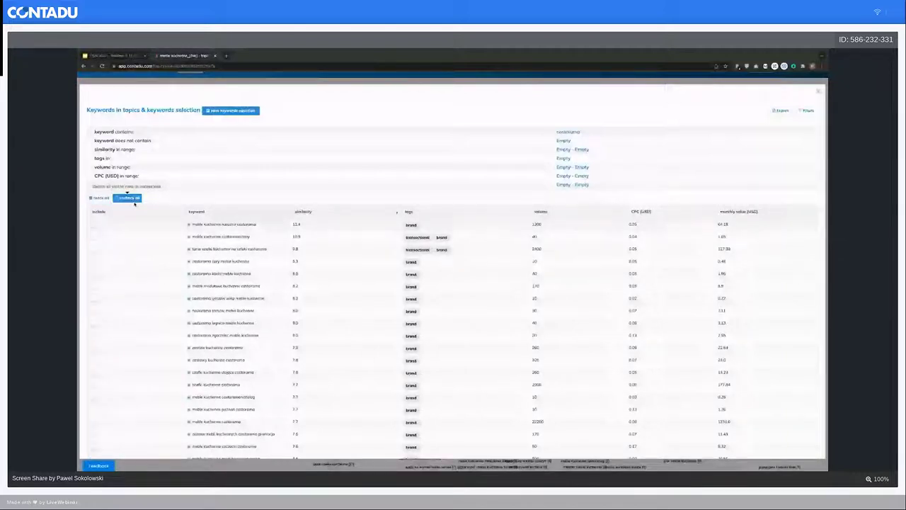
click(228, 113)
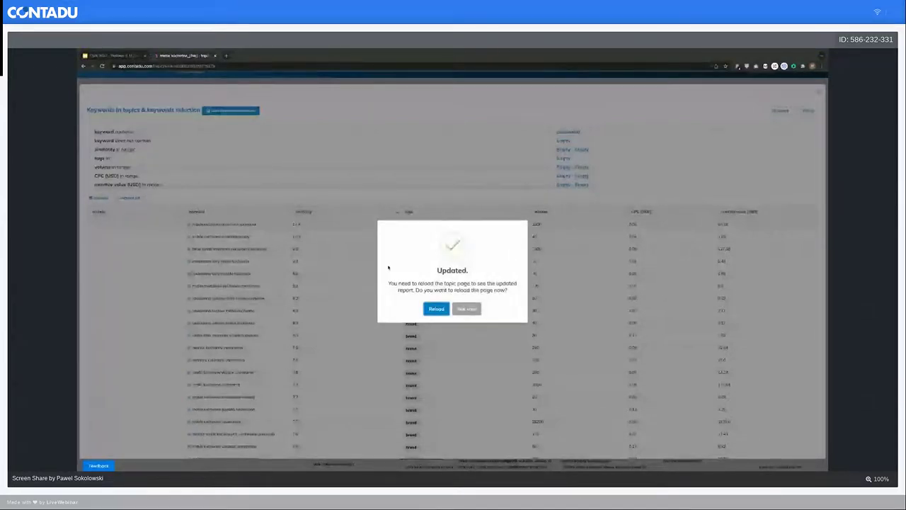
click(437, 309)
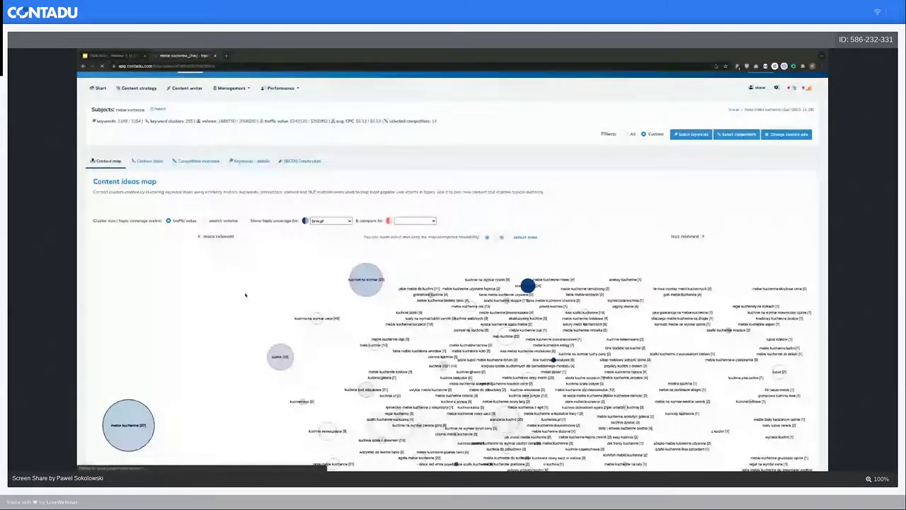
- Examine the cluster layout and topic coverage in the reloaded content ideas map
scroll(246, 295, down, 2)
scroll(245, 295, down, 2)
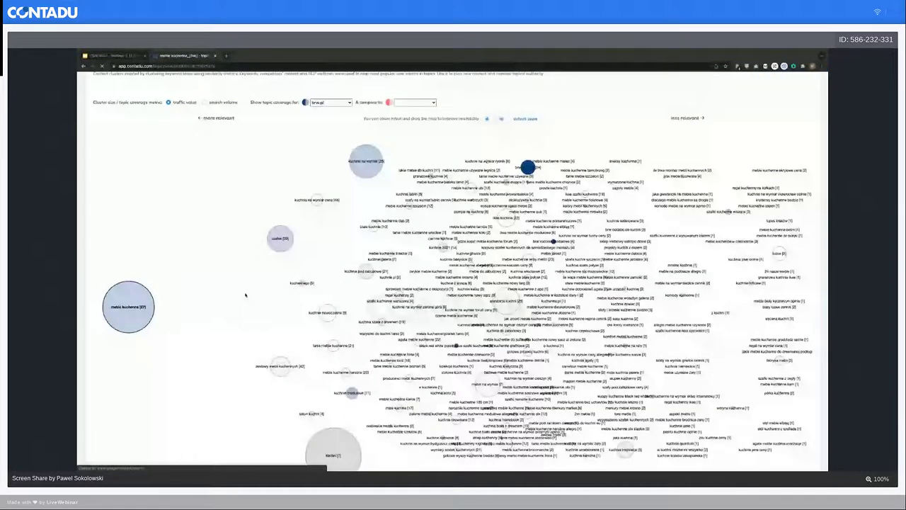
scroll(246, 295, down, 1)
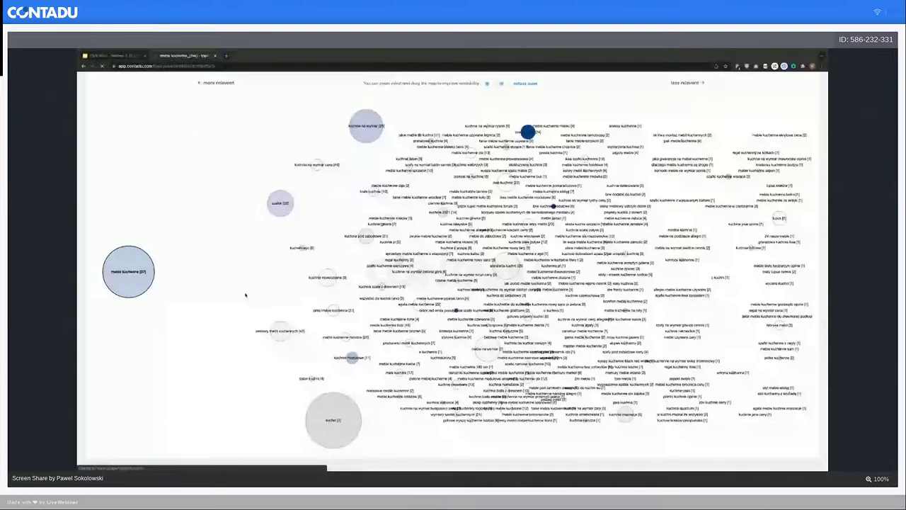
scroll(246, 295, down, 1)
scroll(312, 301, up, 3)
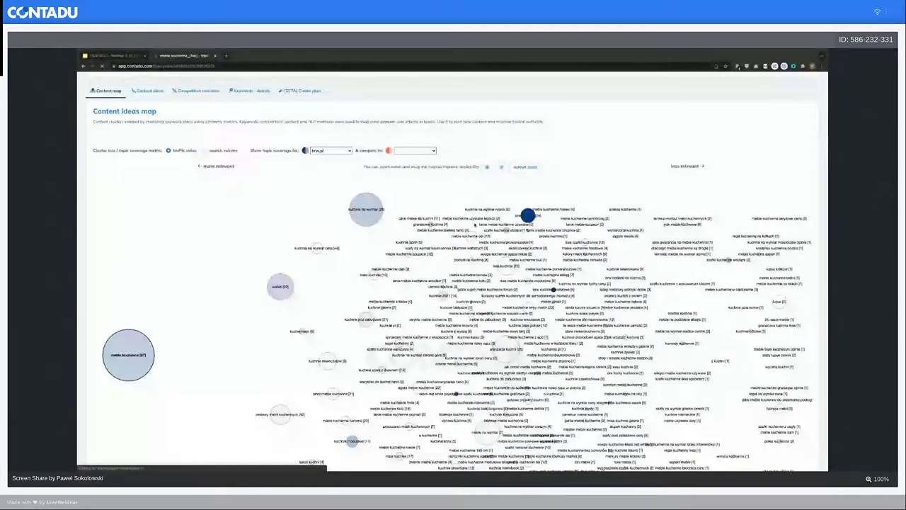
scroll(453, 283, down, 1)
scroll(453, 283, down, 2)
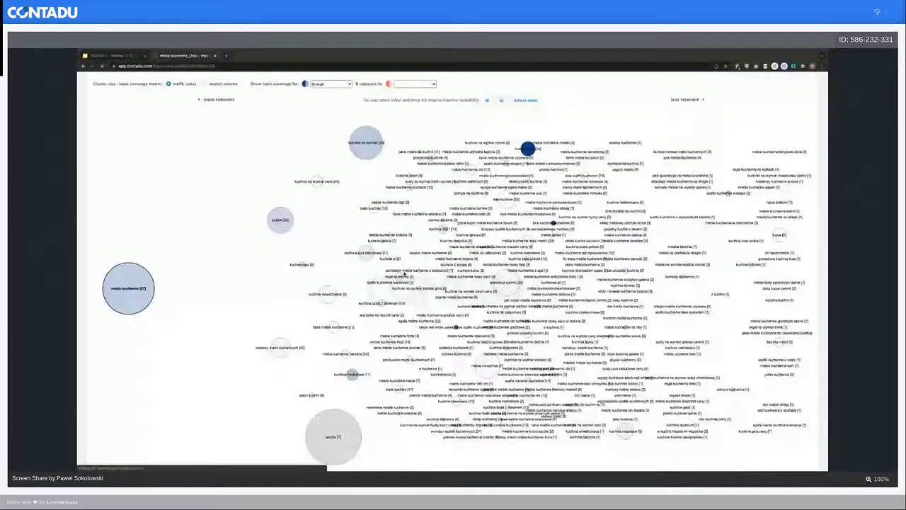
scroll(453, 283, down, 1)
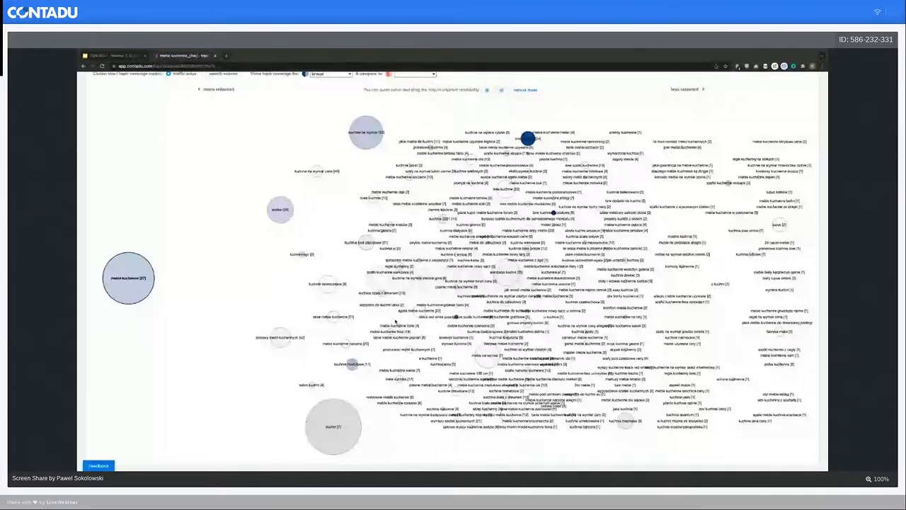
scroll(395, 322, up, 1)
scroll(395, 323, up, 1)
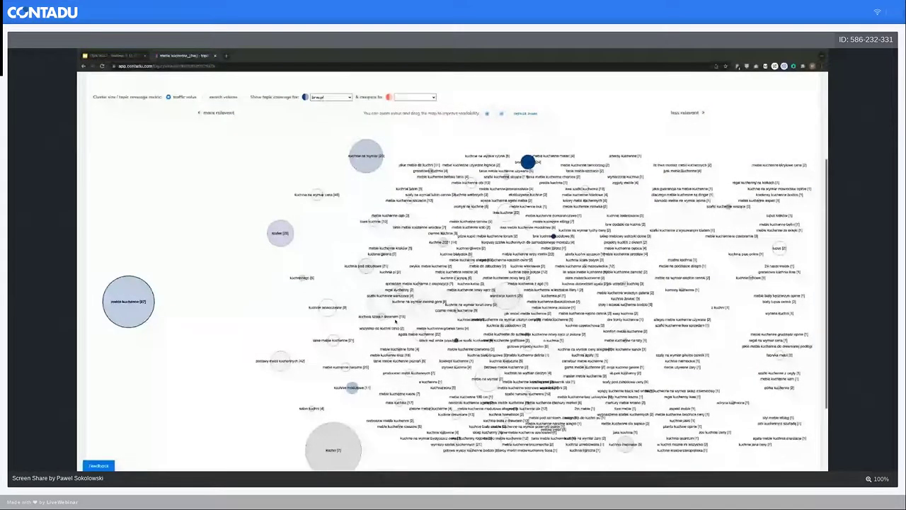
- Open the topic's competitor selection and show more entries per page
scroll(396, 322, up, 8)
scroll(649, 108, up, 2)
click(737, 148)
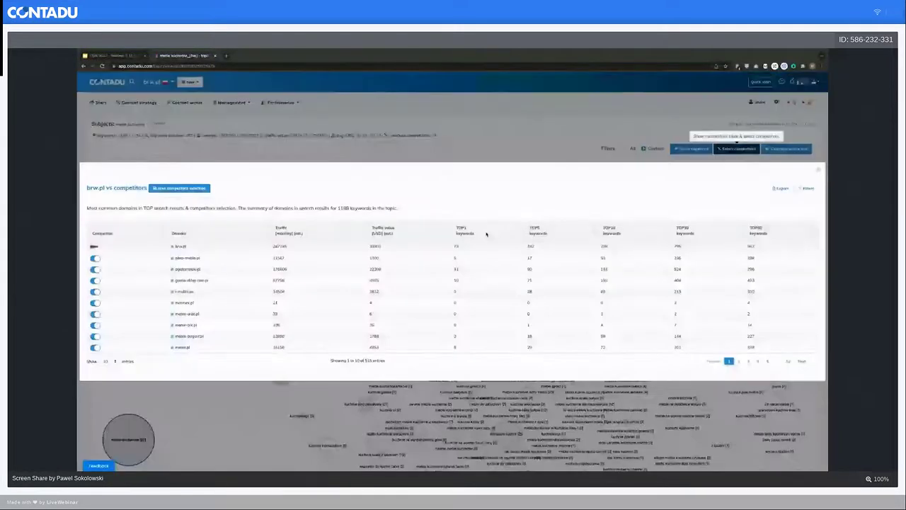
click(109, 361)
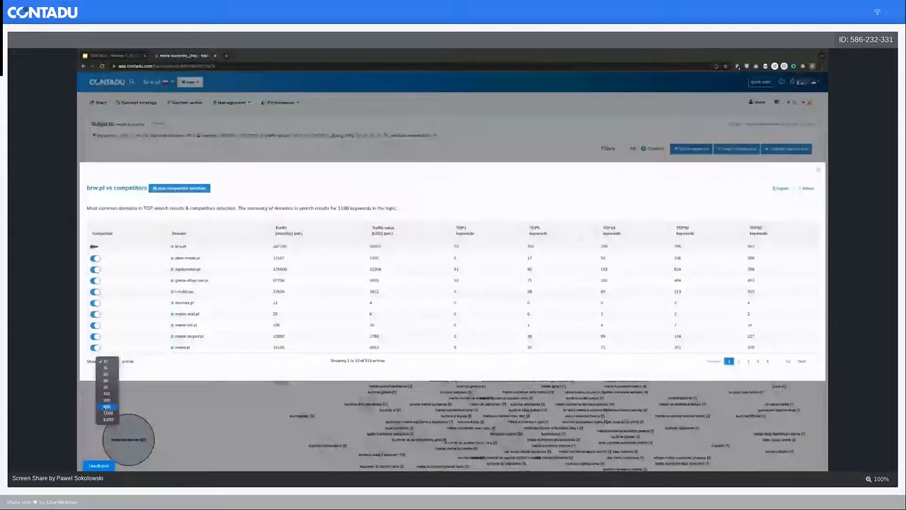
click(230, 281)
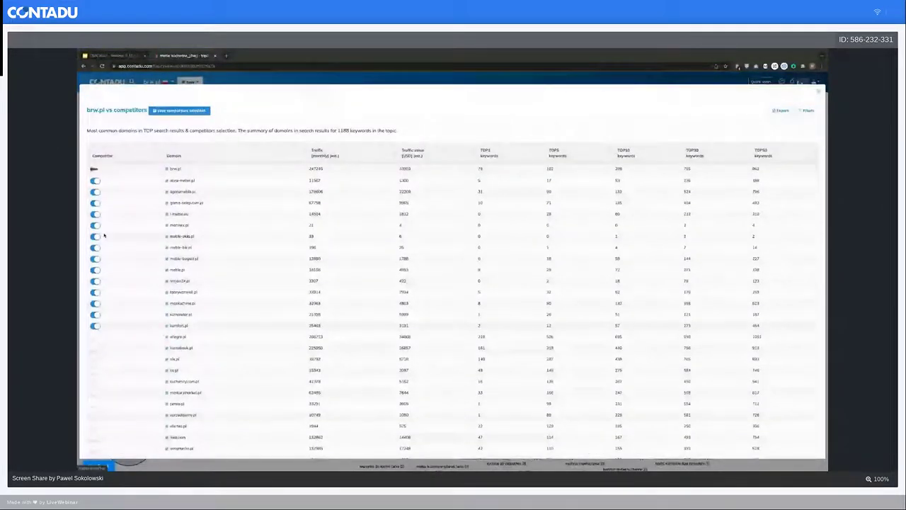
- Deselect the four competitor domains listed directly below gama-sklep.com.pl, save the competitors selection and reload the topic page
click(95, 213)
click(95, 225)
click(95, 236)
click(95, 247)
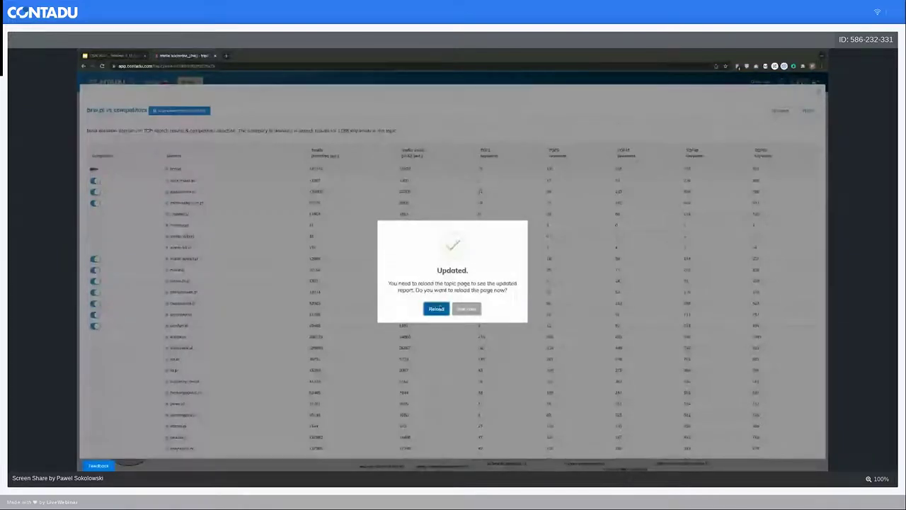
click(437, 308)
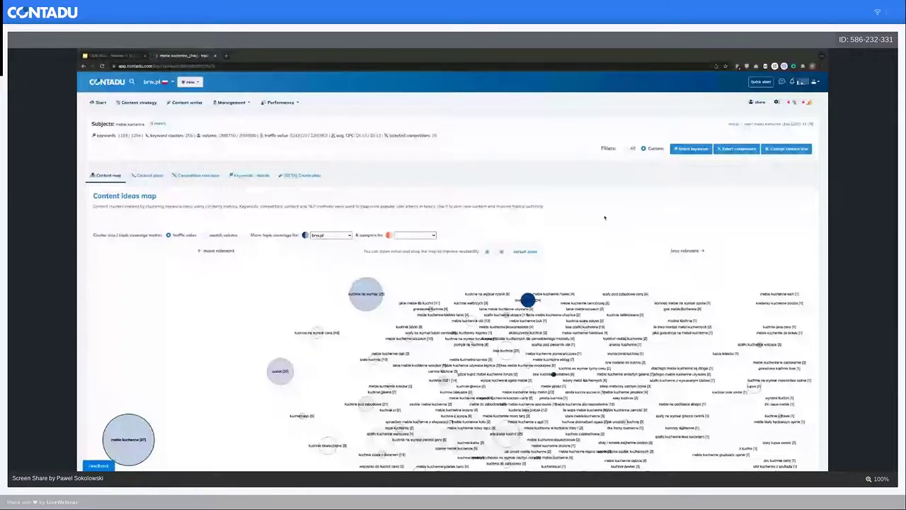
- Preview the keywords of the "kuchnia na wymiar cena" cluster in the content ideas map and open its details
scroll(606, 223, down, 1)
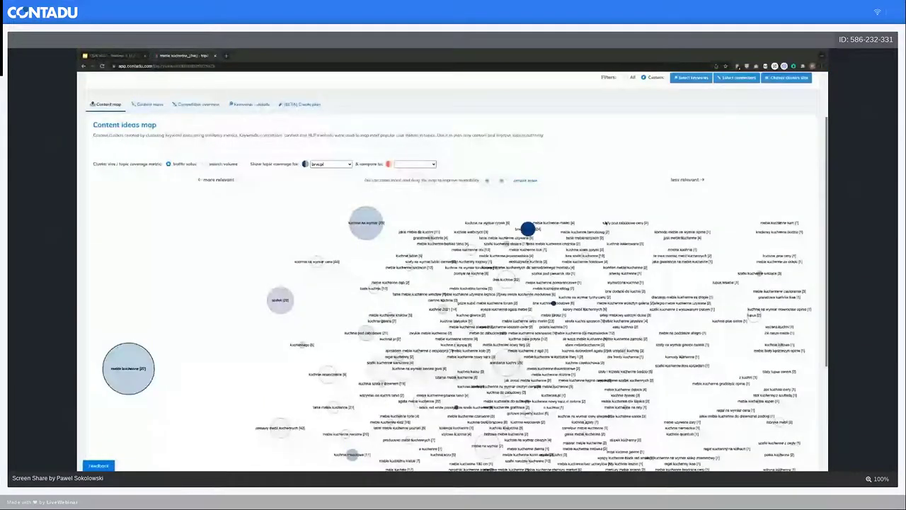
scroll(605, 223, down, 1)
scroll(605, 223, down, 1)
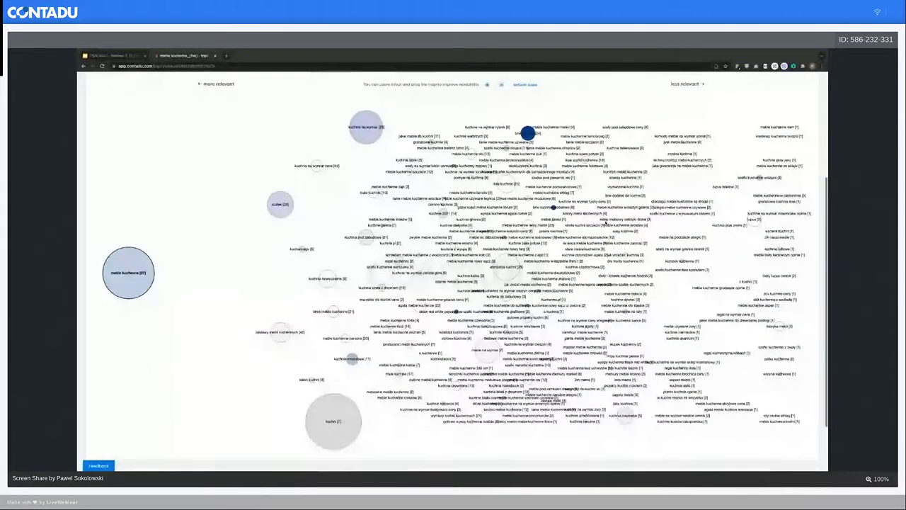
scroll(605, 223, up, 1)
scroll(605, 223, down, 1)
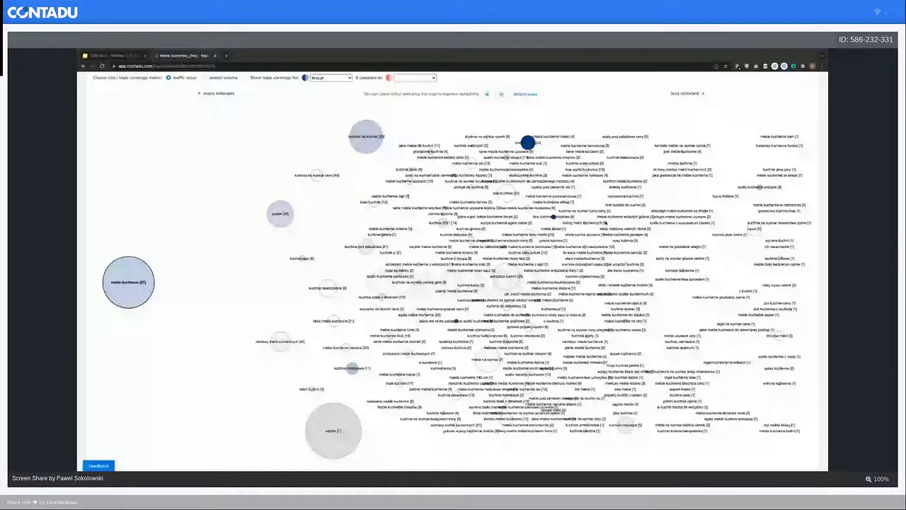
mouse_move(317, 174)
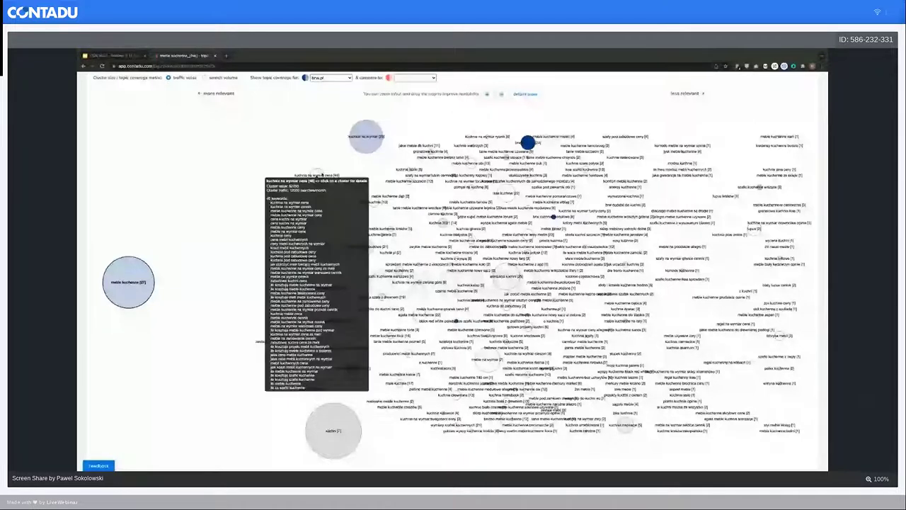
mouse_move(326, 288)
click(316, 174)
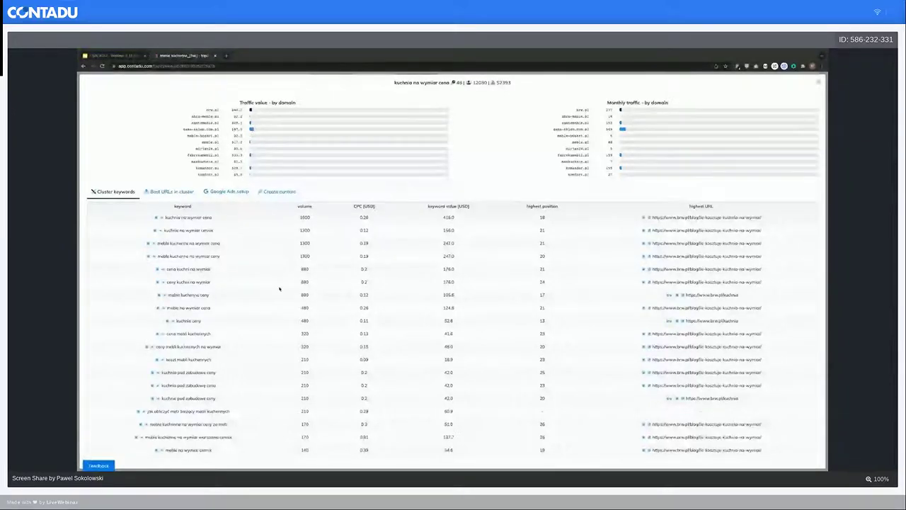
- Review the keywords, highest positions and ranking URLs of the "kuchnia na wymiar cena" cluster
scroll(280, 289, down, 1)
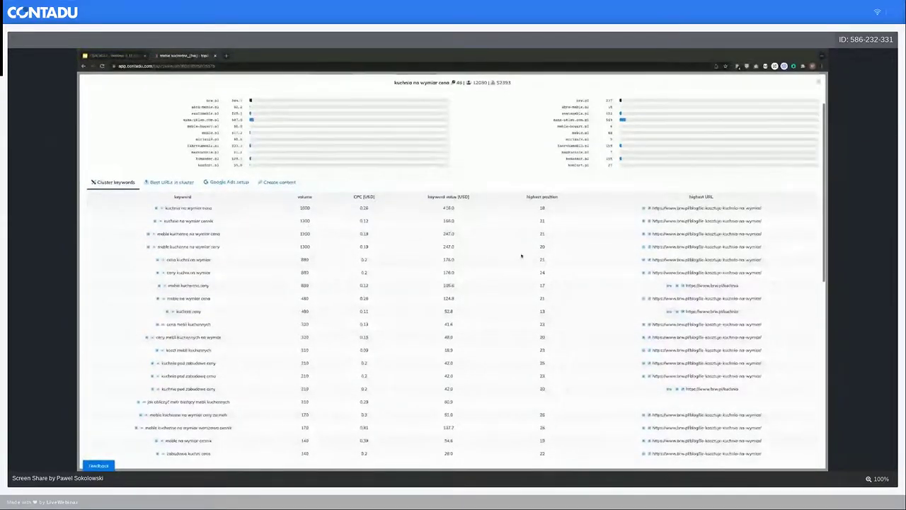
scroll(528, 259, down, 1)
scroll(538, 257, up, 1)
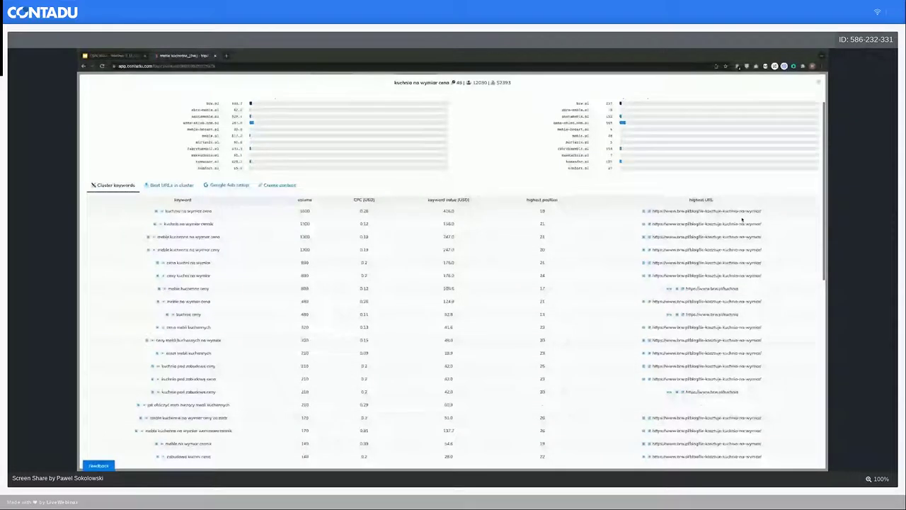
scroll(707, 264, down, 5)
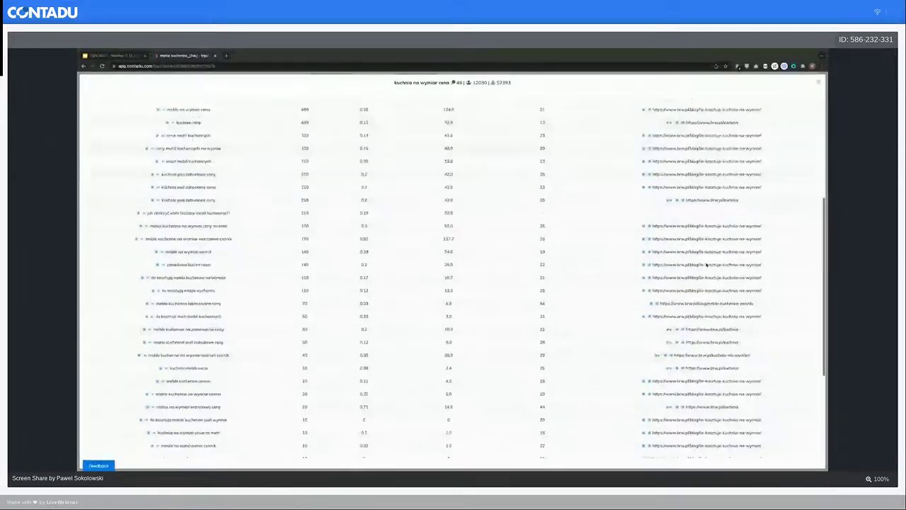
scroll(706, 264, down, 4)
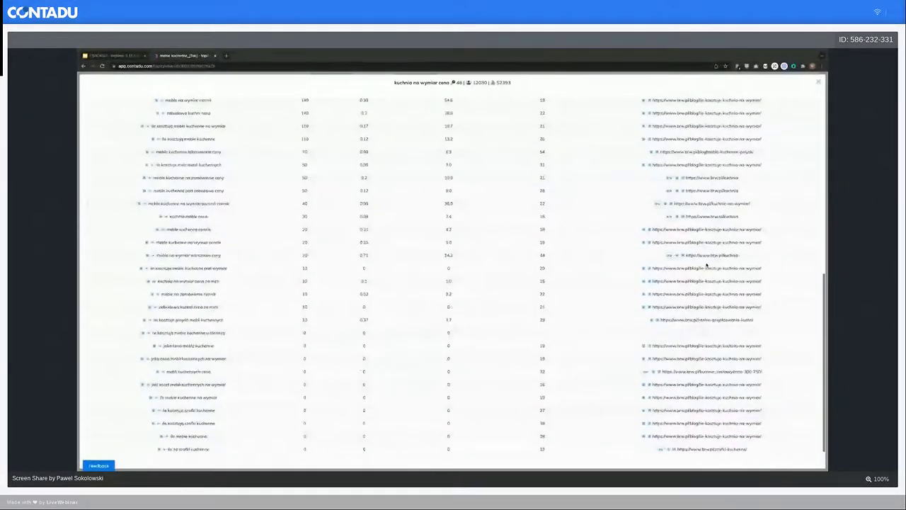
scroll(706, 265, up, 5)
scroll(706, 264, up, 5)
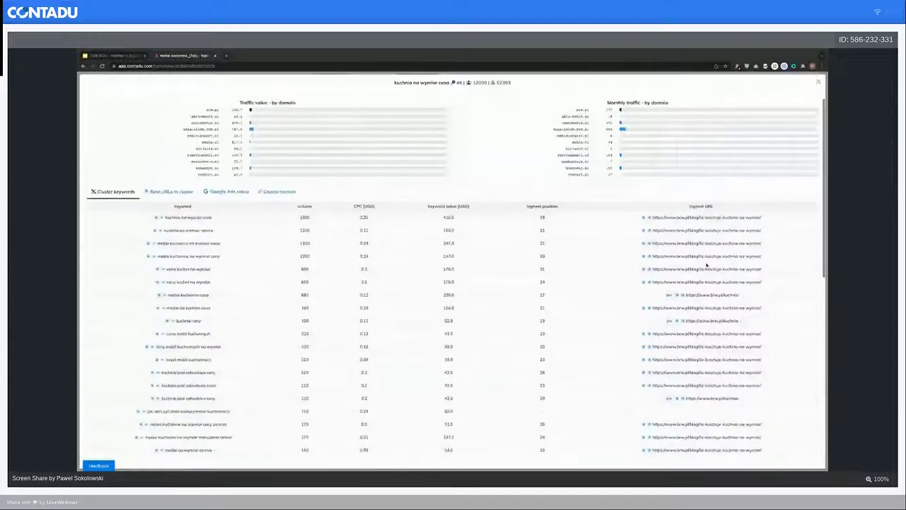
scroll(707, 264, down, 1)
scroll(707, 264, down, 2)
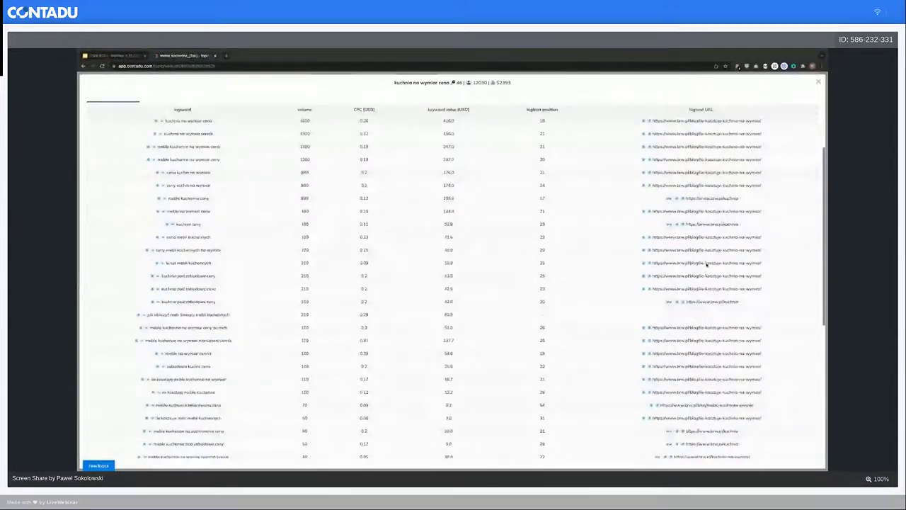
- Review the best URLs in the "kuchnia na wymiar cena" cluster, and close its details
scroll(707, 264, up, 3)
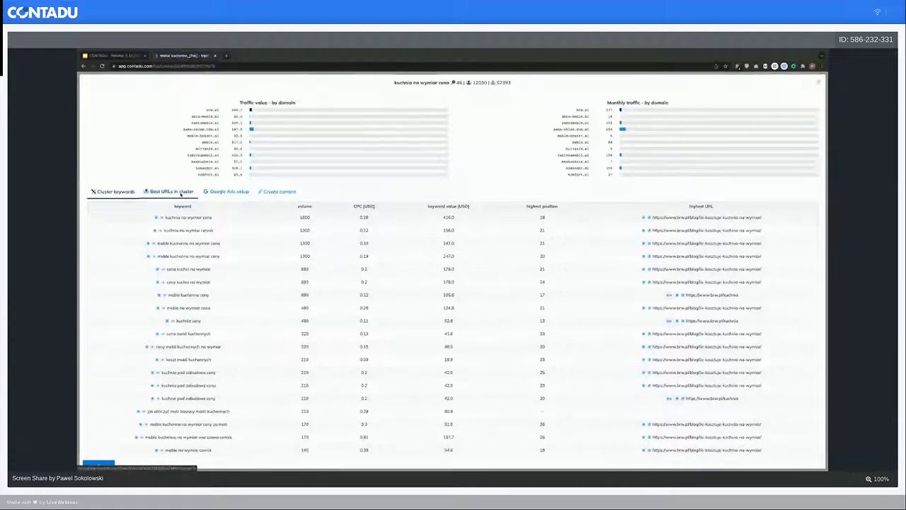
click(181, 192)
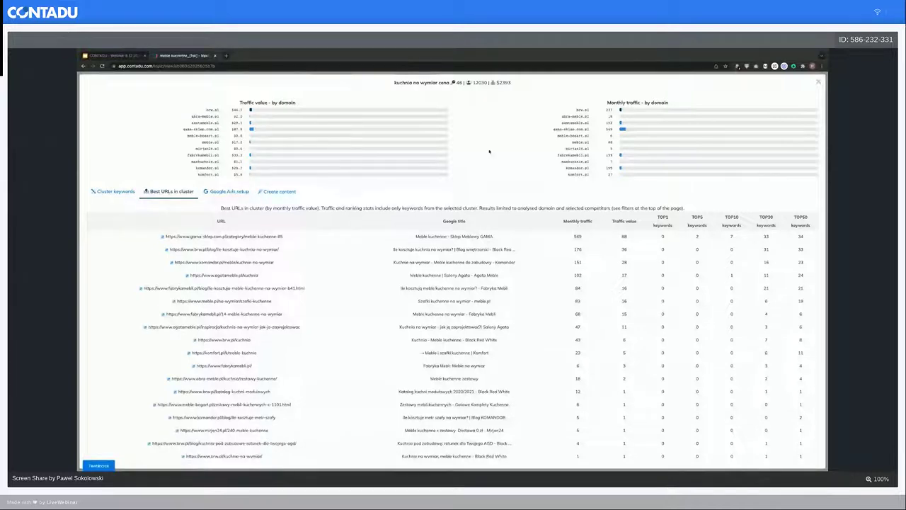
click(818, 82)
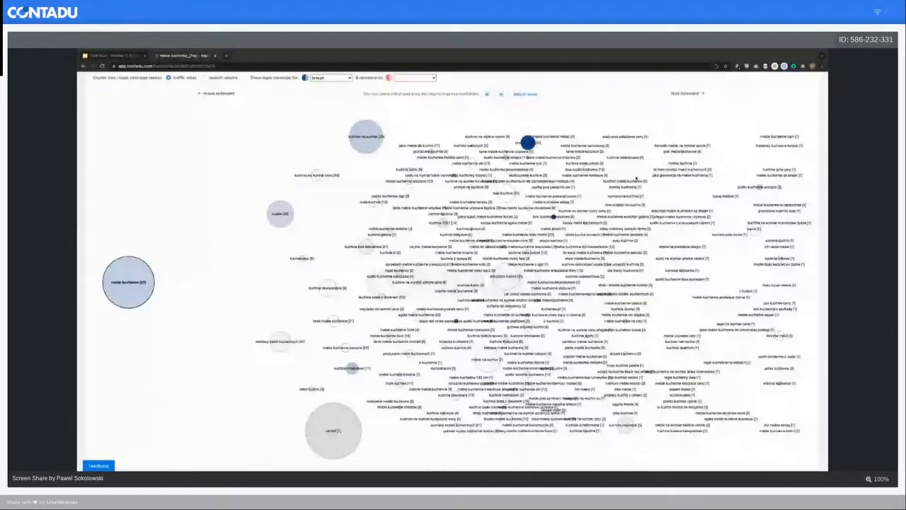
- Switch the topic's filters from Custom to All and reload the topic page
scroll(636, 178, up, 5)
click(481, 242)
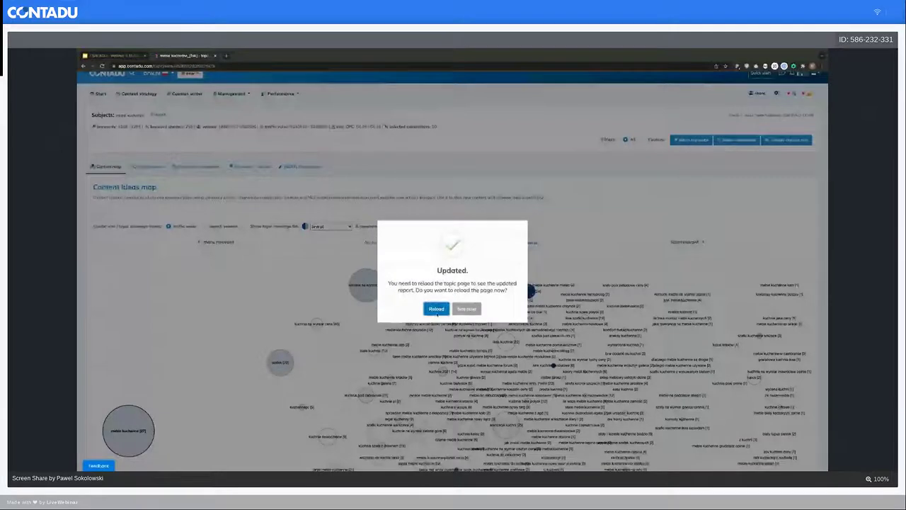
click(436, 312)
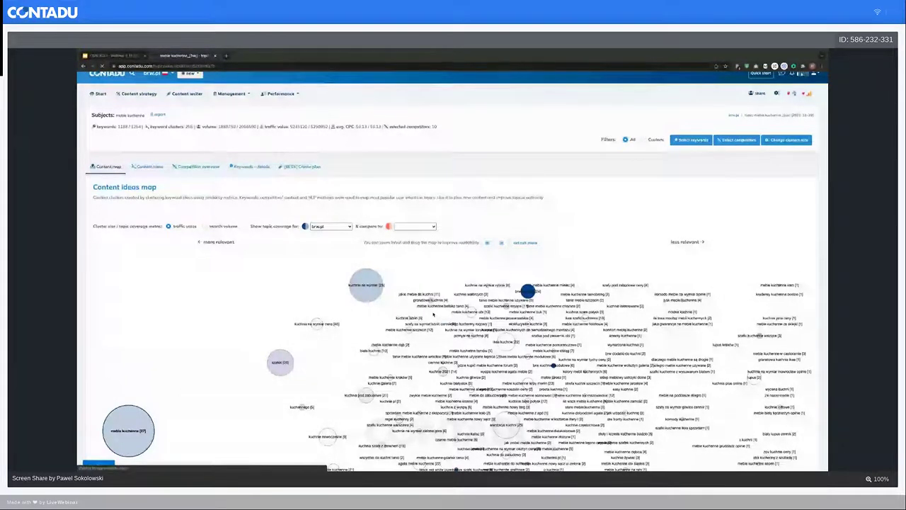
- Reopen the "kuchnia na wymiar cena" cluster from the content ideas map and list the best URLs in it
scroll(391, 343, down, 1)
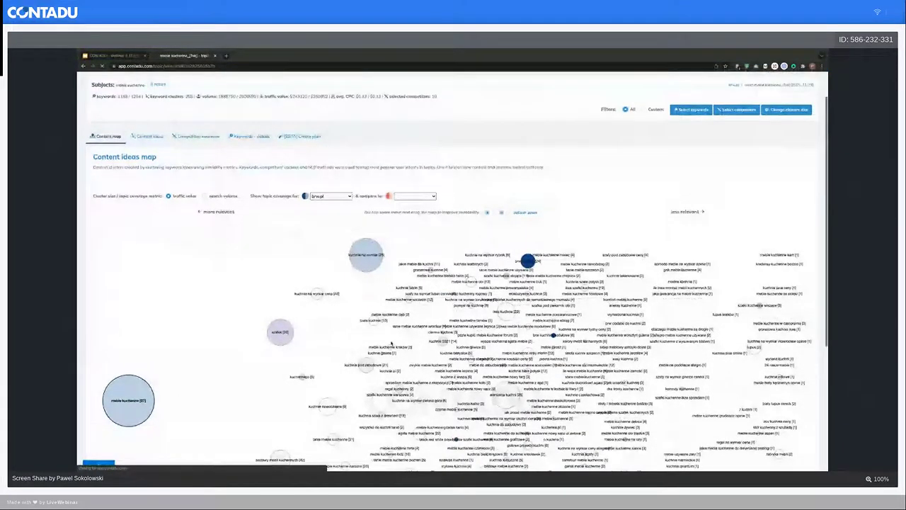
scroll(391, 344, down, 1)
scroll(339, 377, down, 2)
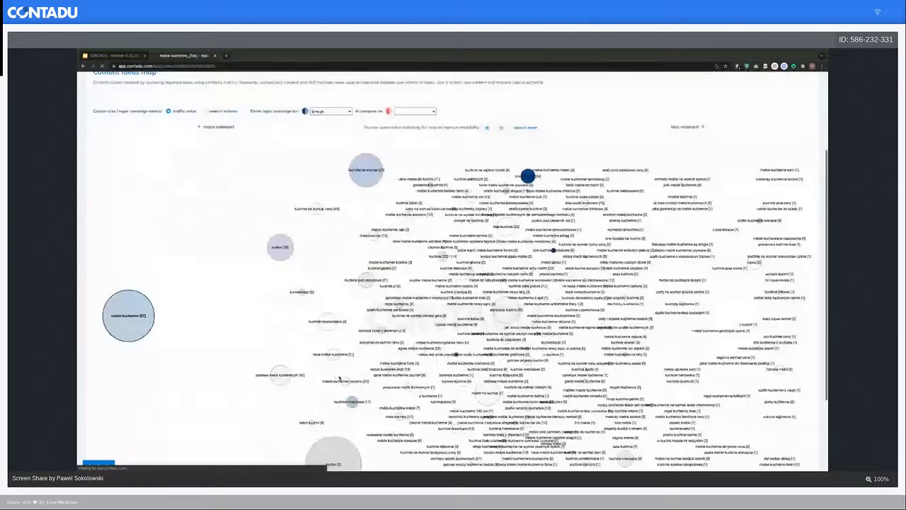
mouse_move(317, 210)
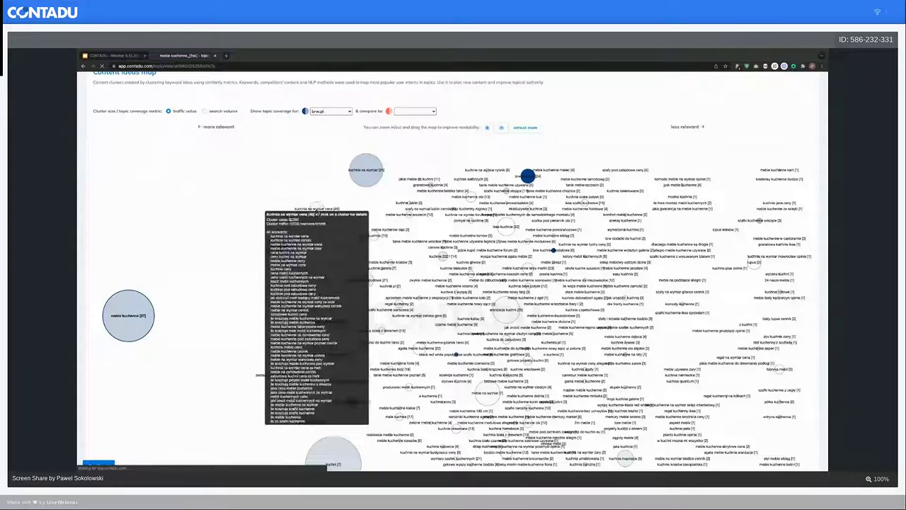
click(313, 223)
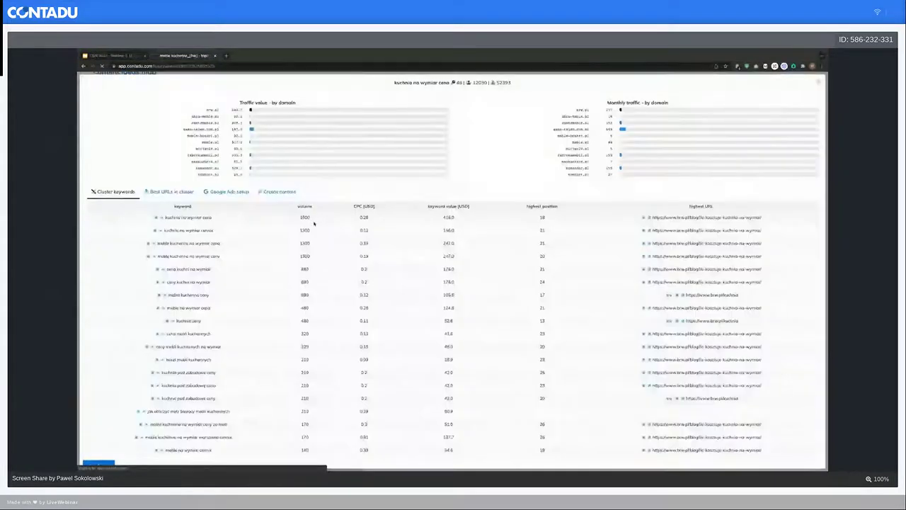
click(180, 192)
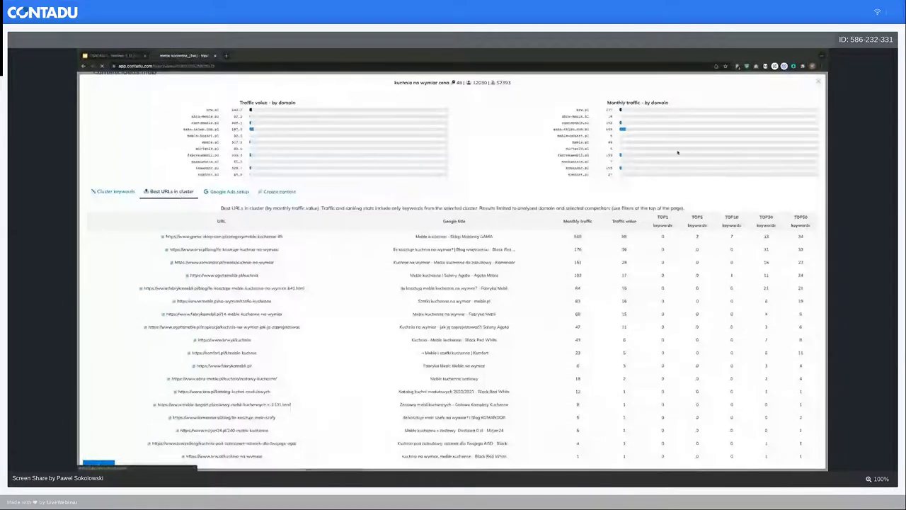
- Close the cluster details and, on the refreshed map, bring up the "kuchnia na wymiar cena" cluster's best URLs for review
click(817, 82)
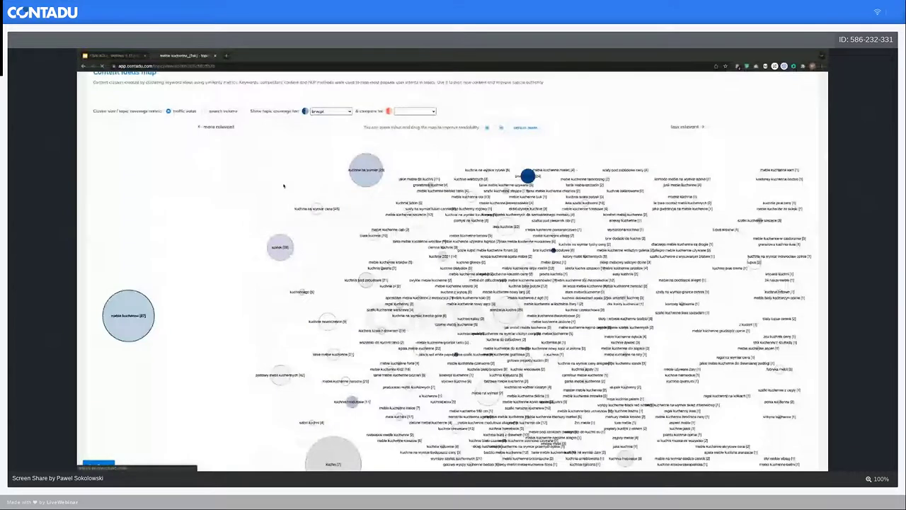
scroll(283, 186, up, 1)
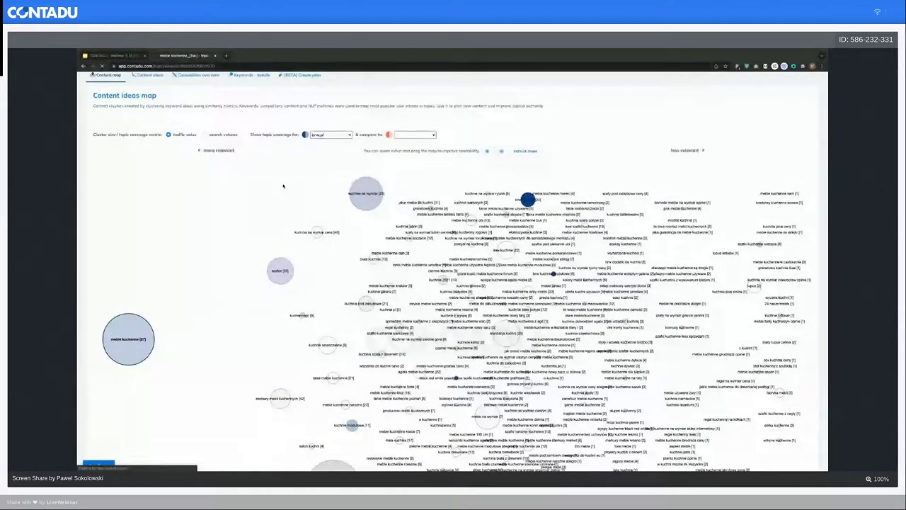
scroll(280, 195, down, 1)
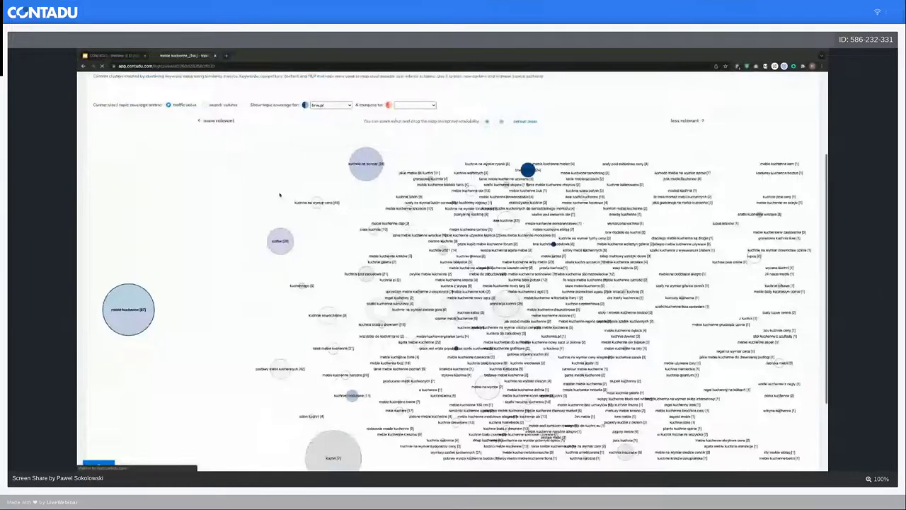
scroll(280, 195, up, 1)
scroll(280, 195, down, 1)
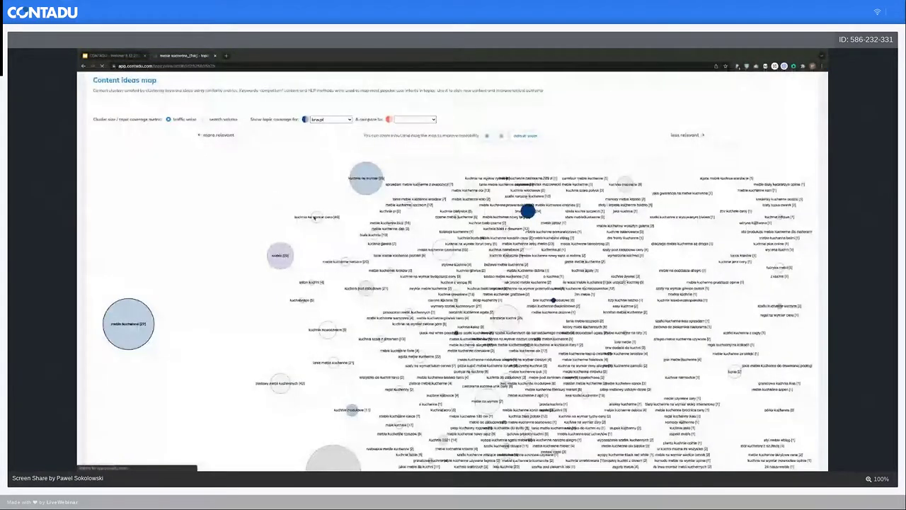
mouse_move(315, 218)
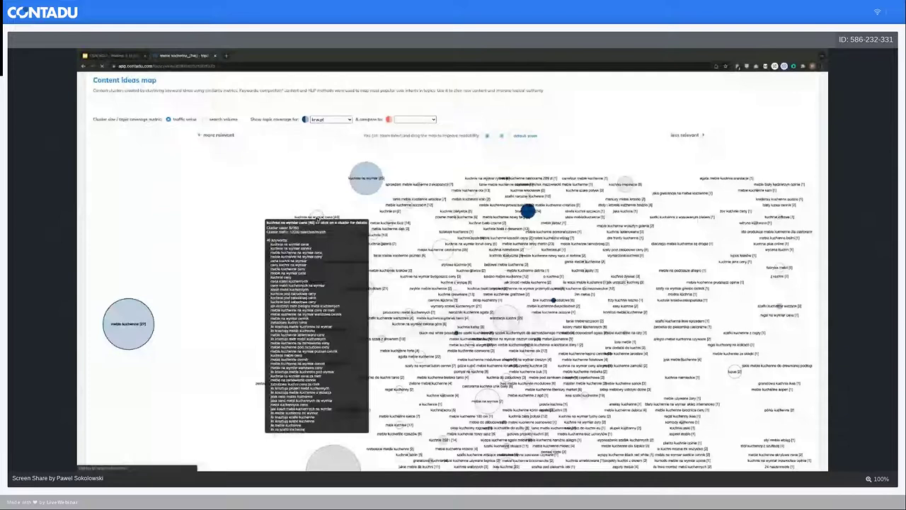
click(316, 218)
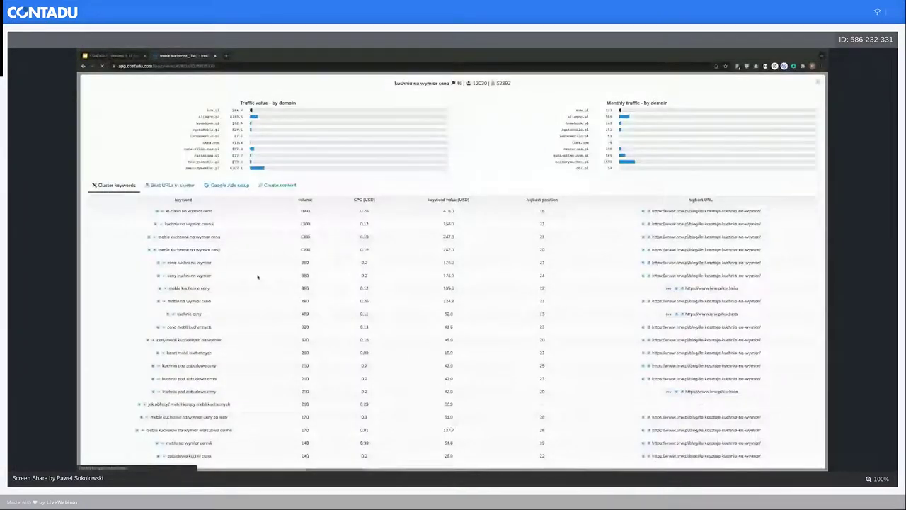
click(178, 186)
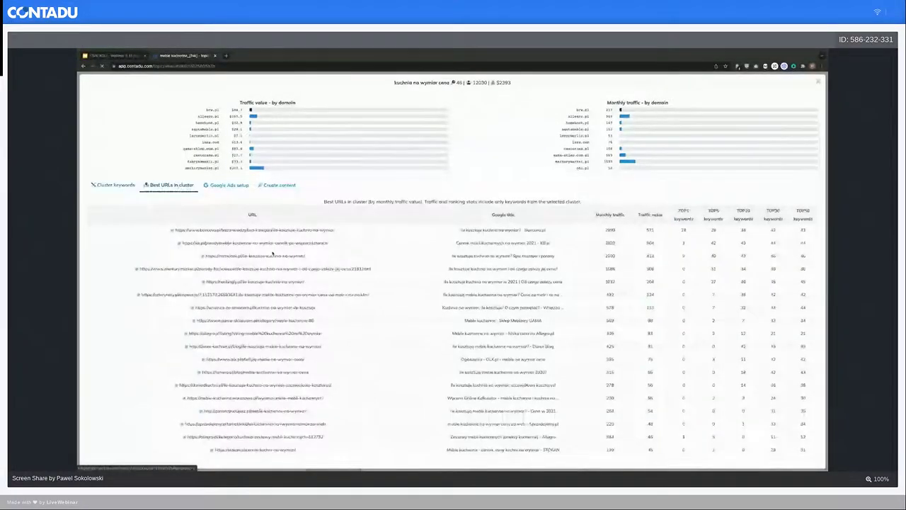
scroll(272, 253, down, 1)
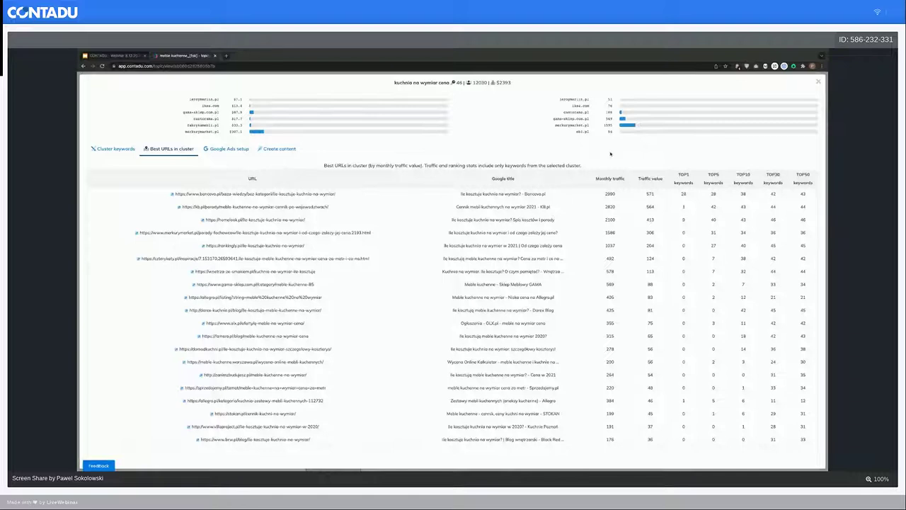
- View the content creation option of the "kuchnia na wymiar cena" cluster, and return to the content ideas map
click(278, 149)
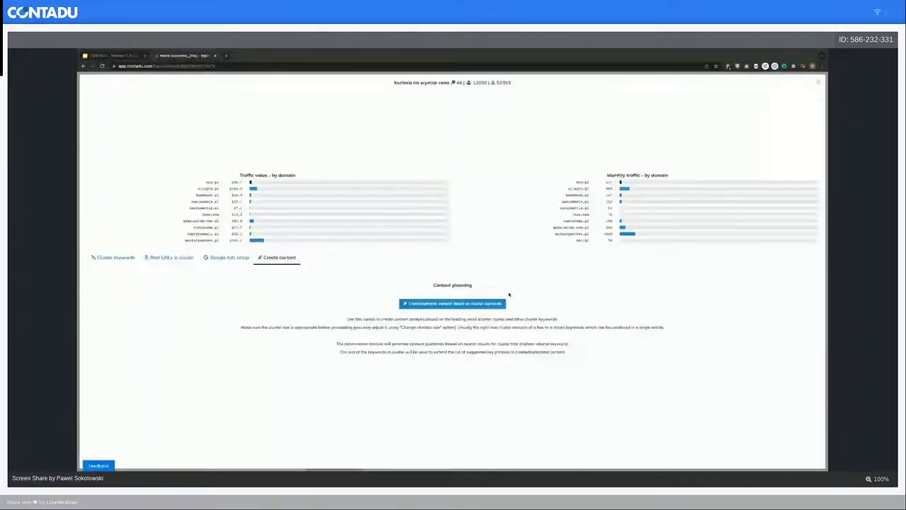
click(818, 83)
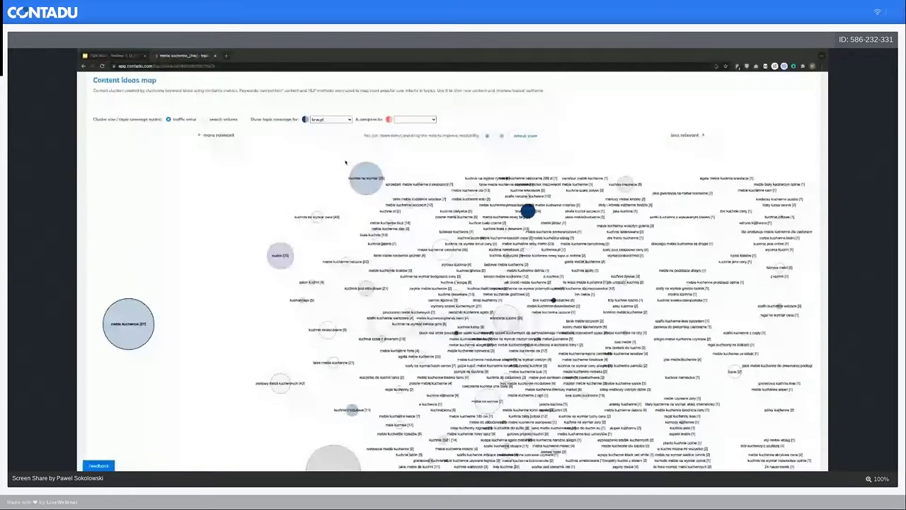
scroll(345, 162, up, 3)
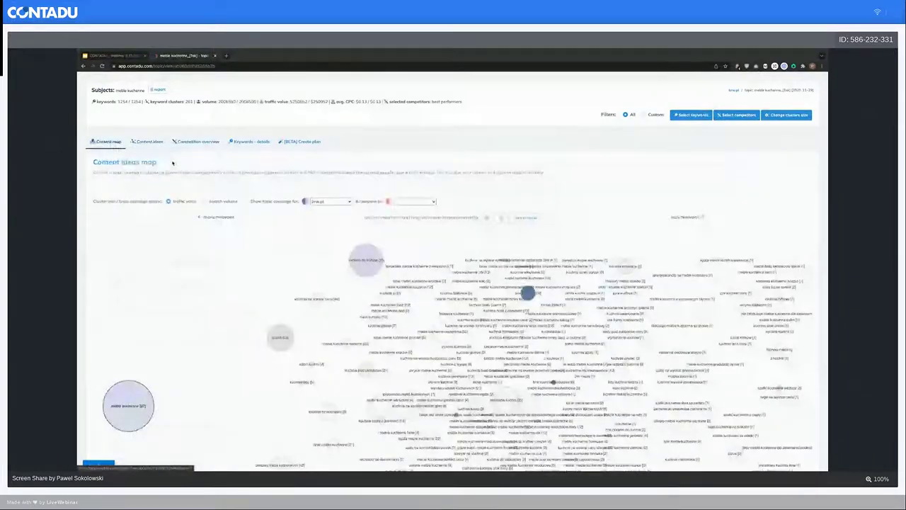
scroll(336, 264, down, 1)
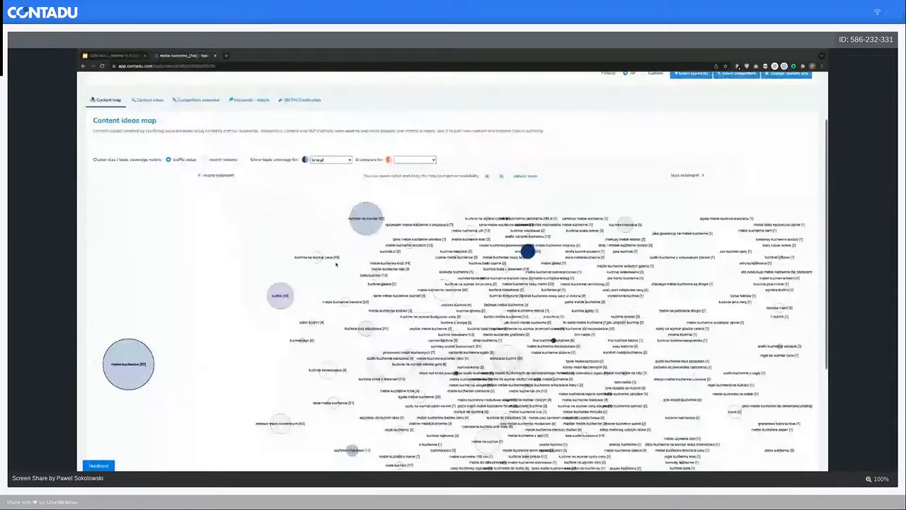
scroll(337, 264, down, 2)
mouse_move(336, 264)
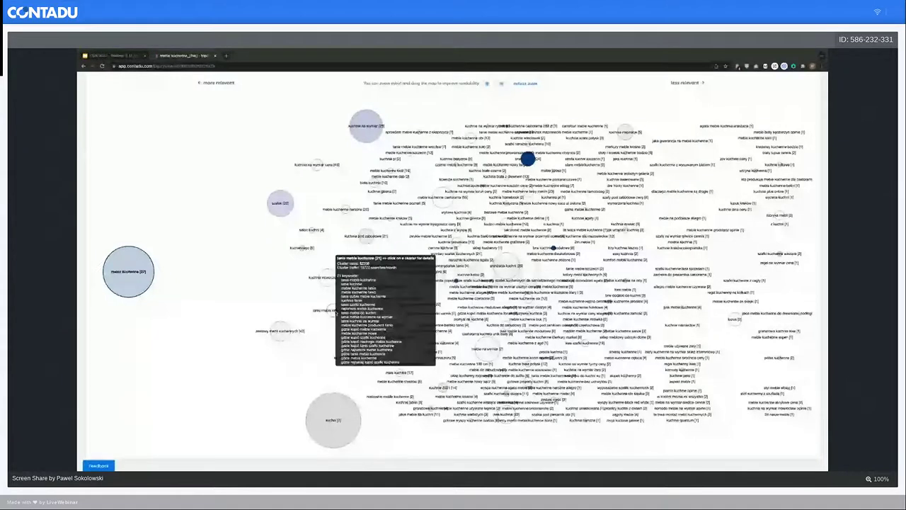
click(317, 164)
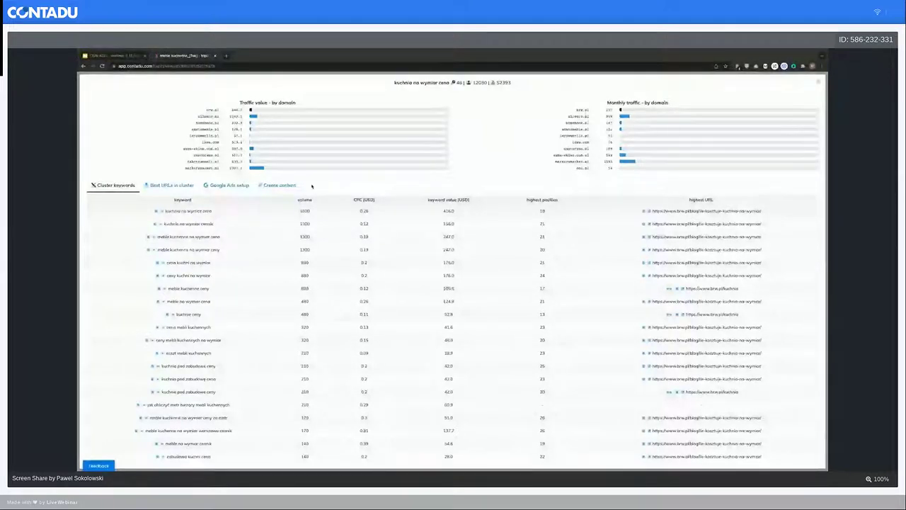
click(280, 185)
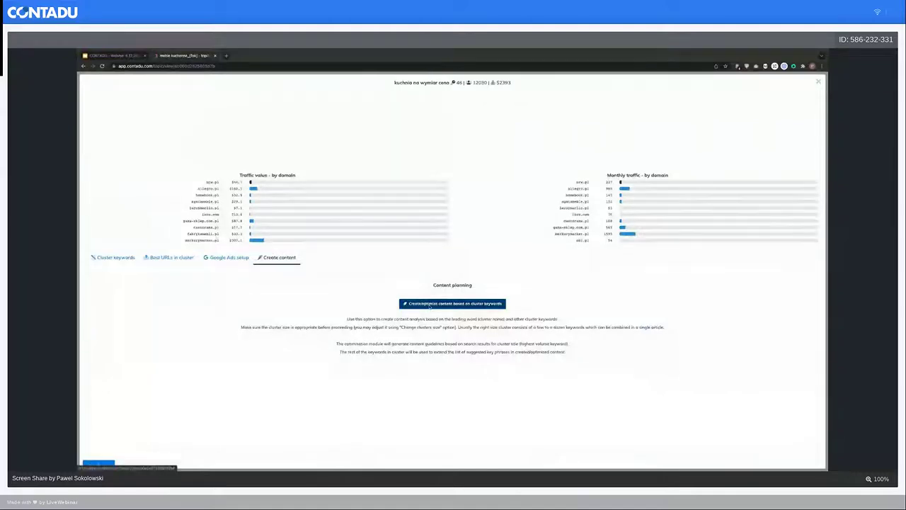
click(430, 304)
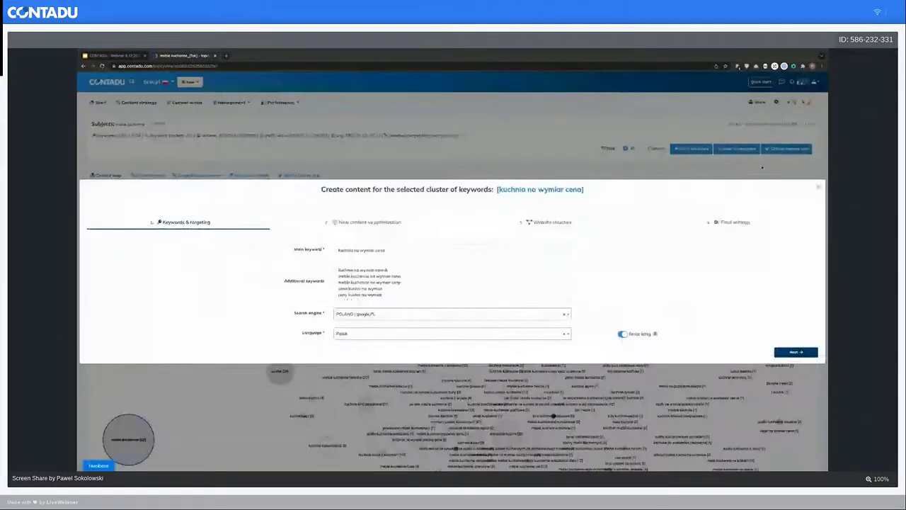
click(819, 187)
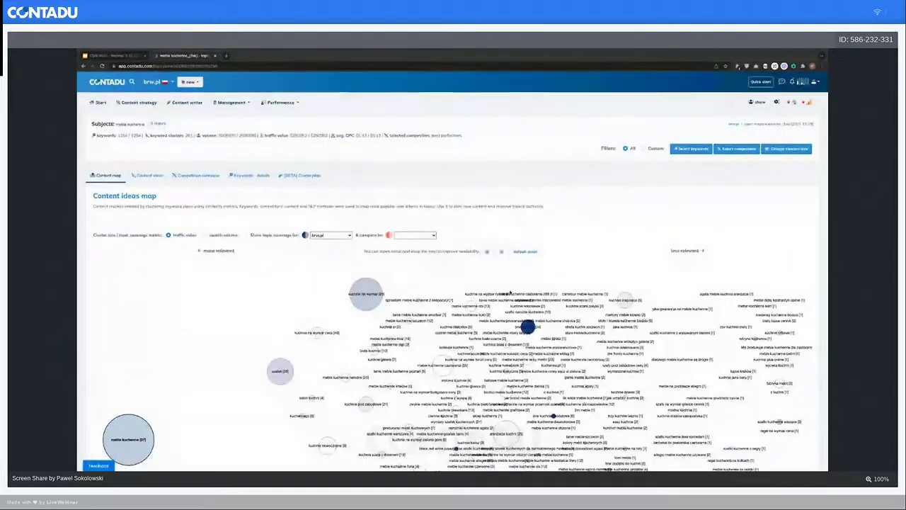
scroll(351, 331, down, 2)
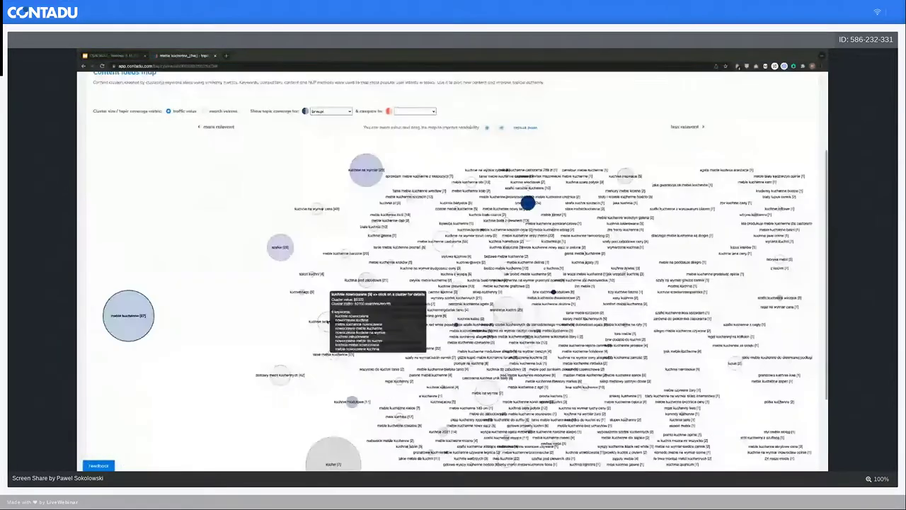
click(318, 312)
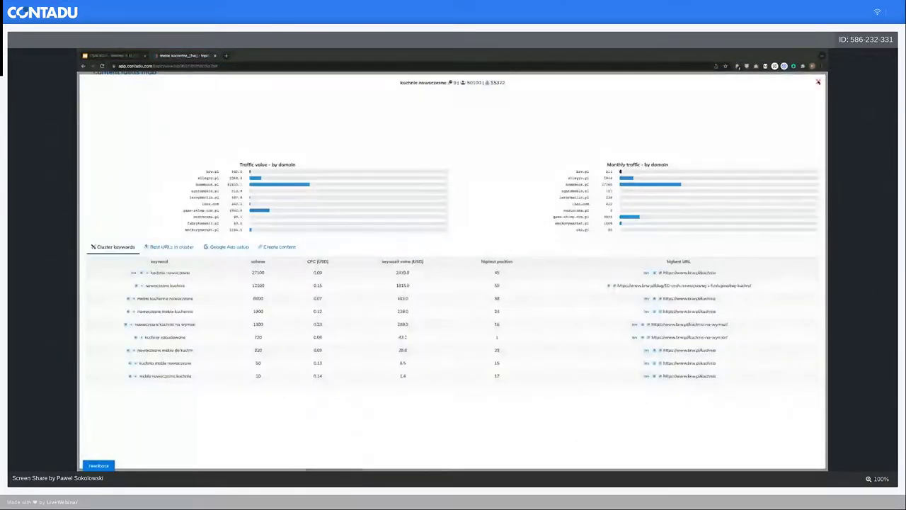
click(818, 82)
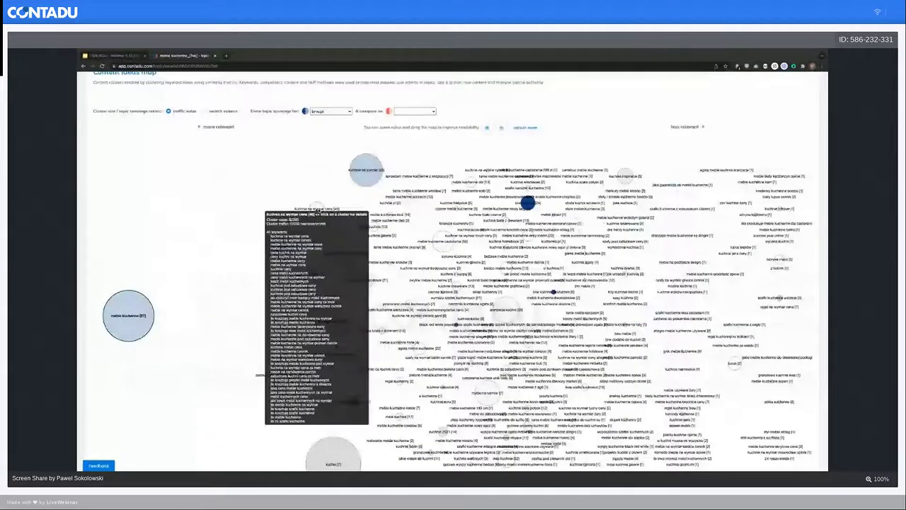
- Start creating or optimizing content based on the keywords of the "kuchnia na wymiar cena" cluster
click(318, 209)
click(287, 183)
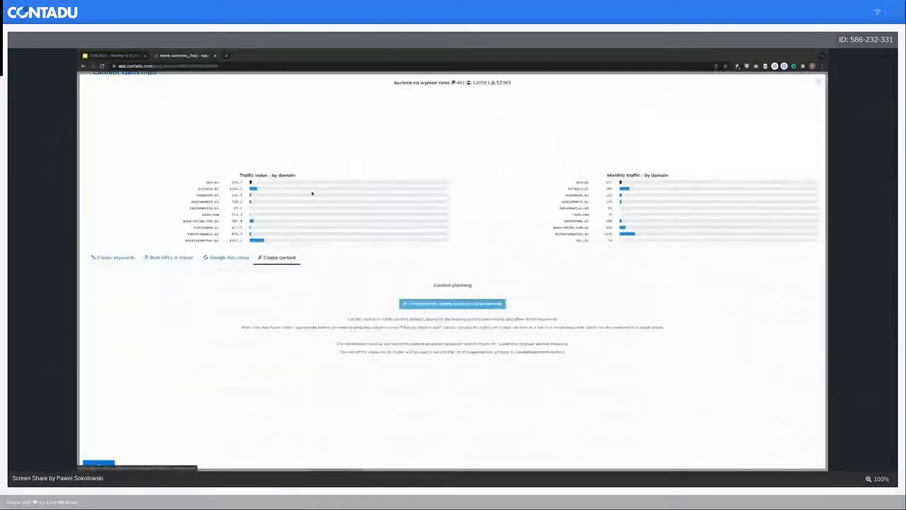
click(439, 303)
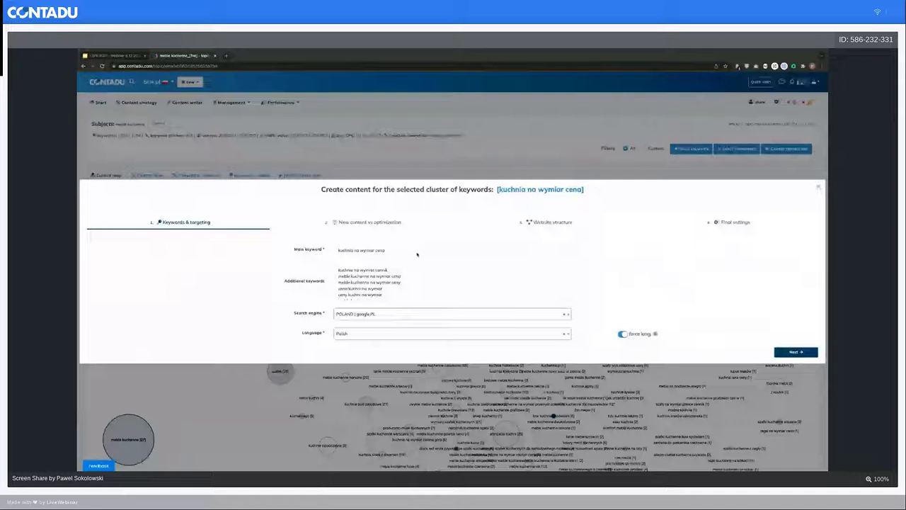
- Review the full list of additional keywords proposed for the "kuchnia na wymiar cena" content
scroll(374, 278, down, 3)
scroll(374, 277, down, 3)
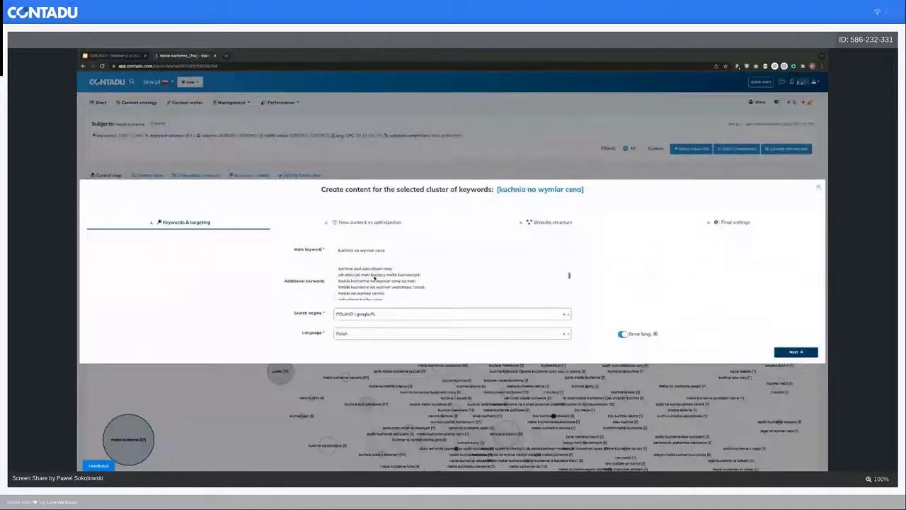
scroll(374, 278, down, 3)
scroll(374, 278, down, 3)
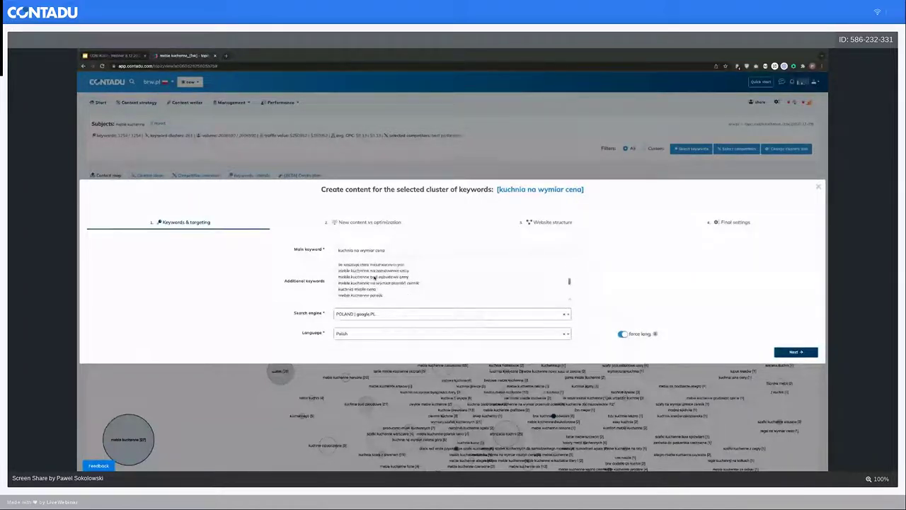
scroll(374, 278, down, 10)
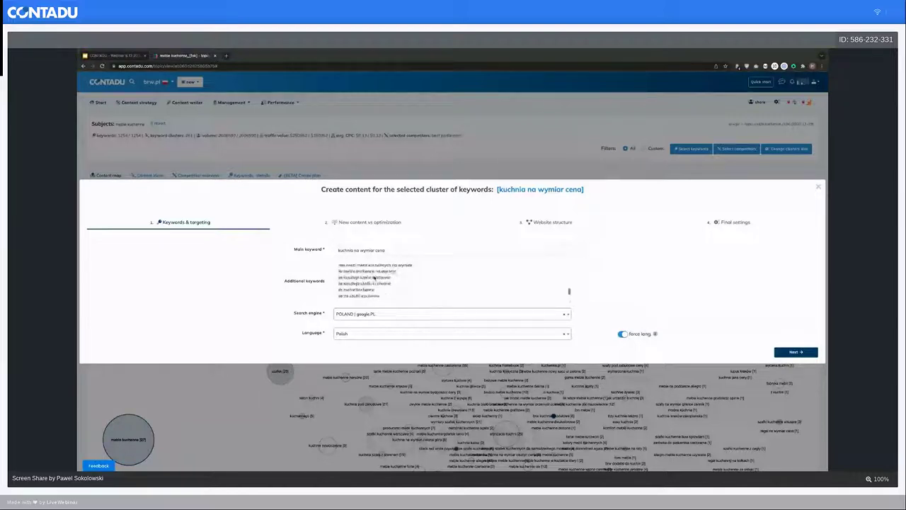
scroll(374, 279, up, 15)
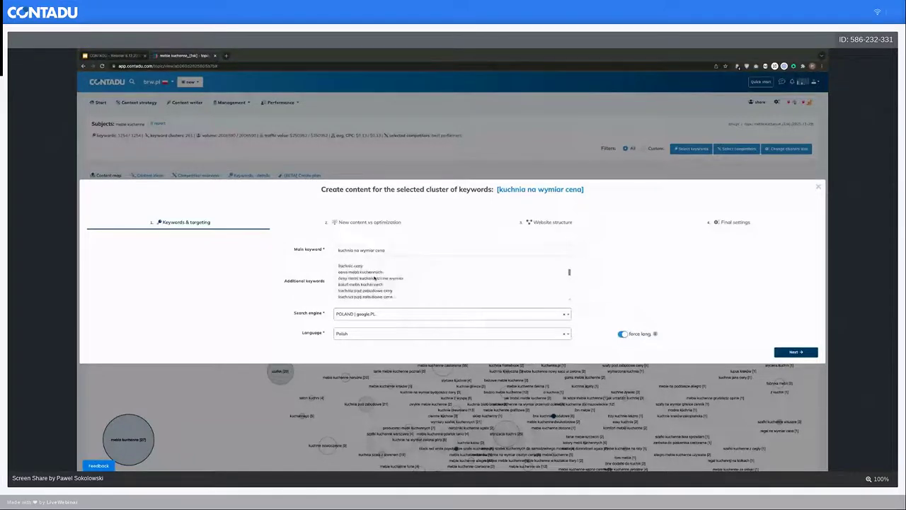
scroll(375, 278, up, 2)
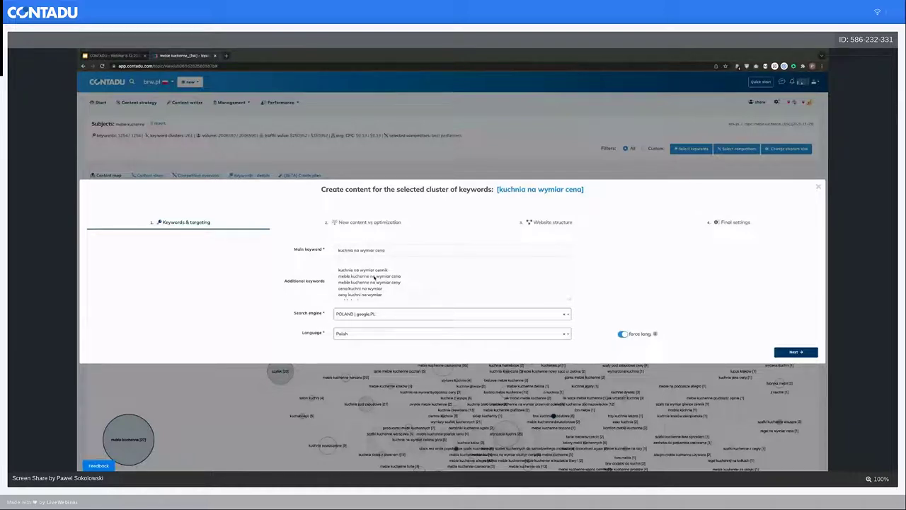
scroll(373, 277, down, 5)
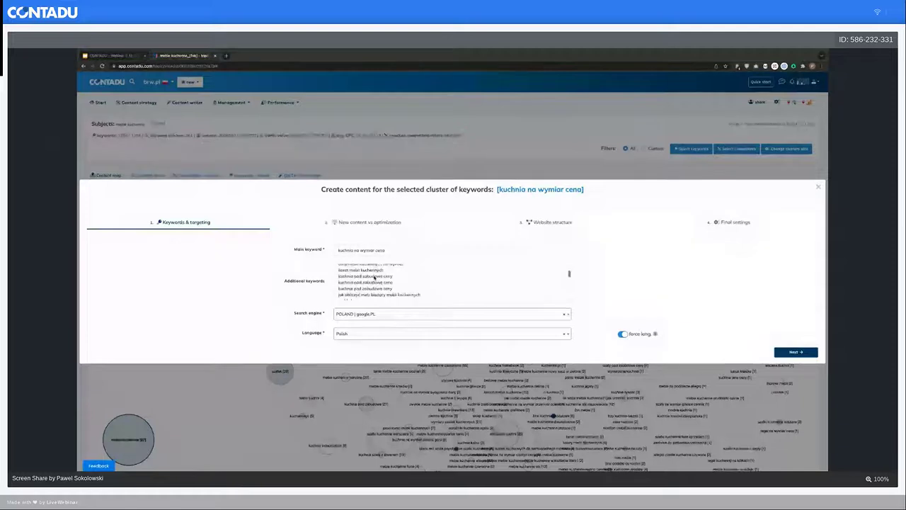
scroll(375, 277, down, 3)
scroll(375, 277, down, 3)
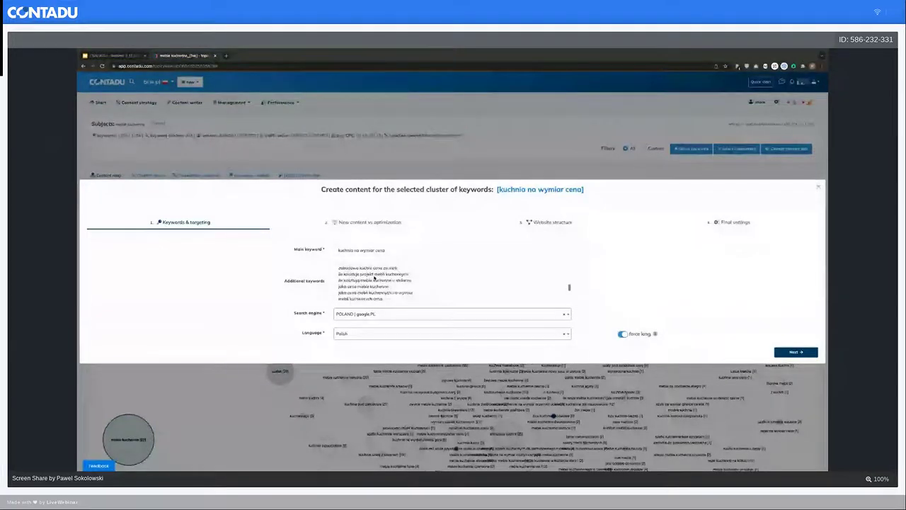
scroll(374, 277, down, 2)
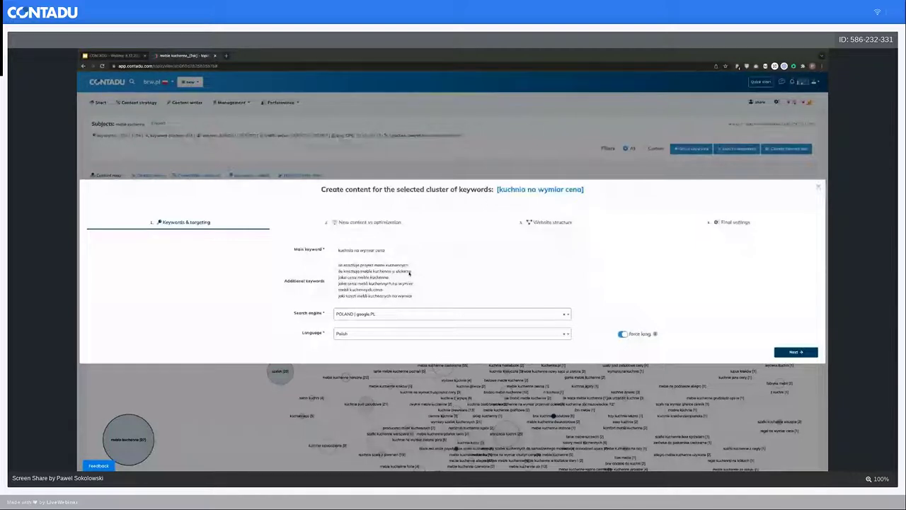
scroll(410, 276, down, 3)
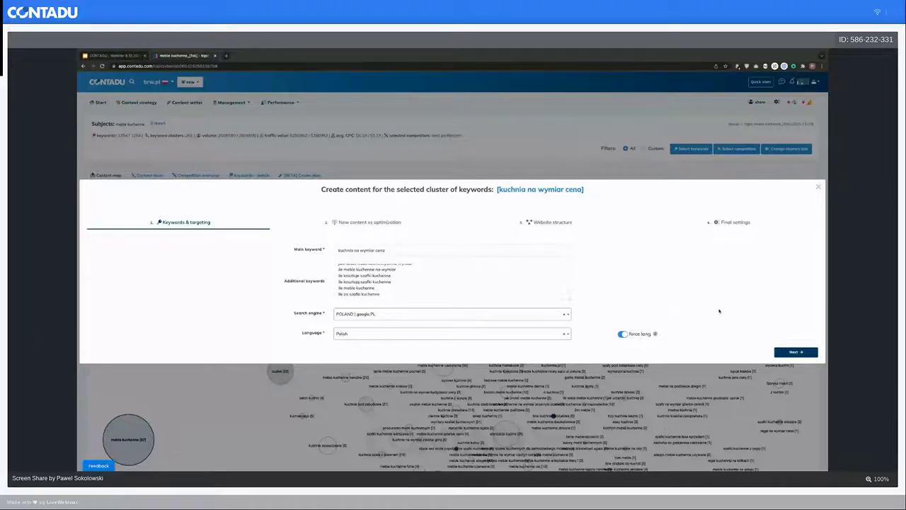
- Accept the keyword and targeting settings, and read the existing "Ile kosztuje kuchnia na wymiar?" blog article proposed for optimization
click(794, 352)
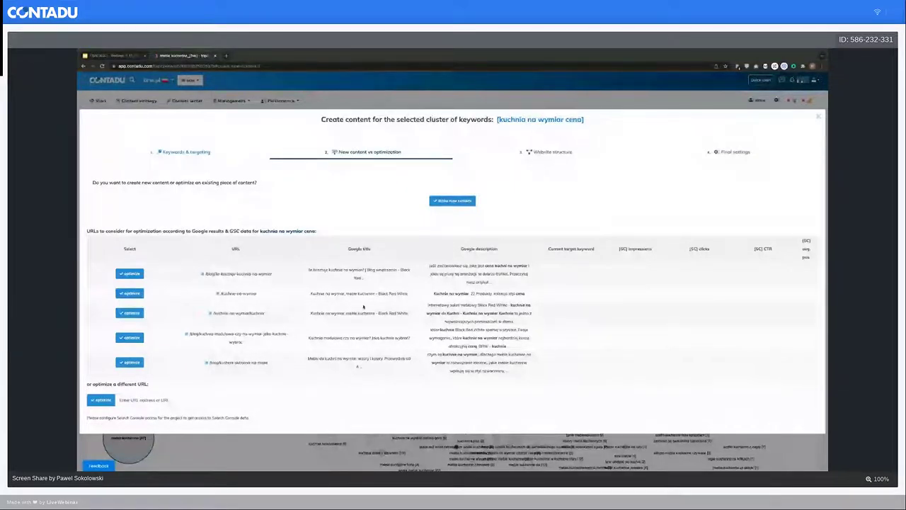
click(202, 274)
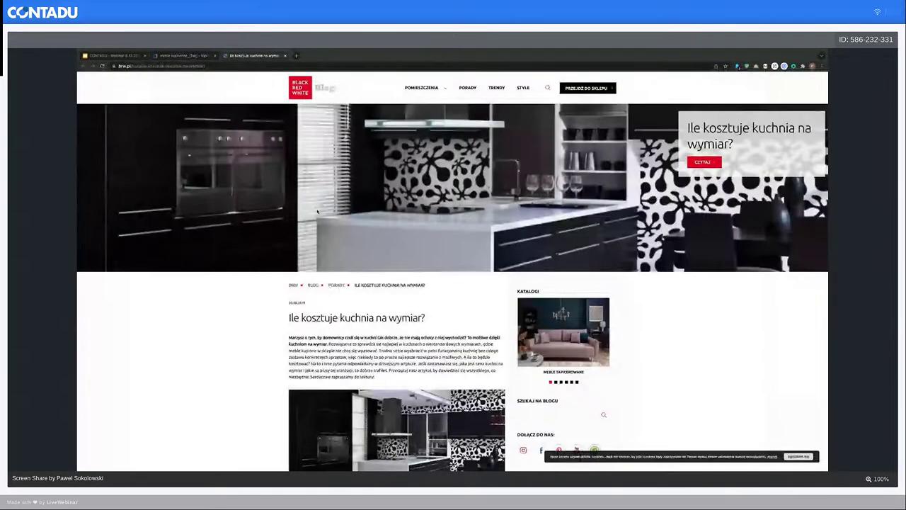
scroll(317, 211, down, 5)
scroll(328, 227, down, 7)
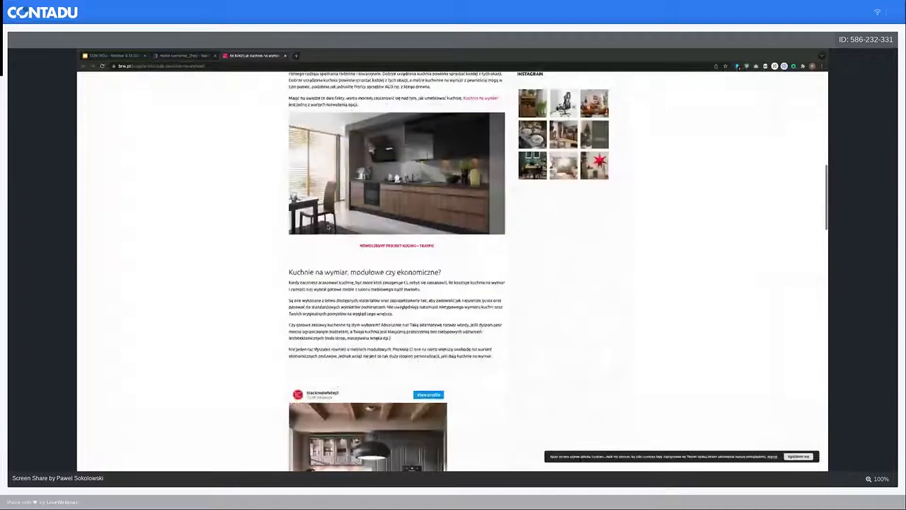
scroll(328, 227, down, 7)
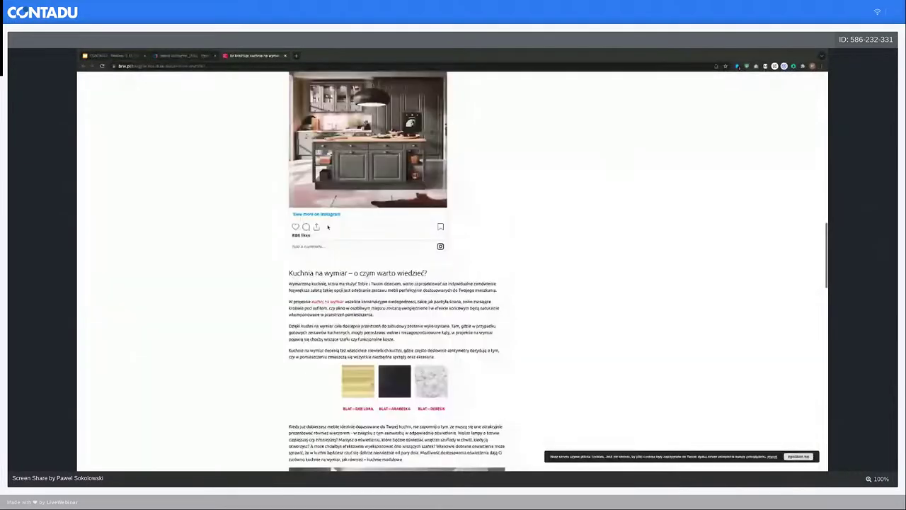
scroll(328, 227, down, 5)
scroll(328, 226, down, 5)
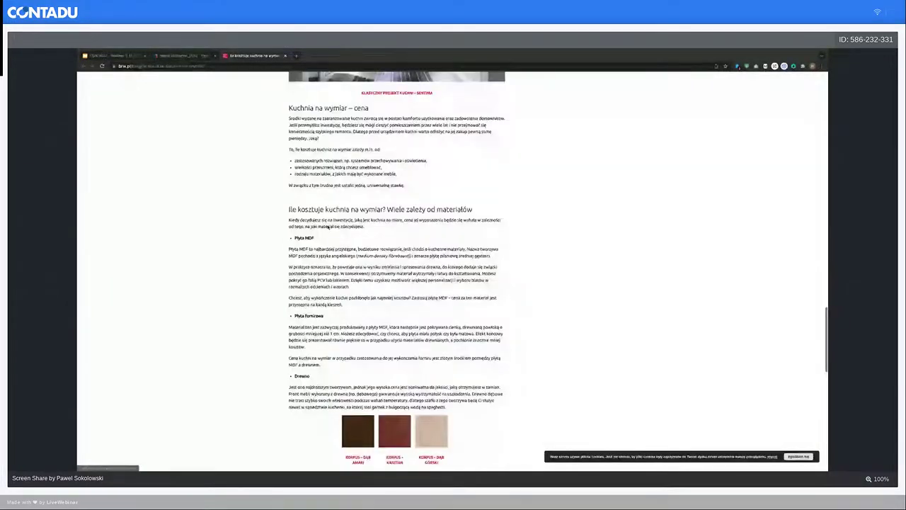
scroll(328, 226, down, 5)
scroll(328, 226, down, 3)
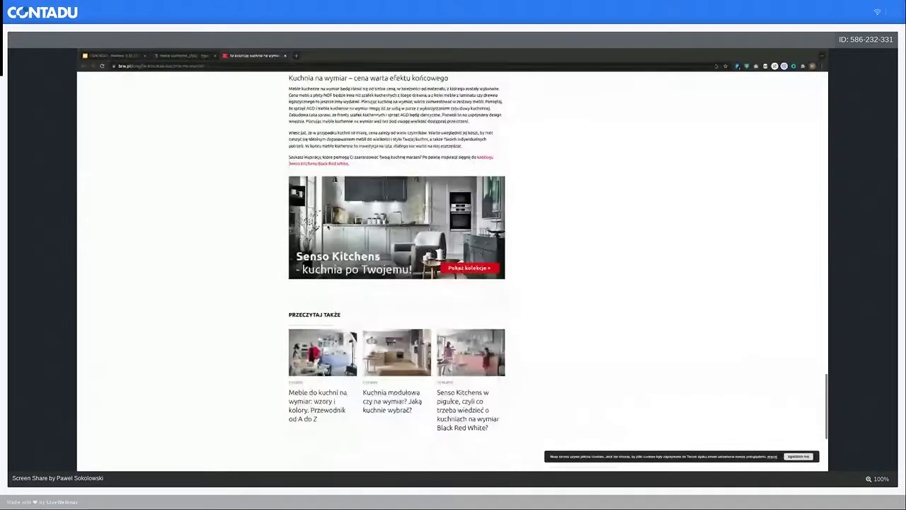
scroll(328, 226, up, 7)
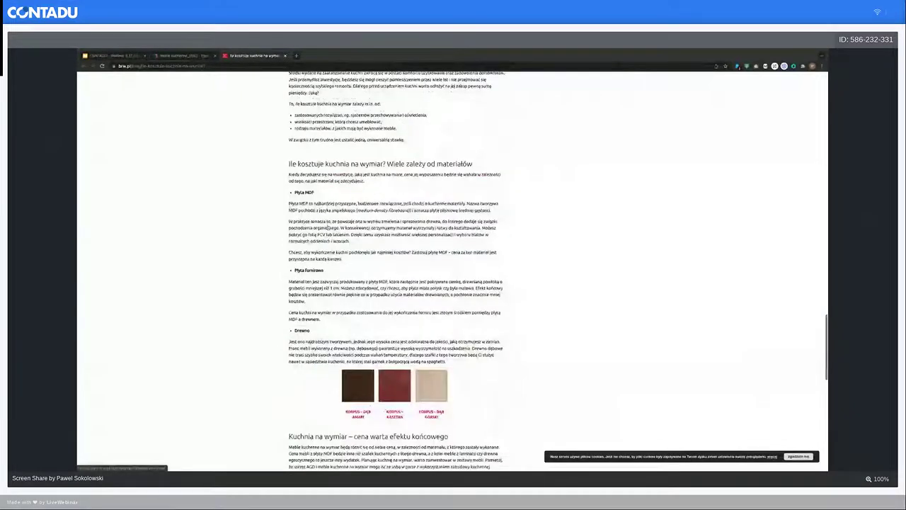
scroll(328, 227, up, 15)
scroll(353, 170, up, 3)
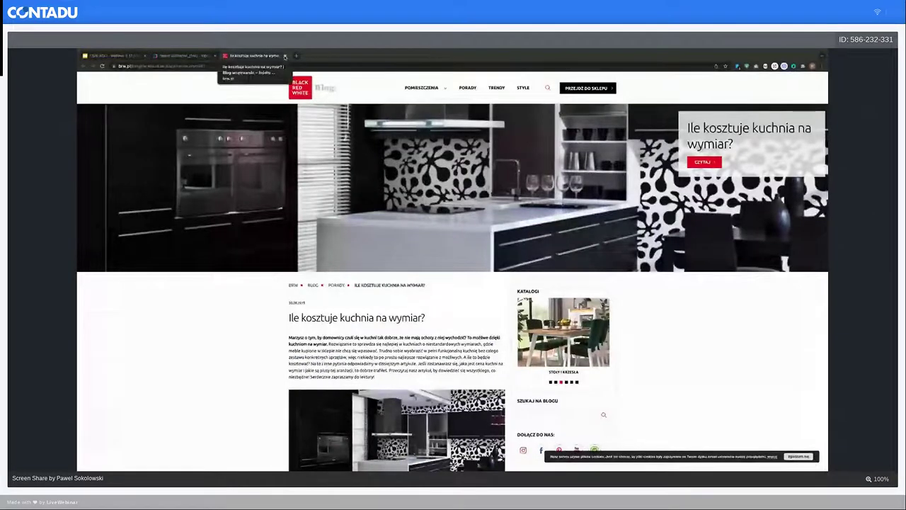
click(285, 56)
- Choose the "Ile kosztuje kuchnia na wymiar" blog URL for optimization, add the comment "komentarz", and create the analysis
click(130, 274)
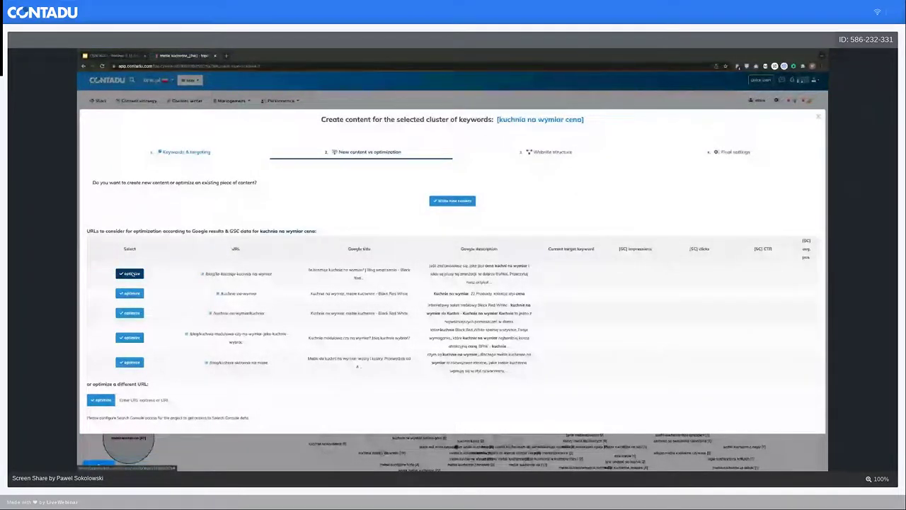
click(129, 273)
click(796, 344)
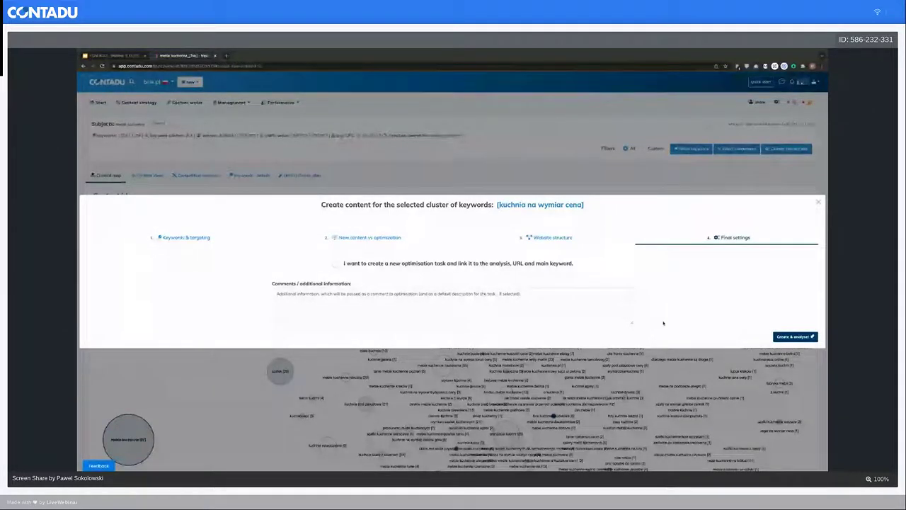
click(540, 309)
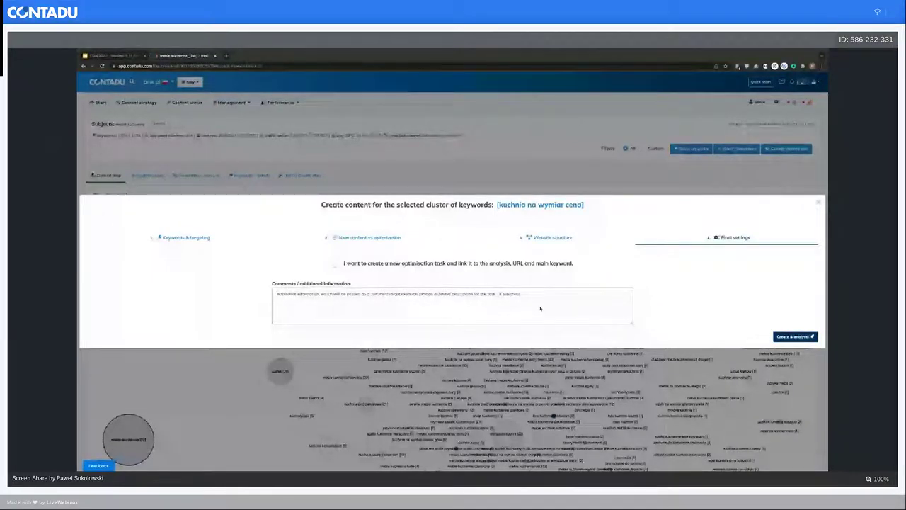
text(komentarz)
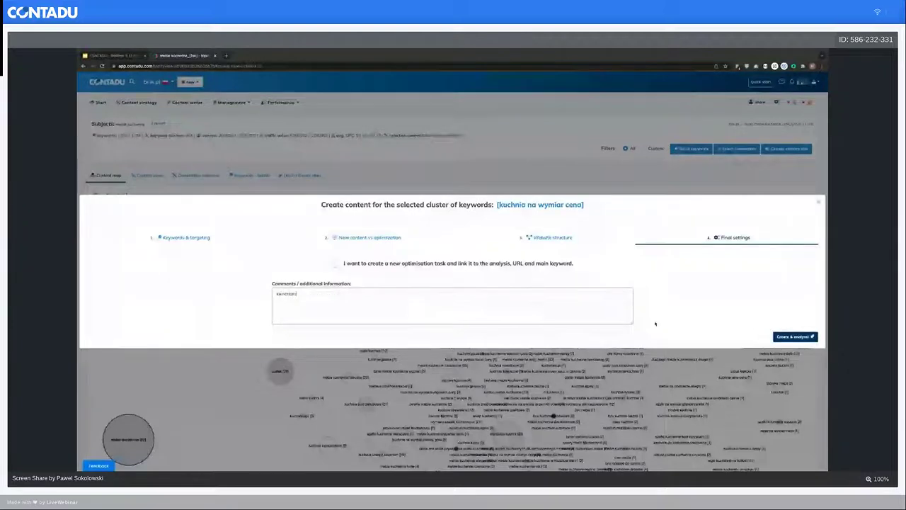
click(793, 337)
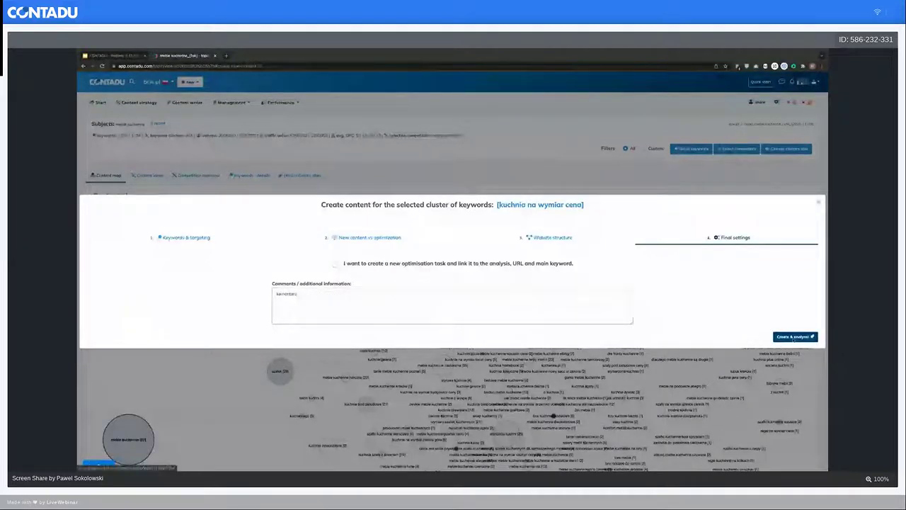
scroll(569, 327, down, 1)
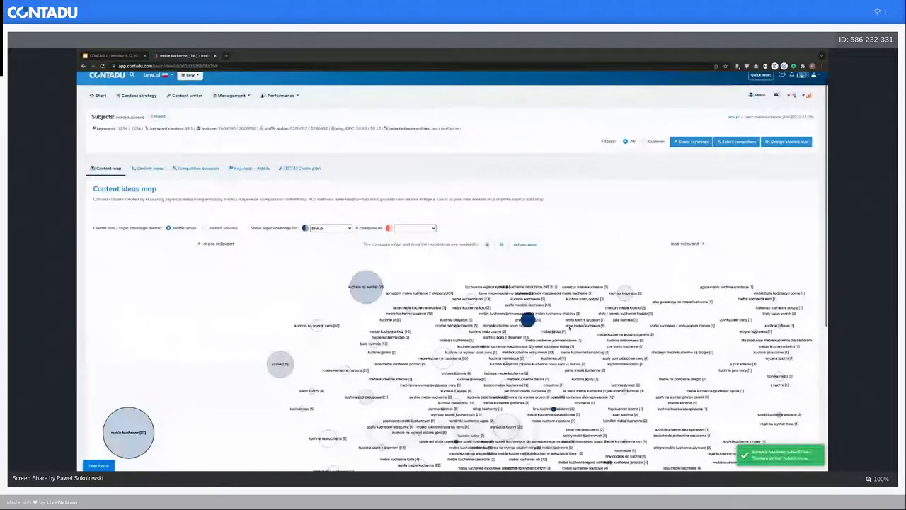
scroll(570, 329, down, 2)
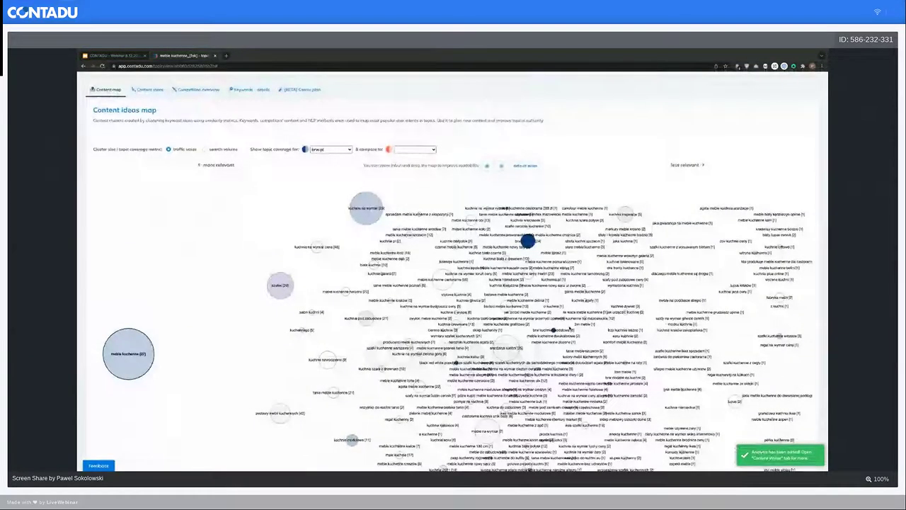
scroll(453, 269, down, 3)
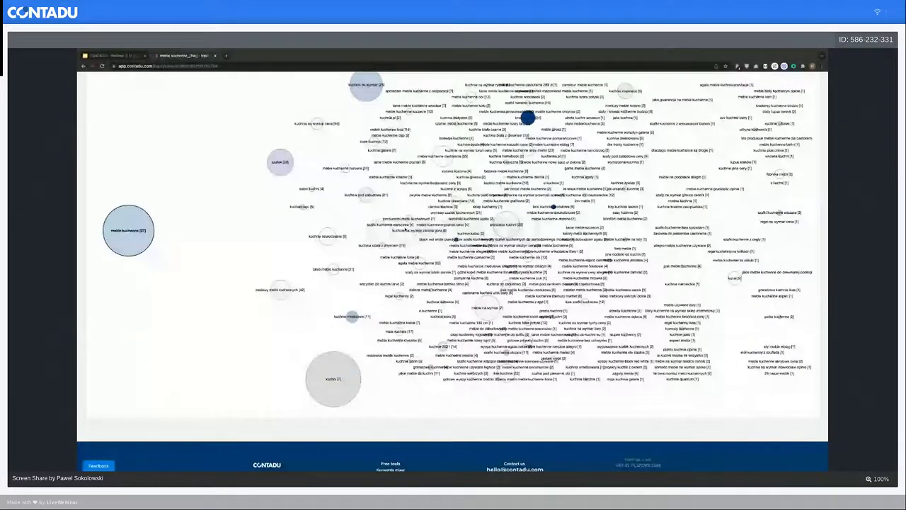
scroll(405, 229, up, 3)
scroll(405, 229, up, 1)
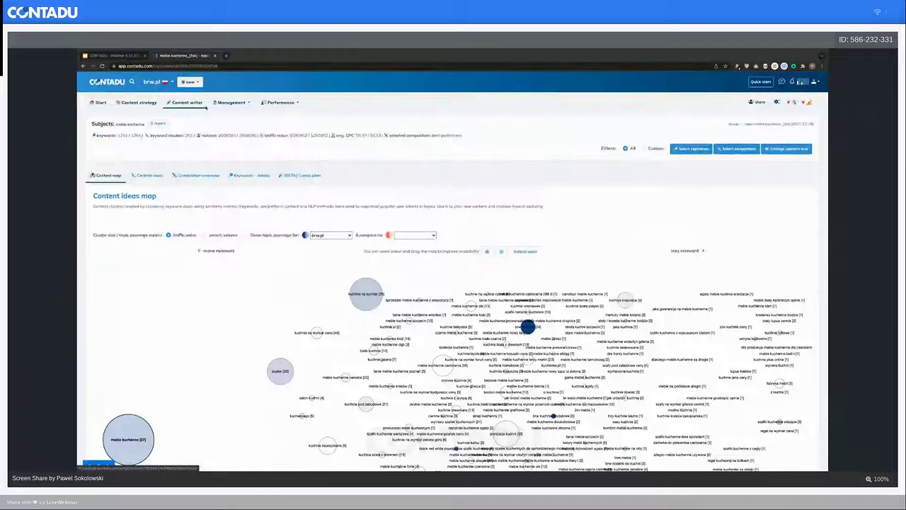
- Open the brw.pl project inventory and review its list of keywords with their target URLs
click(237, 102)
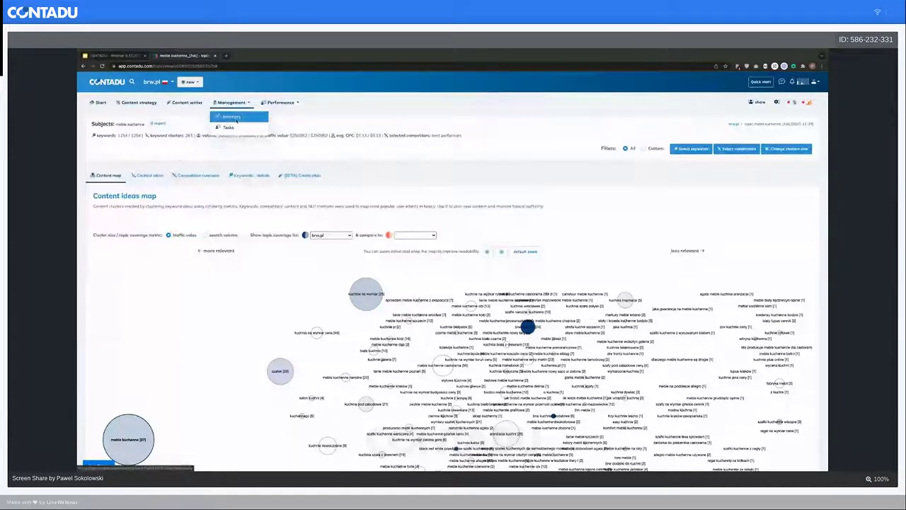
click(235, 117)
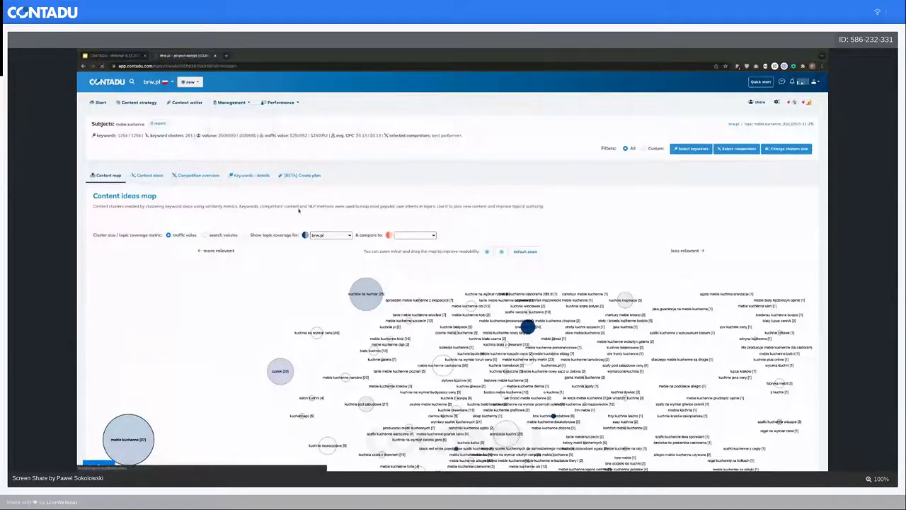
scroll(305, 278, down, 3)
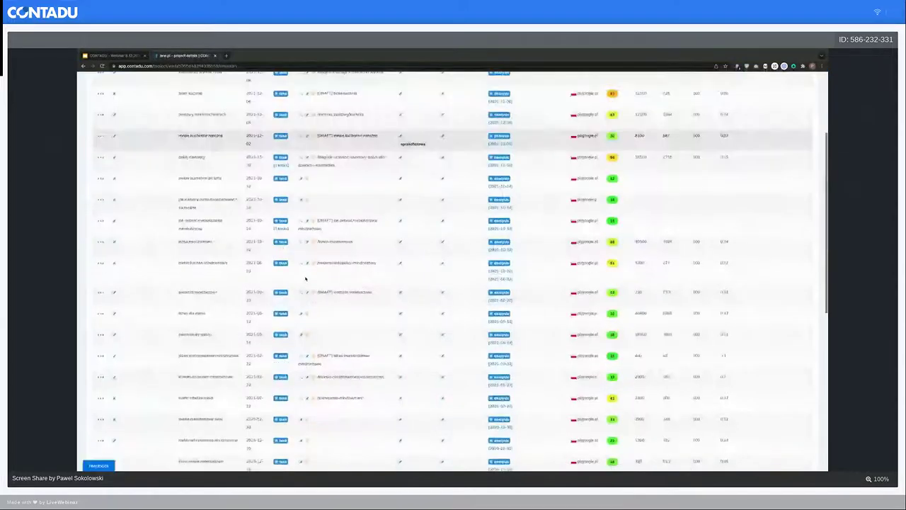
scroll(306, 279, up, 1)
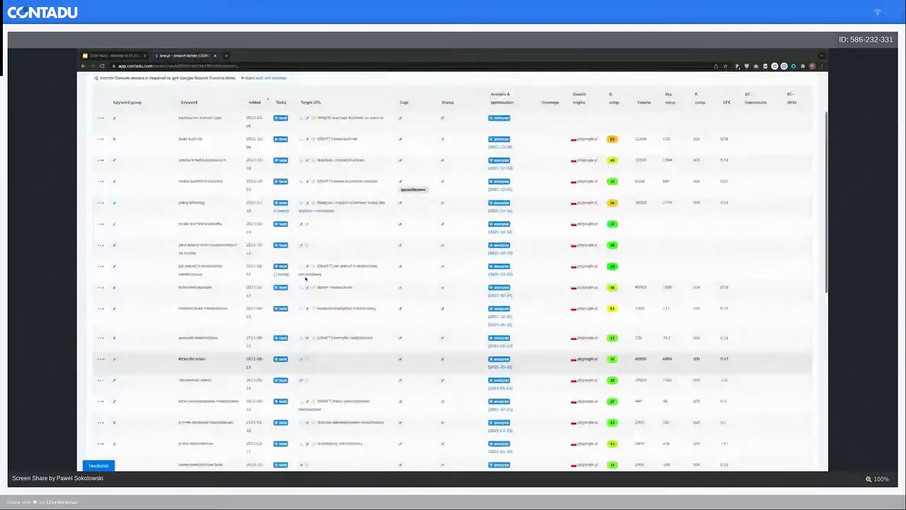
scroll(306, 279, up, 2)
scroll(306, 279, up, 1)
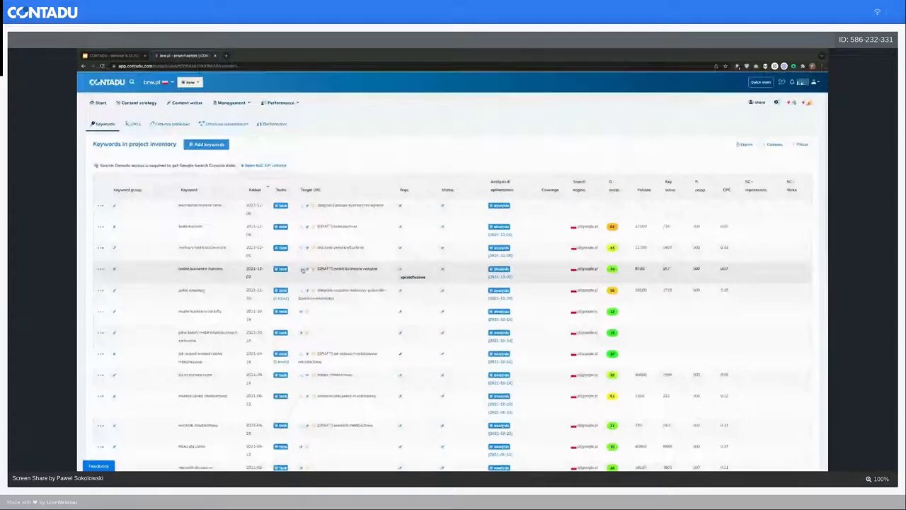
- Review the URLs in the project inventory with their target and additional keywords
click(133, 123)
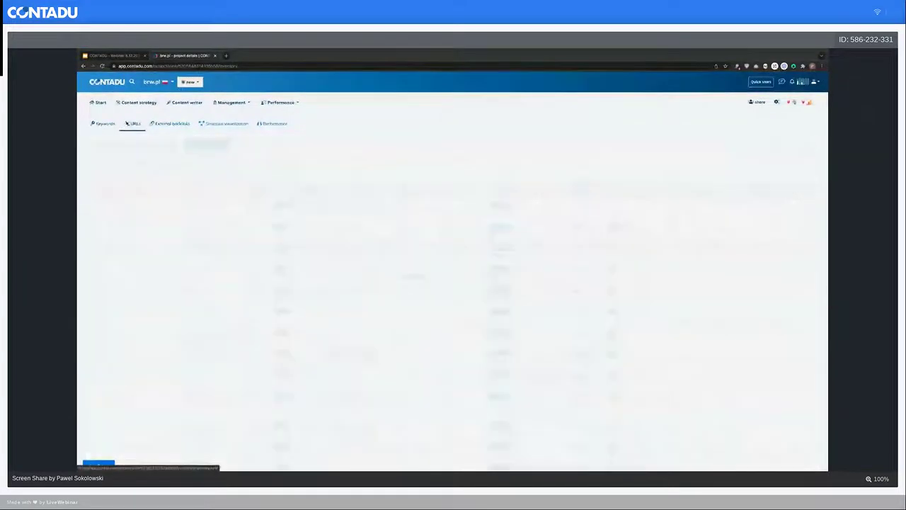
scroll(390, 275, down, 1)
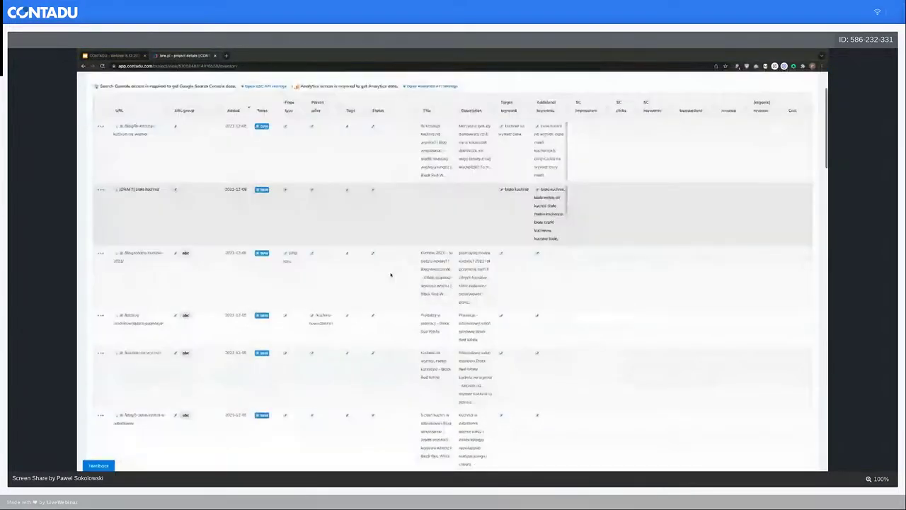
scroll(390, 274, down, 1)
scroll(390, 275, up, 2)
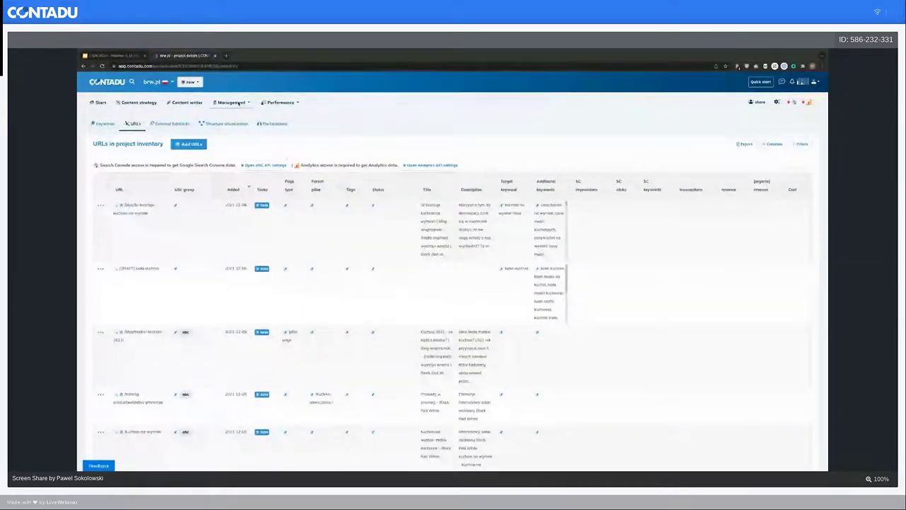
- Open the project's task calendar and look over December 2021
click(231, 103)
click(232, 116)
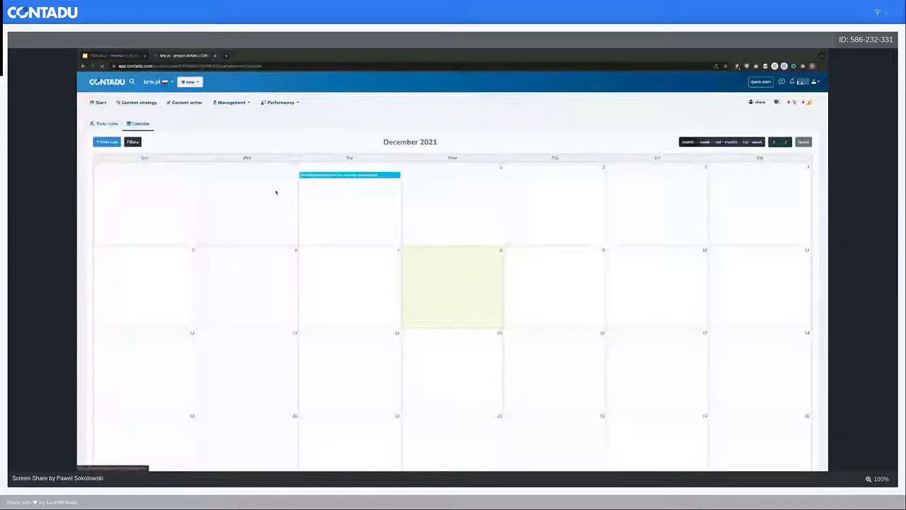
scroll(323, 235, down, 4)
scroll(433, 283, up, 3)
scroll(433, 284, up, 5)
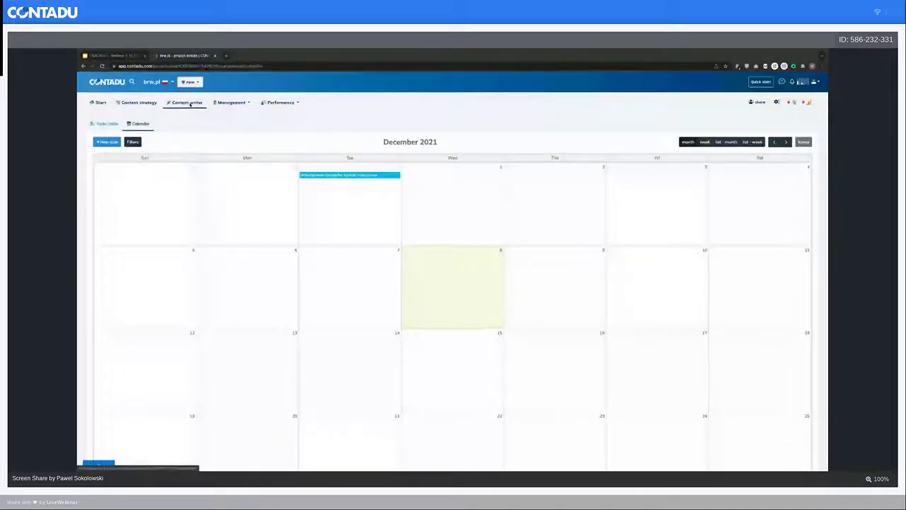
- Open the content writer analysis for "kuchnia na wymiar cena" and review its recommended article terms
click(187, 103)
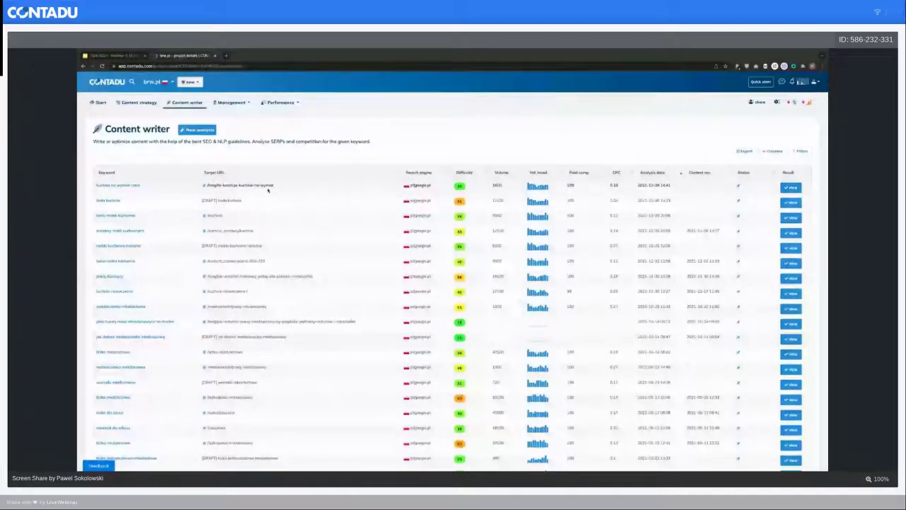
click(126, 186)
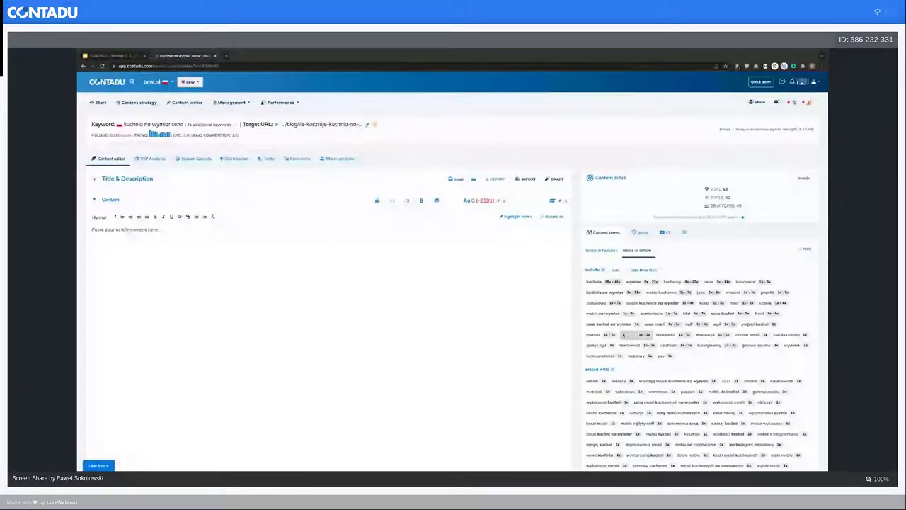
scroll(622, 334, down, 1)
scroll(623, 335, down, 1)
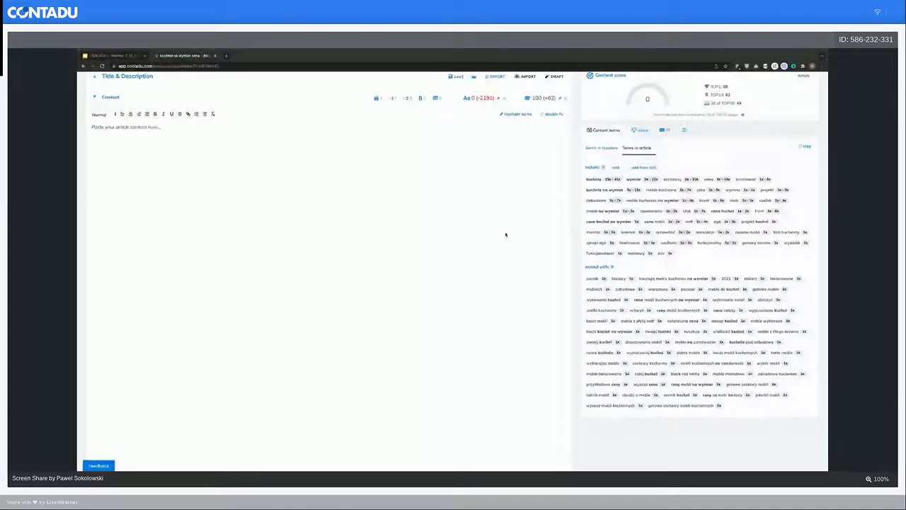
scroll(506, 235, up, 3)
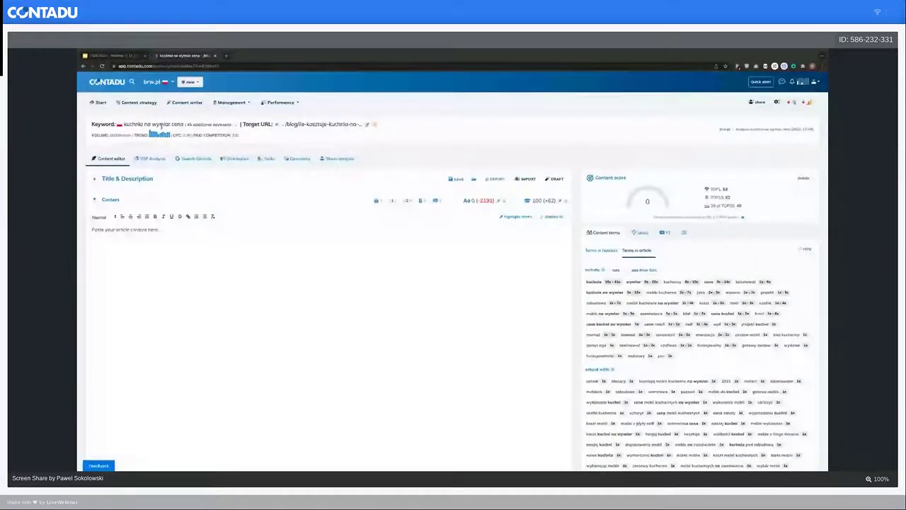
- Import the article from the target blog URL into the content editor with the default cleanup options, and look through the imported text
click(528, 179)
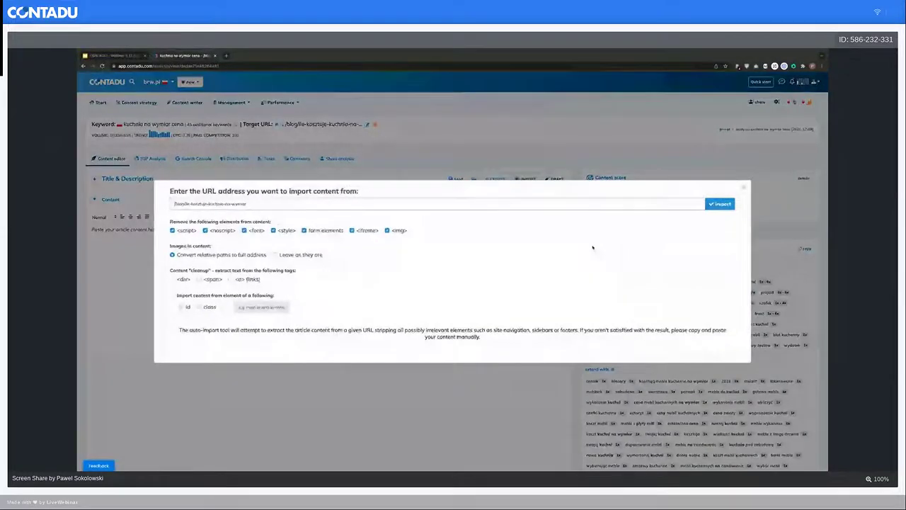
click(718, 204)
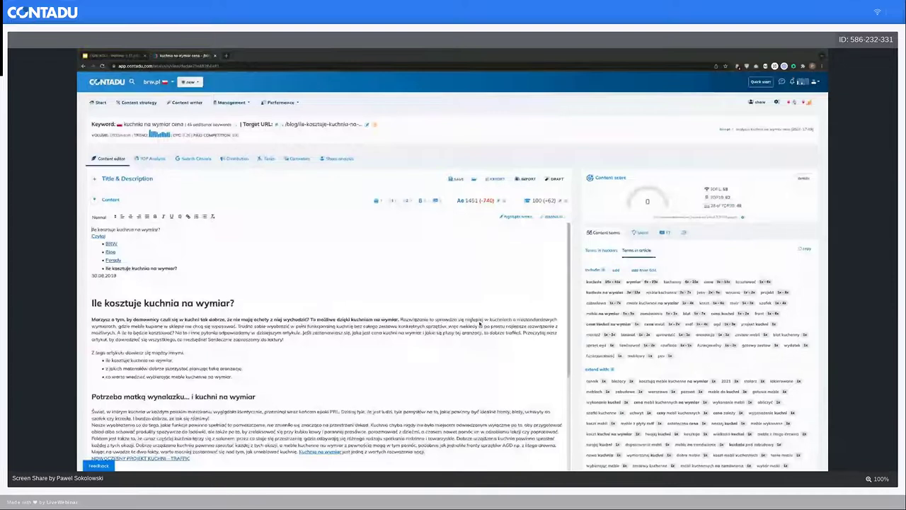
scroll(480, 323, down, 5)
scroll(480, 323, down, 5)
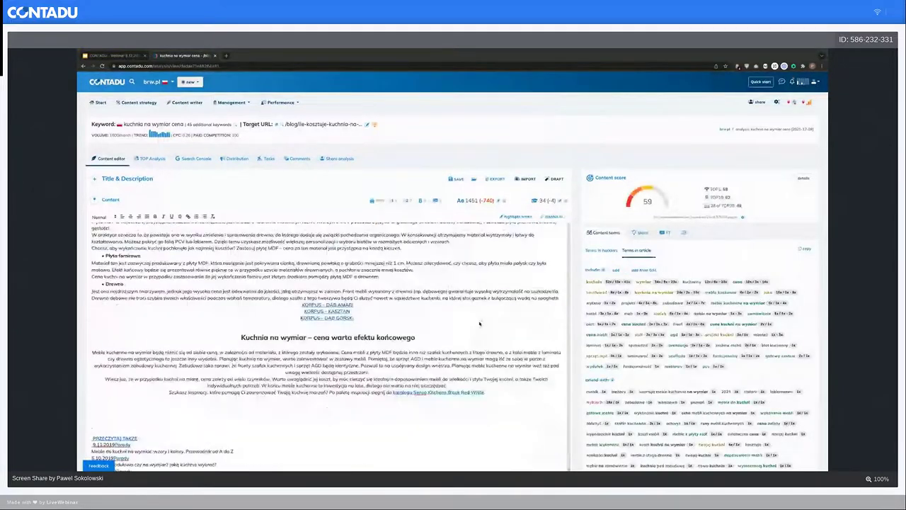
scroll(480, 324, up, 10)
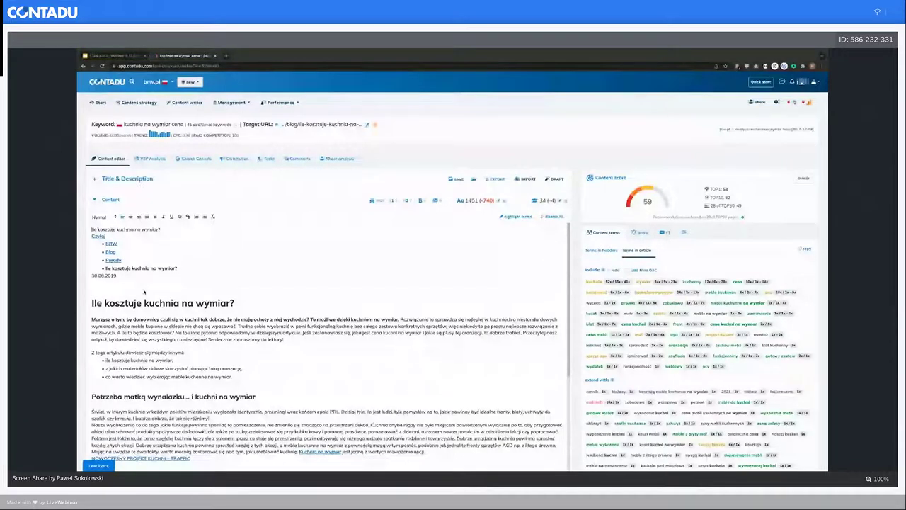
- Delete the leftover page title, breadcrumb links and date above the article's main heading, and look through the remaining text
click(144, 302)
drag(142, 279, 81, 228)
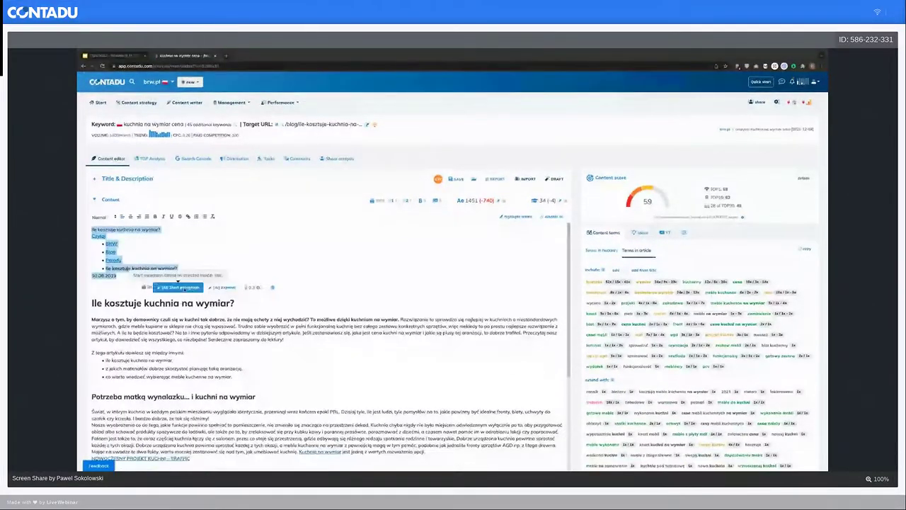
key(BackSpace)
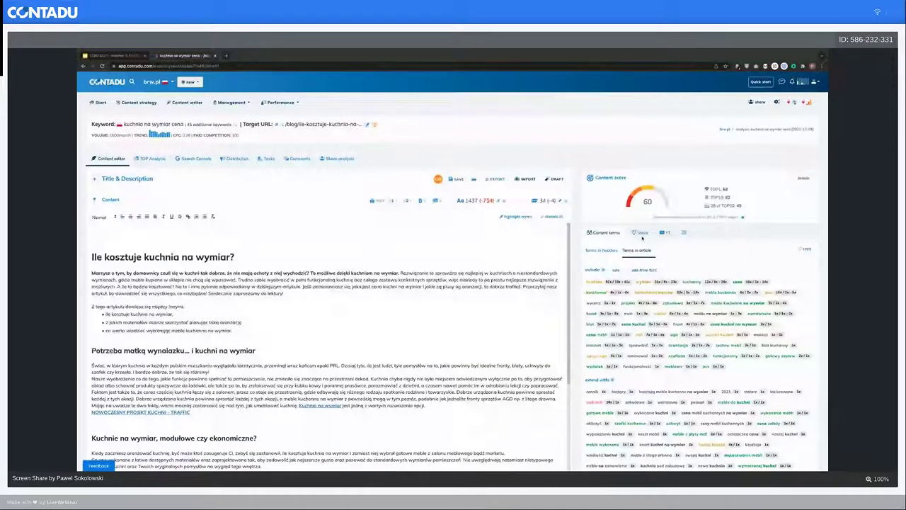
scroll(513, 306, down, 3)
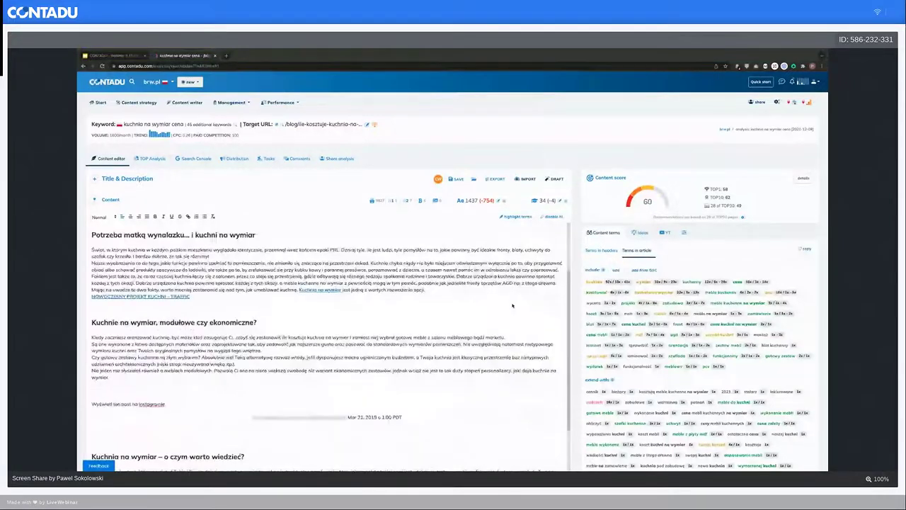
scroll(513, 306, down, 5)
scroll(512, 306, down, 5)
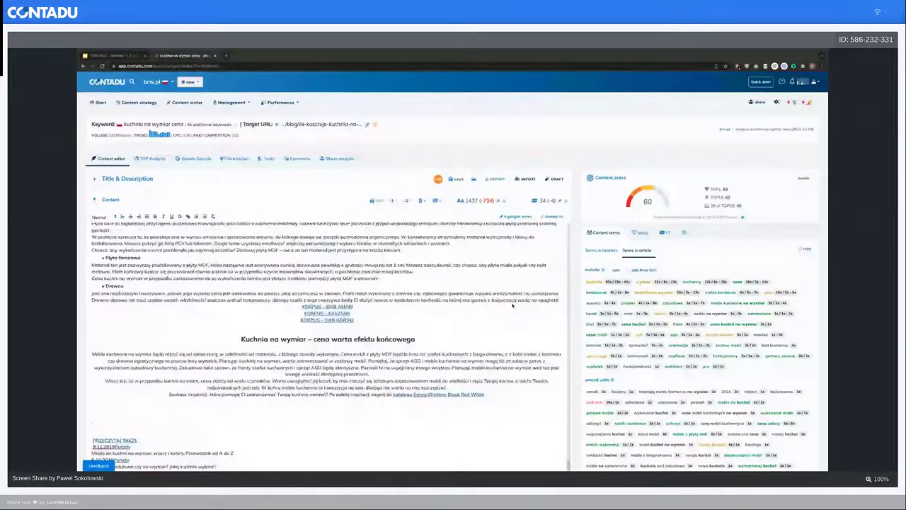
scroll(512, 306, up, 15)
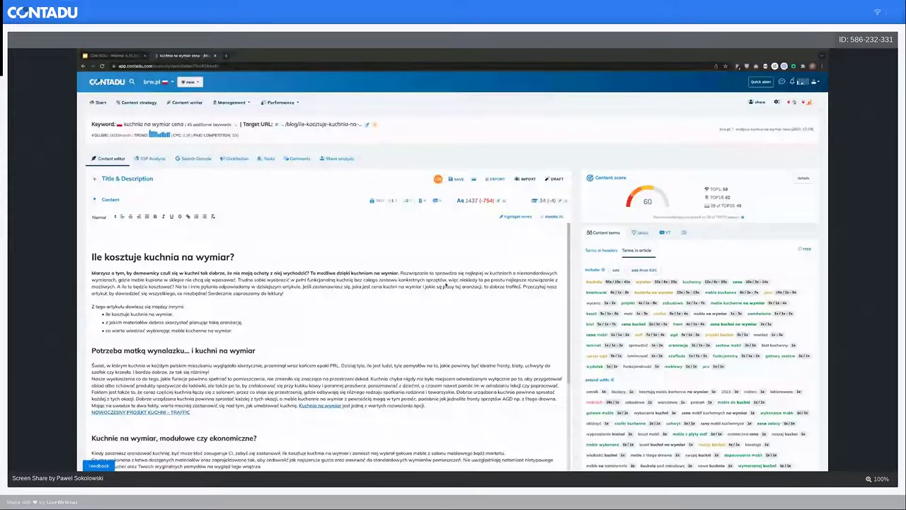
- Deselect the pages ranked 8 to 30 in the list of competitors used for the content suggestions
click(742, 217)
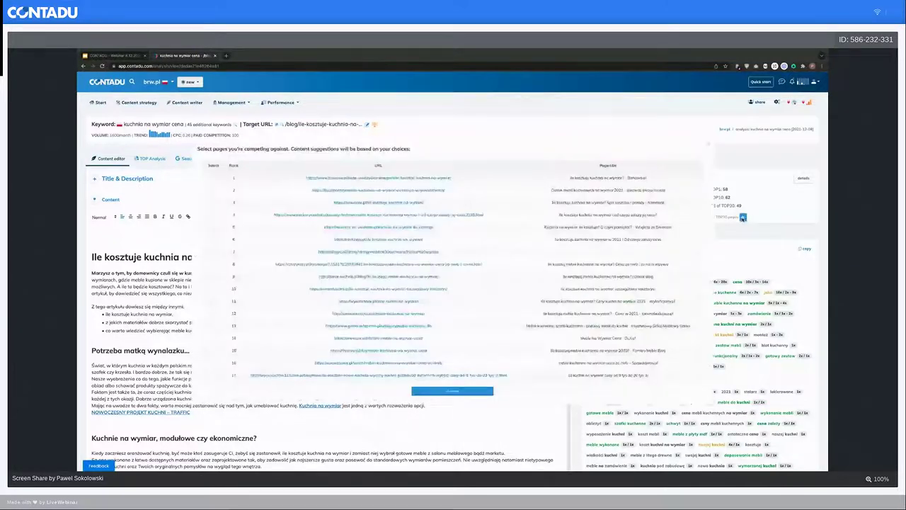
click(110, 261)
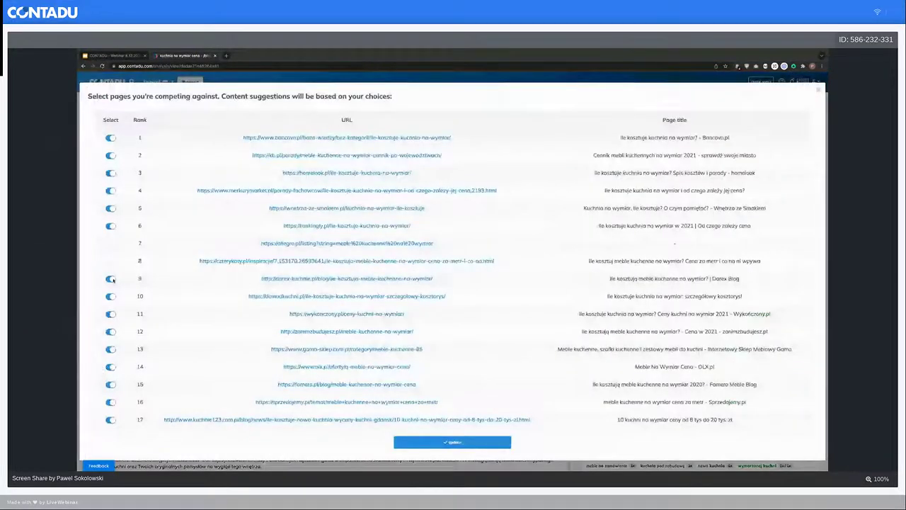
click(110, 278)
click(111, 296)
click(110, 313)
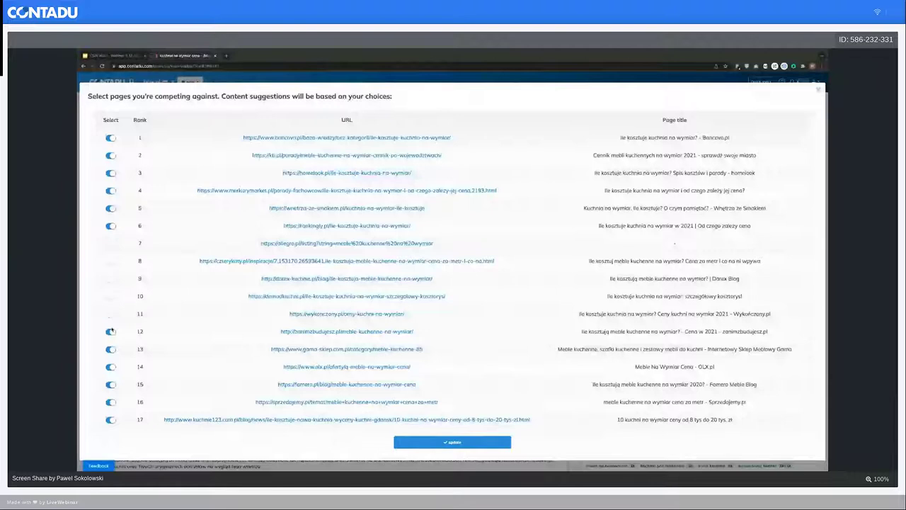
click(111, 332)
click(110, 349)
click(111, 367)
click(110, 384)
click(111, 402)
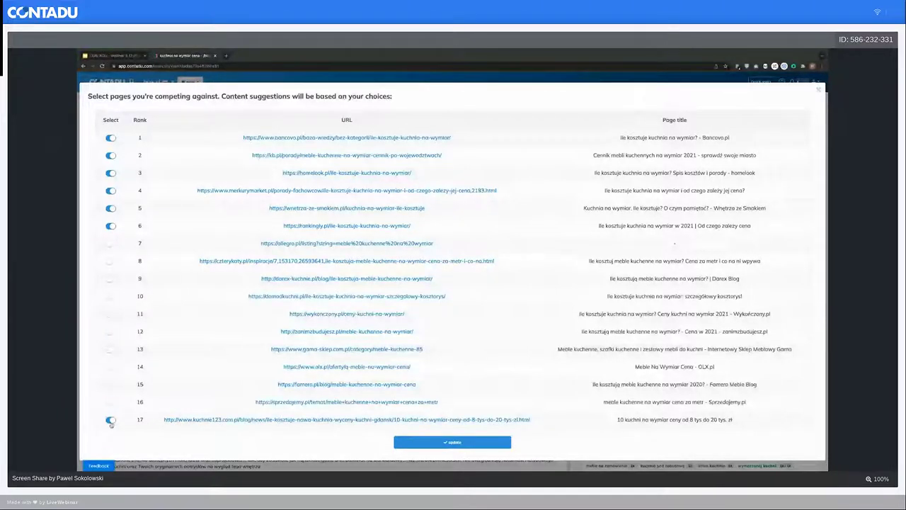
scroll(111, 424, down, 1)
scroll(110, 424, down, 3)
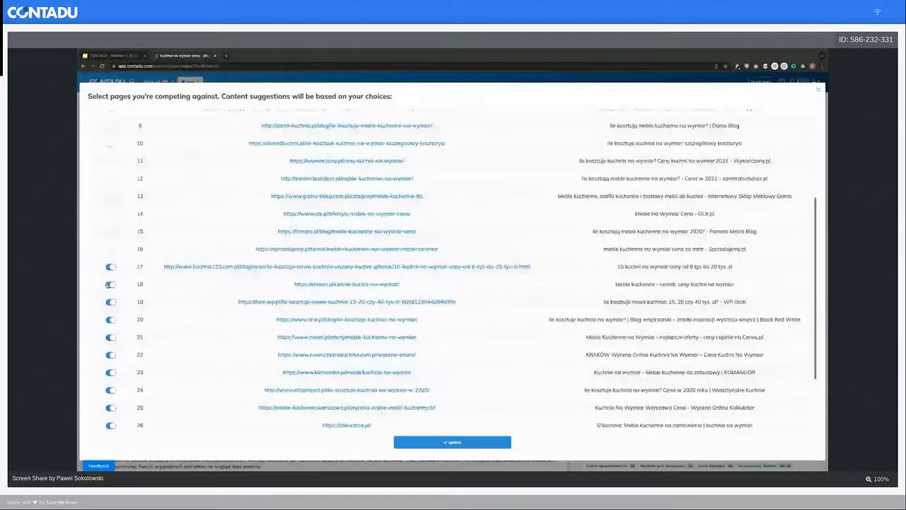
click(110, 284)
click(110, 301)
click(110, 319)
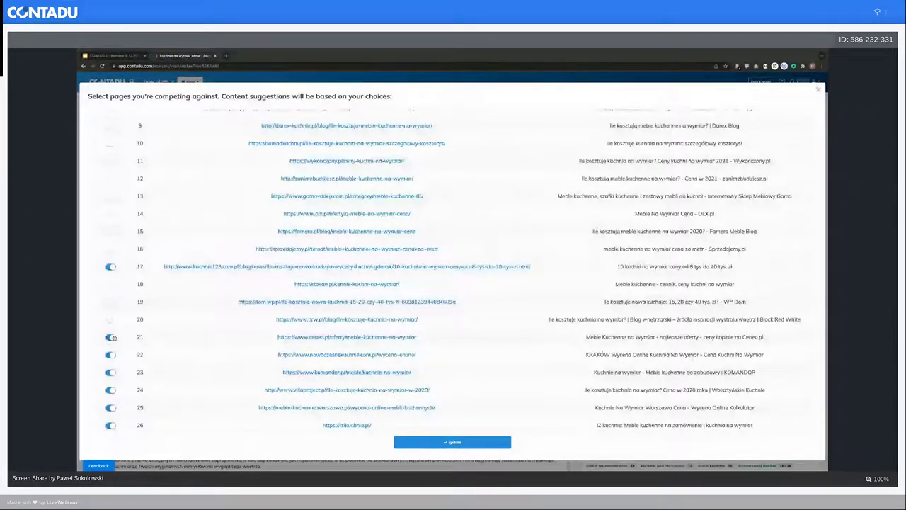
click(111, 337)
click(110, 354)
click(110, 372)
click(111, 390)
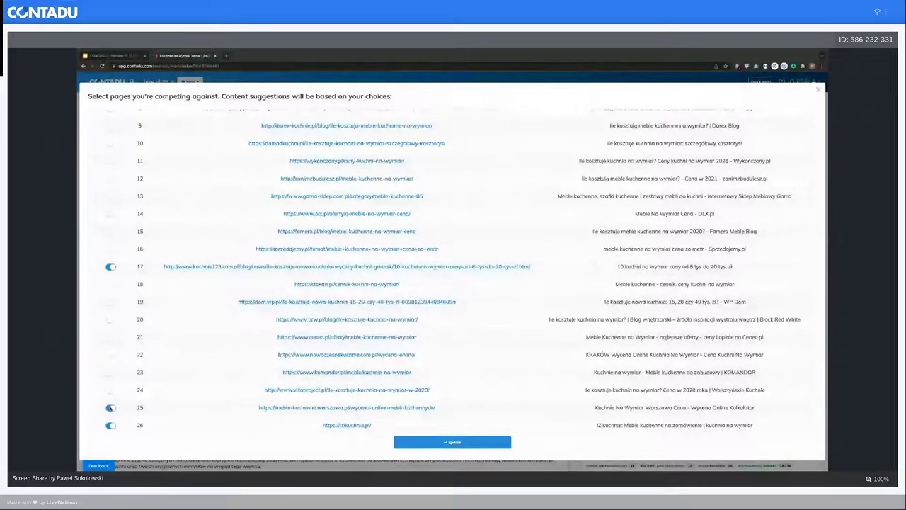
click(111, 408)
click(110, 425)
click(111, 266)
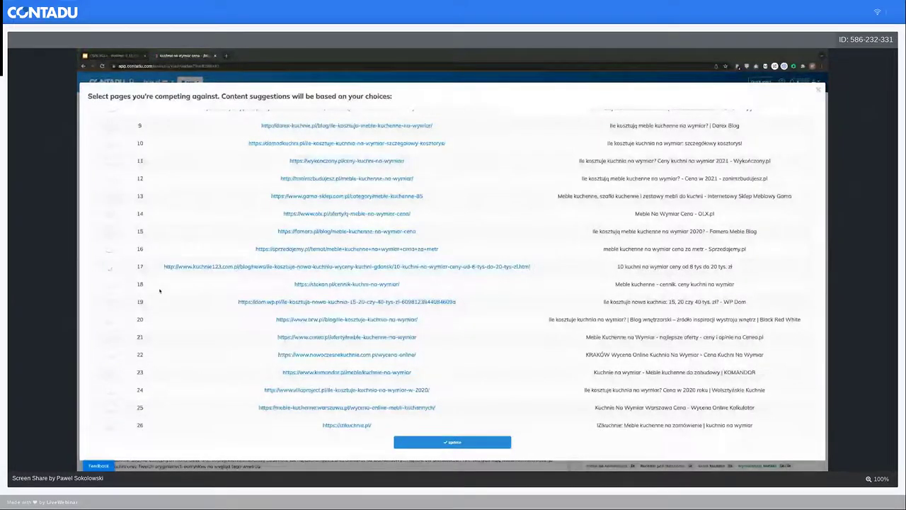
scroll(160, 290, down, 2)
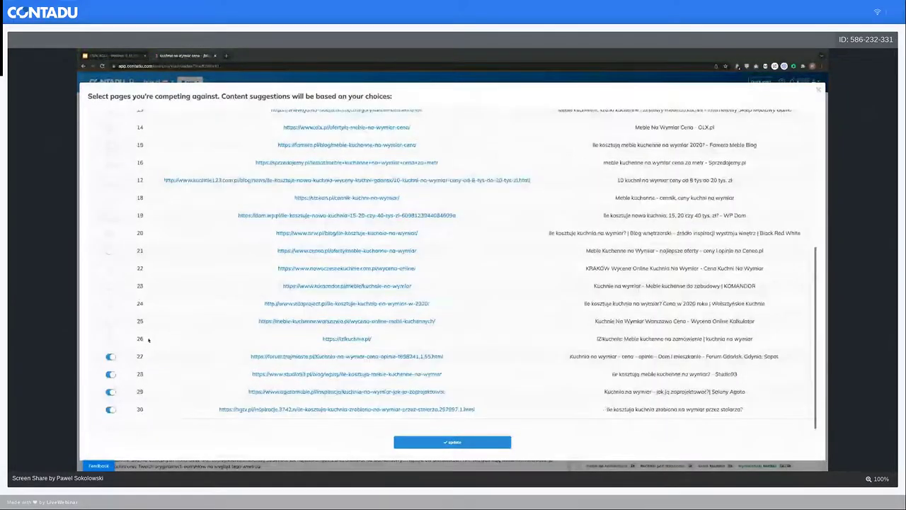
click(111, 373)
click(110, 391)
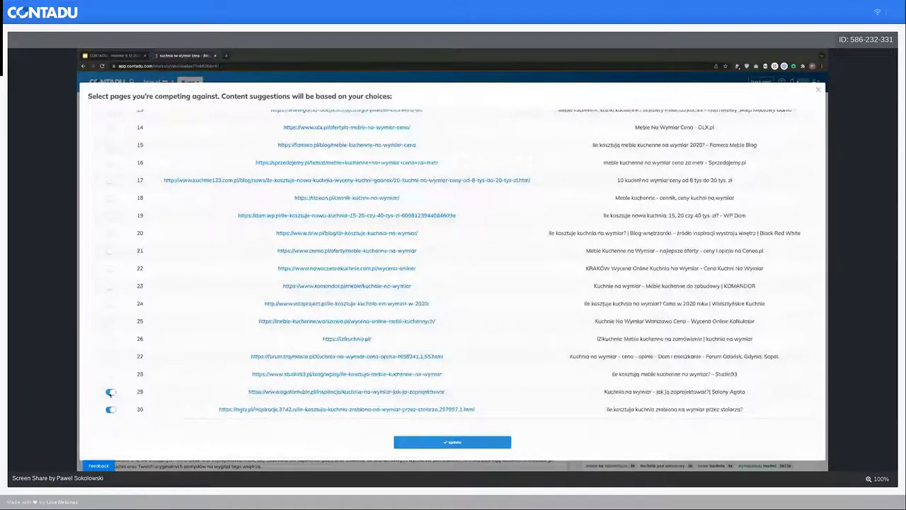
click(110, 409)
- Apply the reduced competitor selection and reload the analysis with the updated suggestions
scroll(112, 409, up, 2)
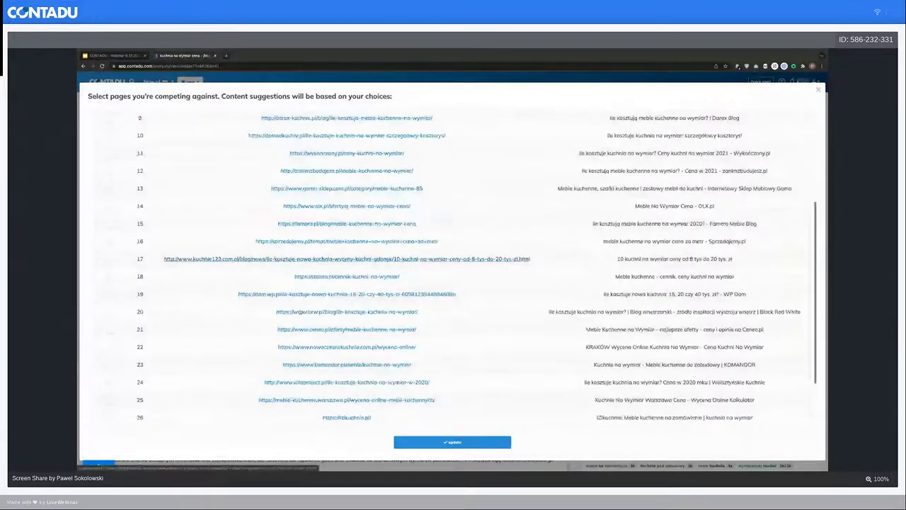
scroll(111, 409, up, 3)
click(461, 442)
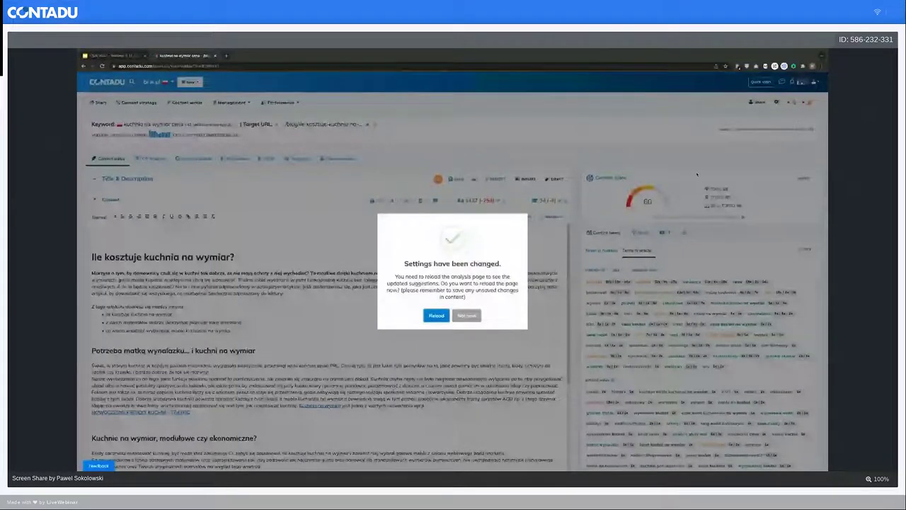
click(436, 315)
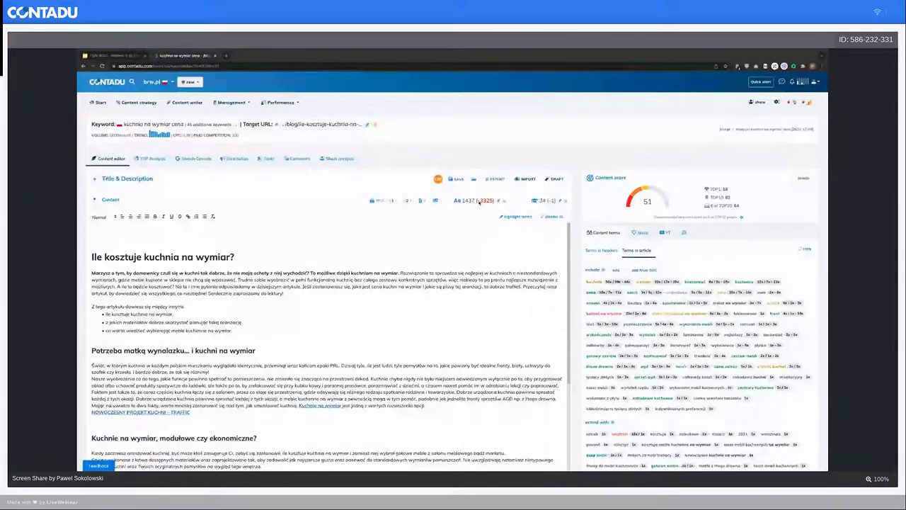
- Check the recommended article length, reopen and close the competitor page selection, and look over the refreshed article terms
drag(479, 202, 492, 203)
click(487, 201)
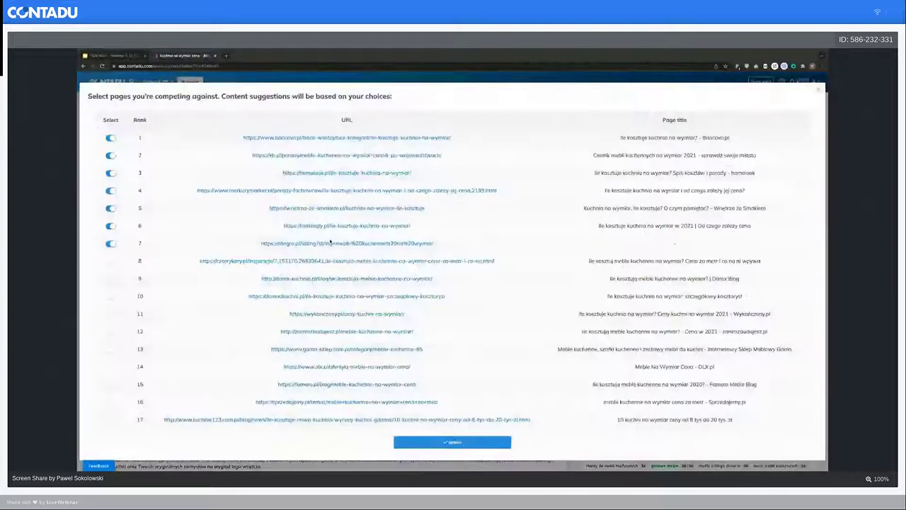
click(818, 90)
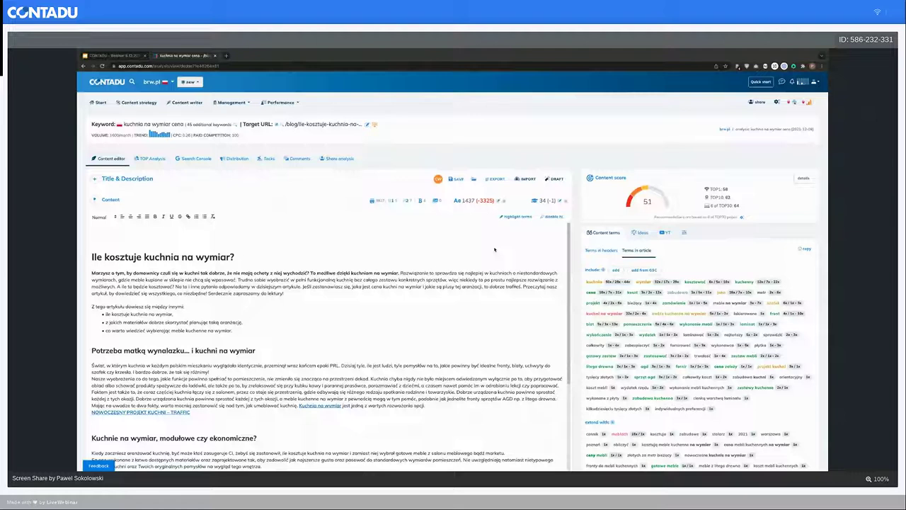
scroll(655, 305, down, 1)
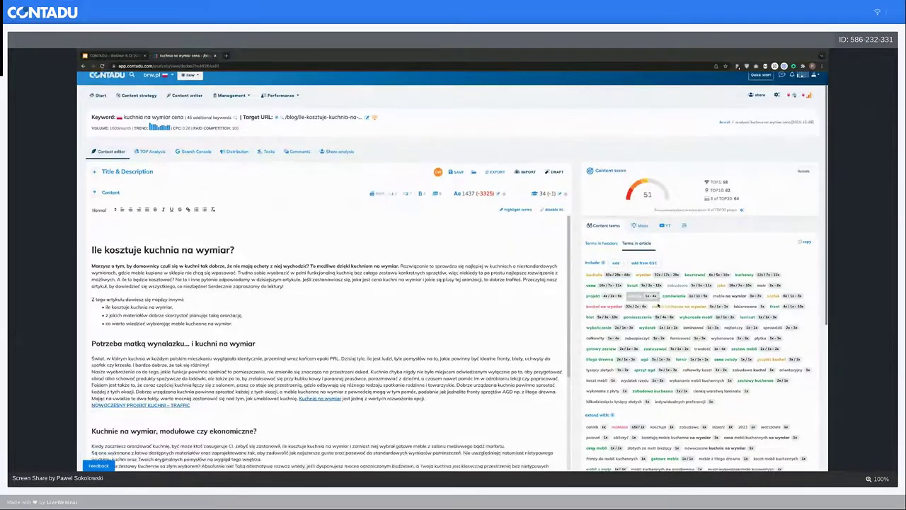
scroll(658, 304, down, 3)
scroll(658, 304, up, 3)
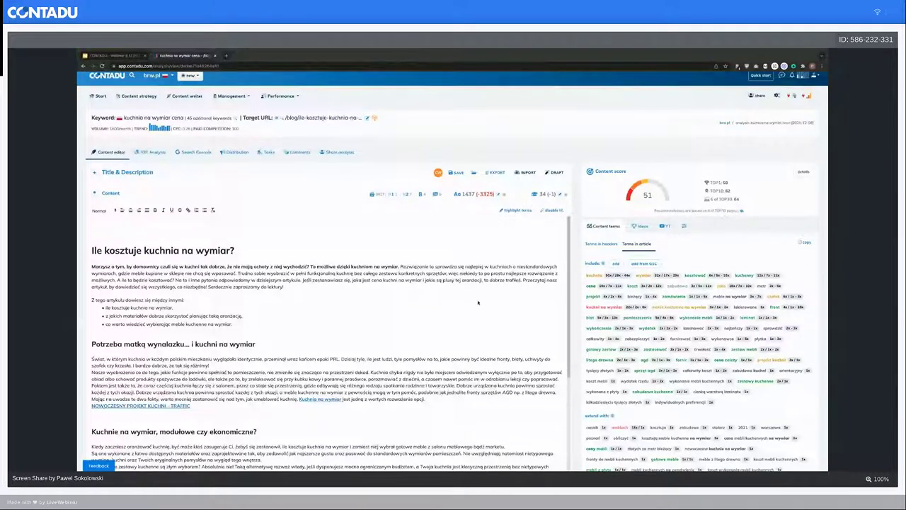
- Look over the start of the article, and review its title and description with their suggested terms before collapsing them
scroll(478, 302, down, 1)
scroll(478, 302, down, 1)
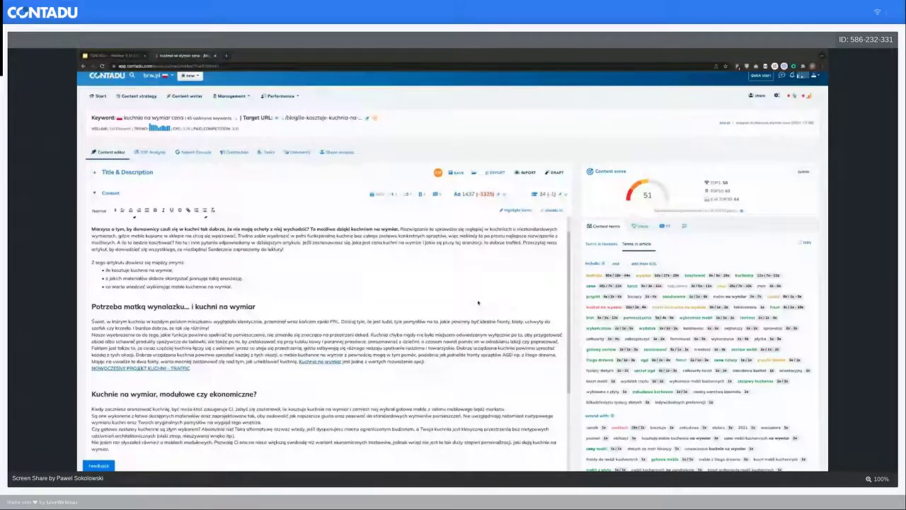
scroll(478, 302, up, 1)
click(125, 172)
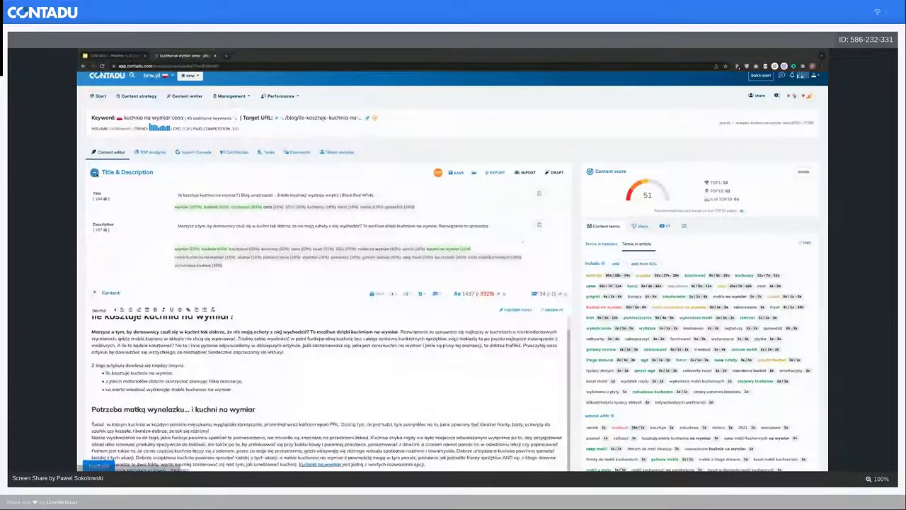
click(94, 172)
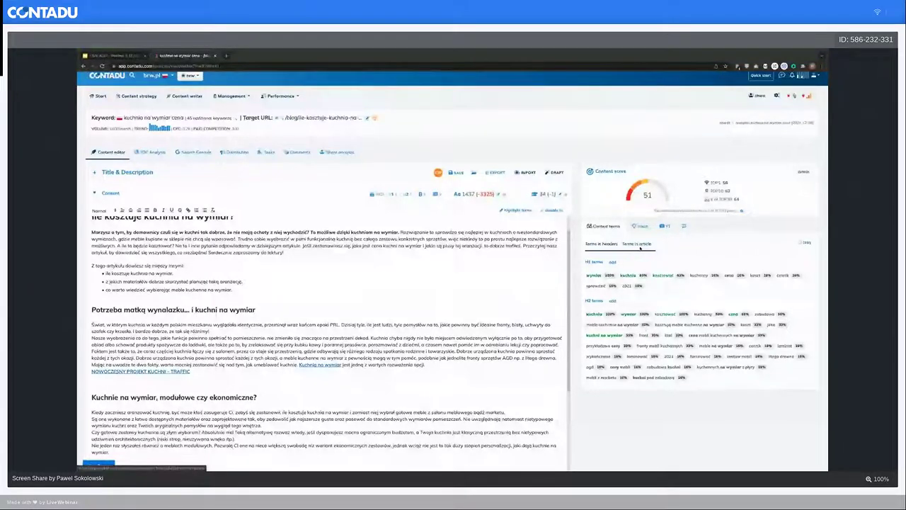
- Go back to the terms for the article body and examine the suggestions to include and to extend with
click(639, 245)
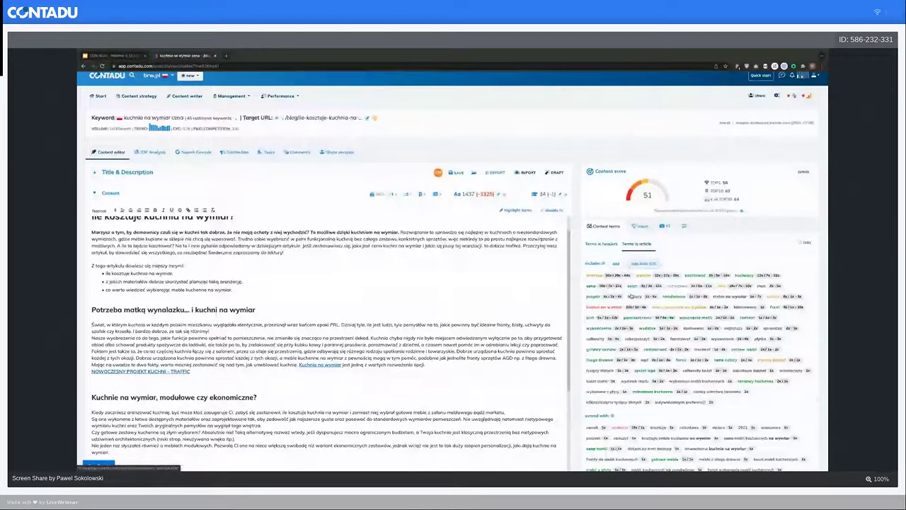
scroll(630, 296, down, 1)
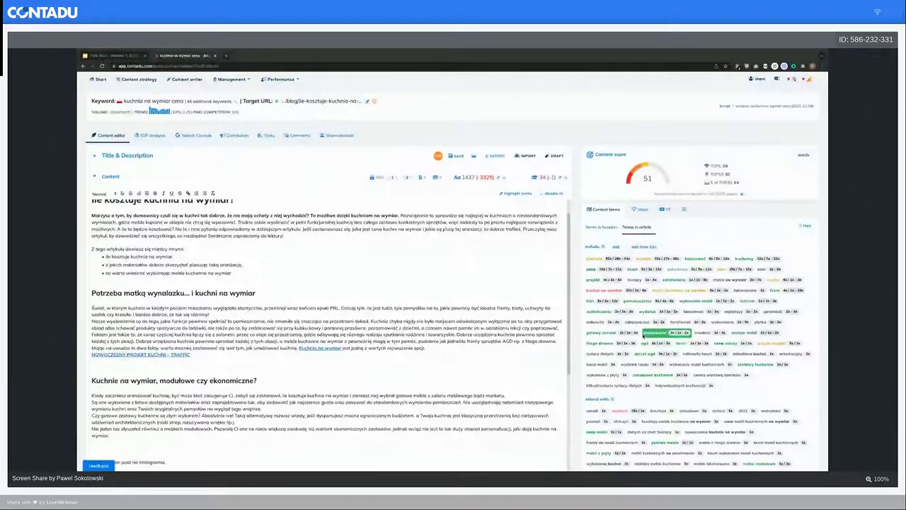
scroll(668, 333, down, 1)
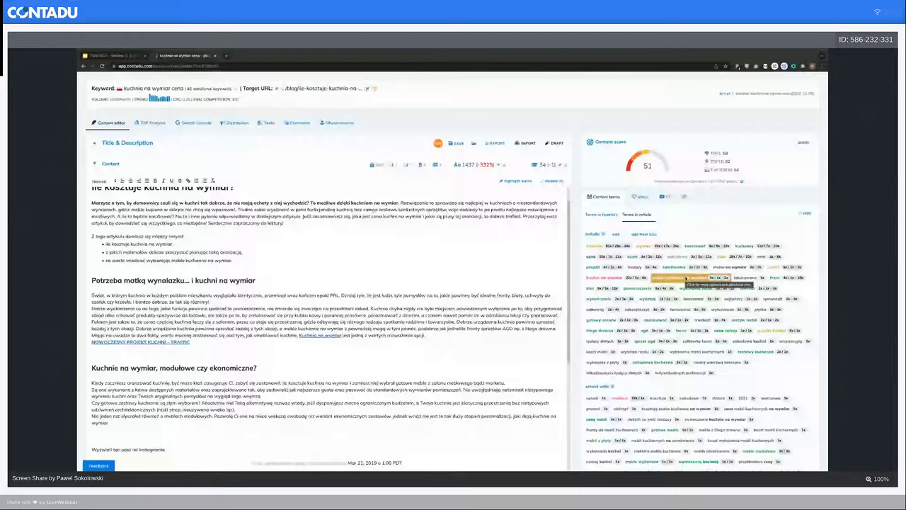
scroll(685, 279, down, 1)
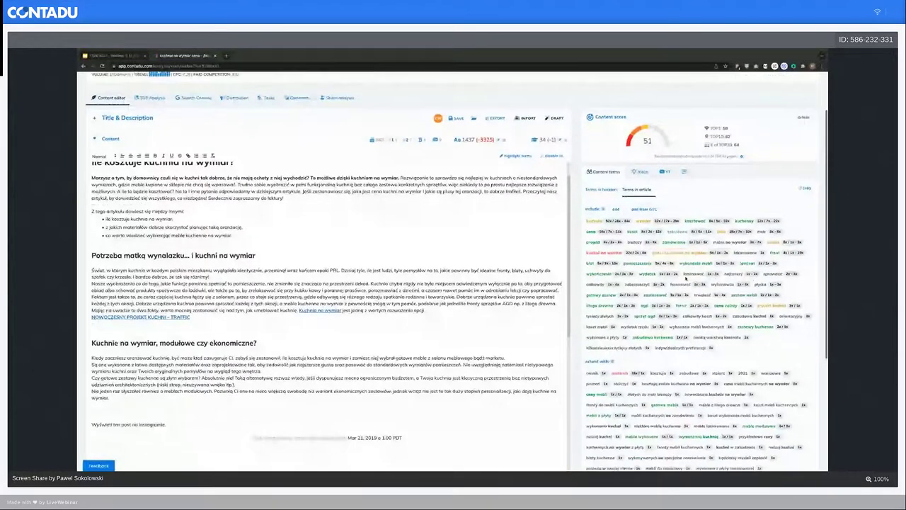
scroll(685, 278, down, 5)
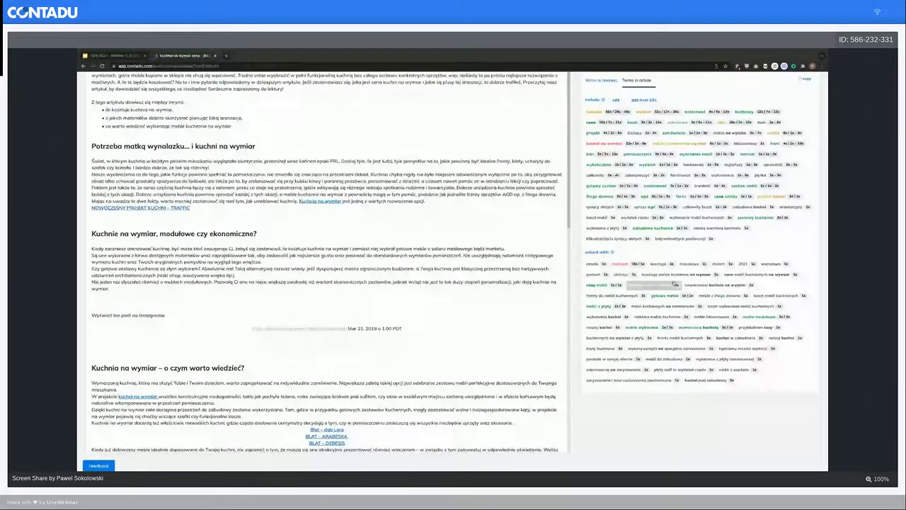
scroll(676, 284, up, 1)
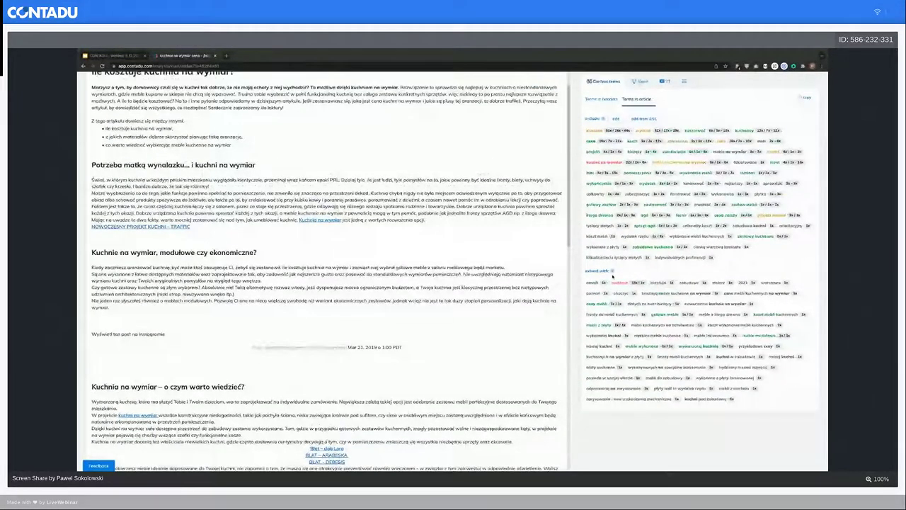
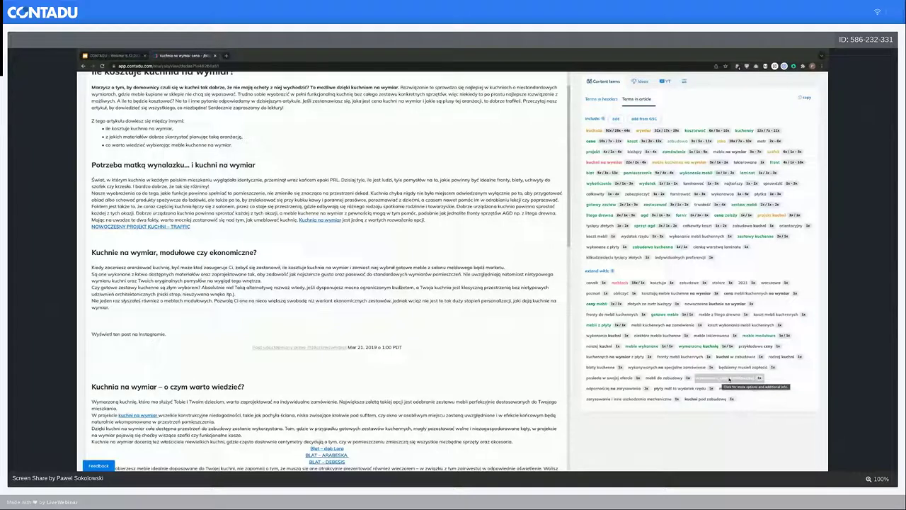
- View the competitors' usage context for the term "wykonane z płyty laminowanej" and close it
click(738, 378)
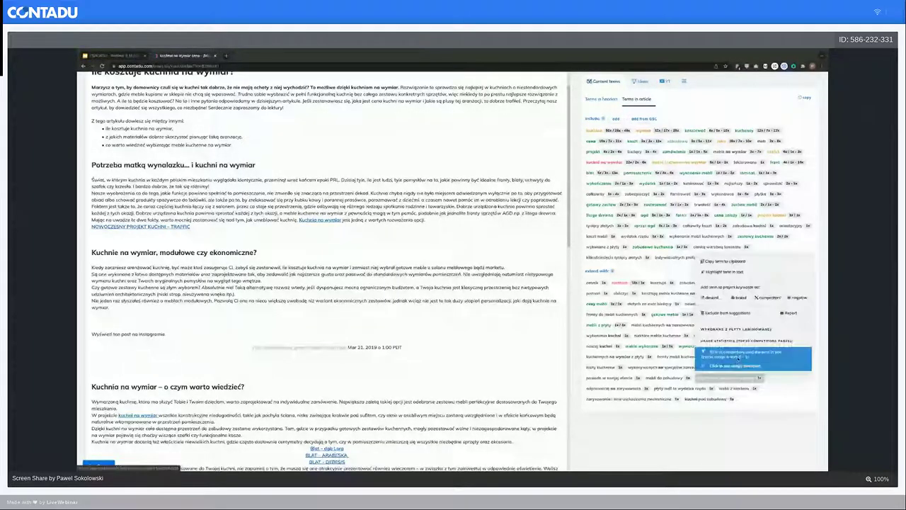
click(740, 354)
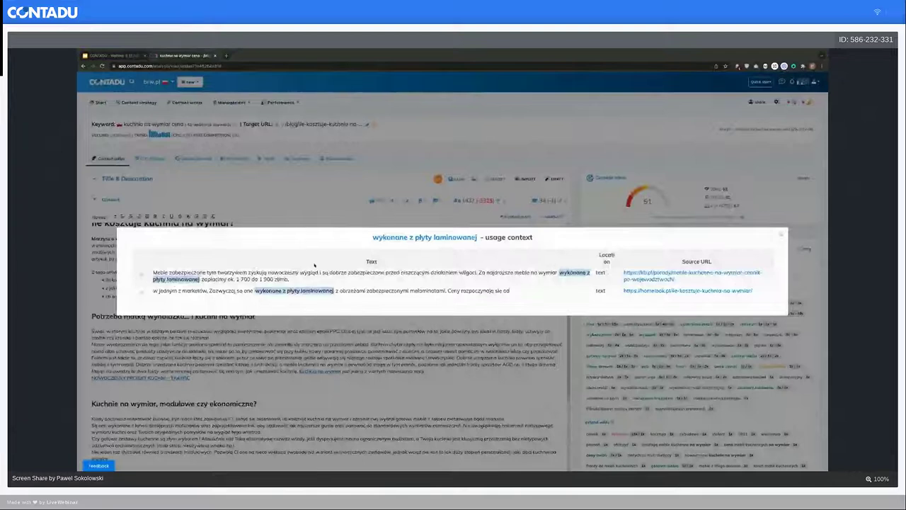
click(780, 235)
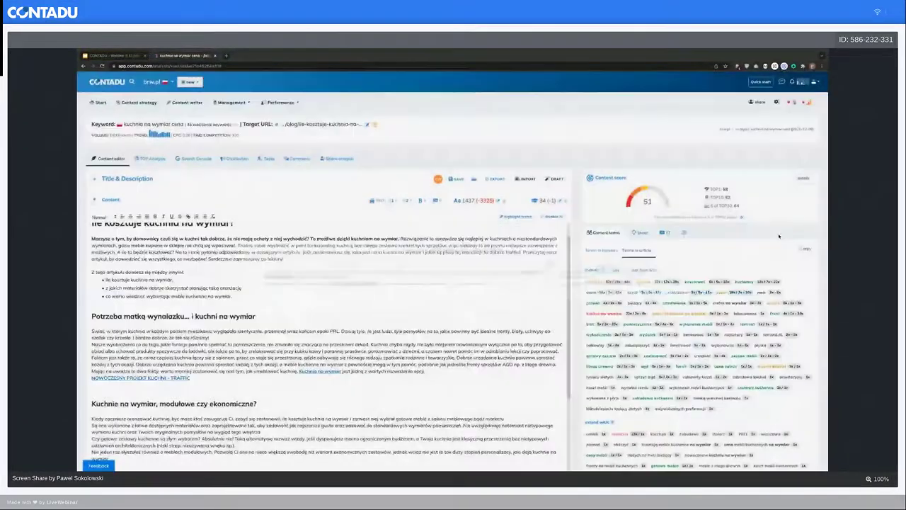
- Highlight all suggested terms in the article text and look over where they occur in its opening sections
scroll(779, 235, down, 3)
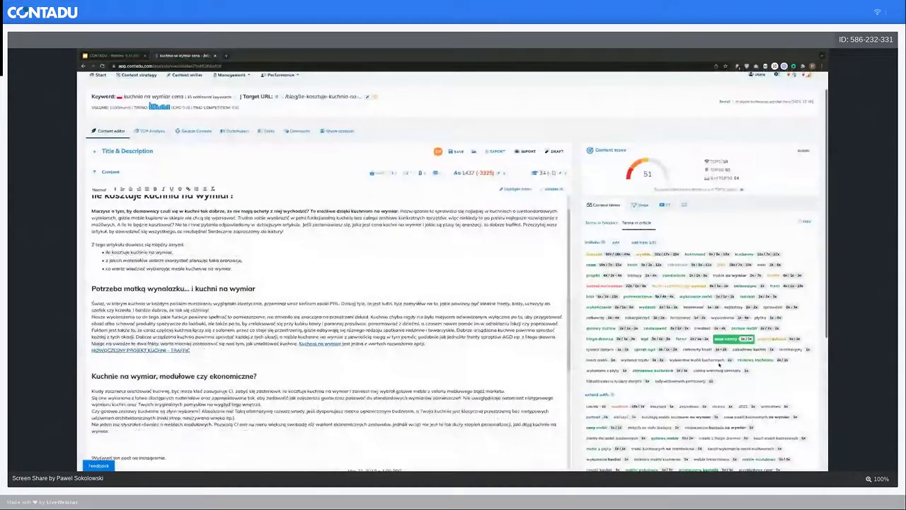
scroll(719, 364, up, 3)
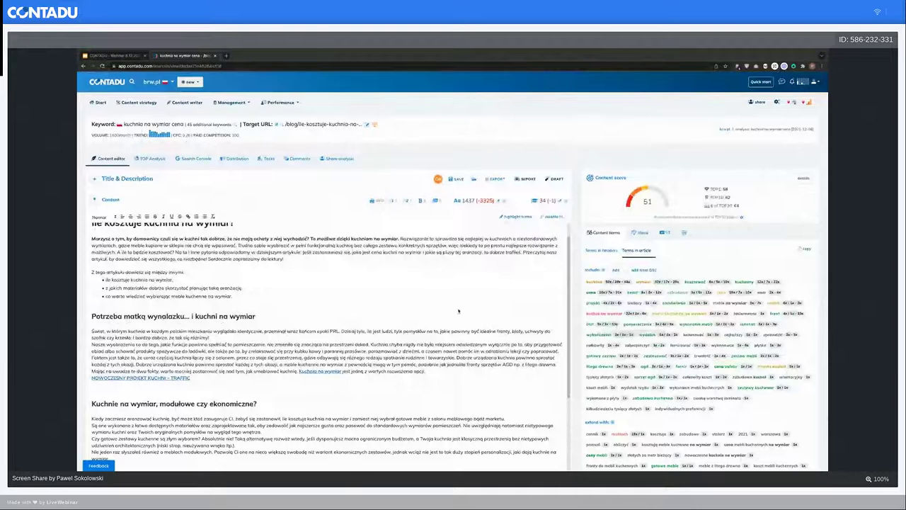
click(522, 215)
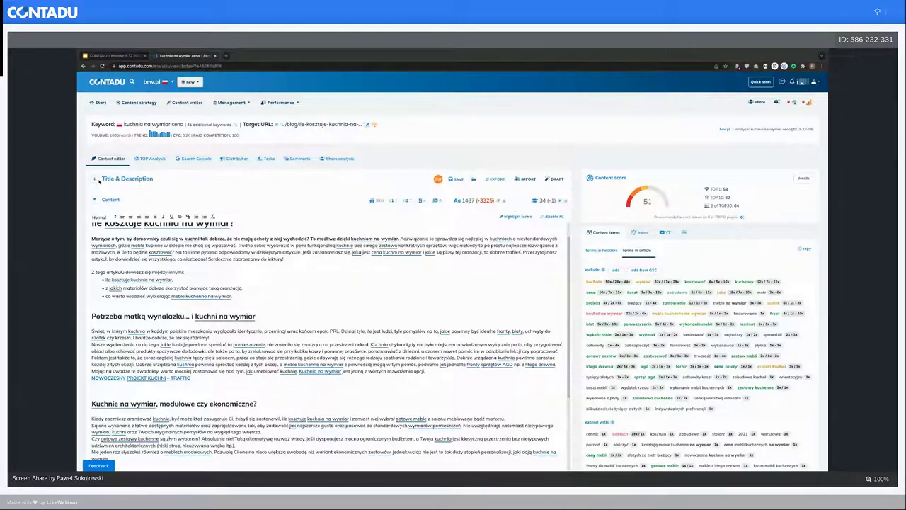
scroll(422, 283, down, 1)
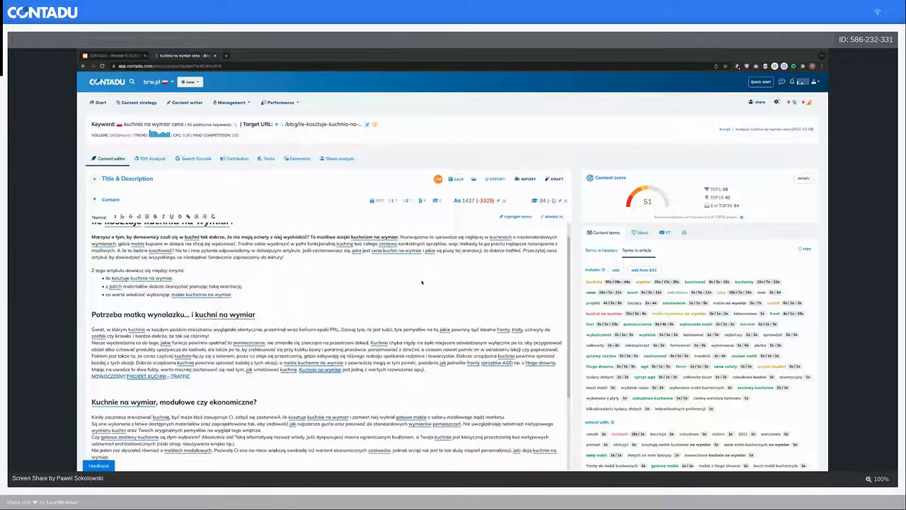
scroll(422, 283, down, 3)
- Check the suggested header terms, and return to the article terms to review those to include and extend with
click(601, 250)
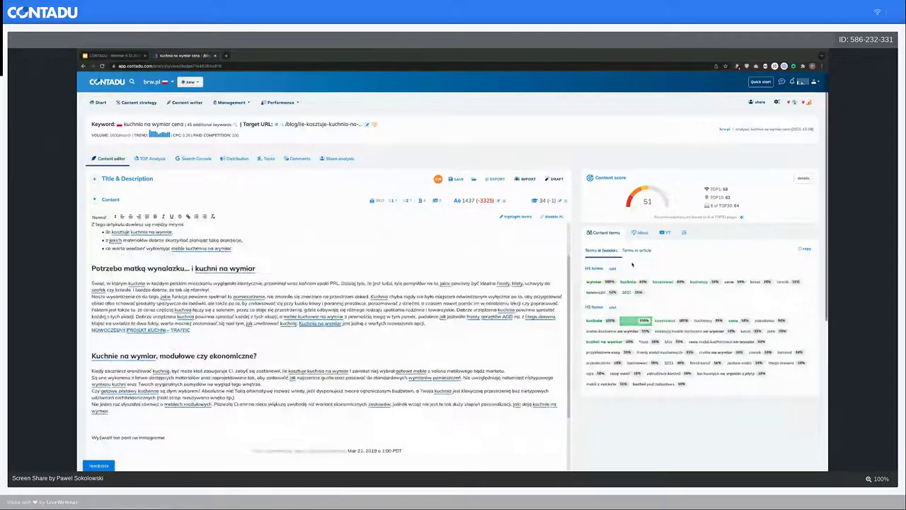
click(636, 250)
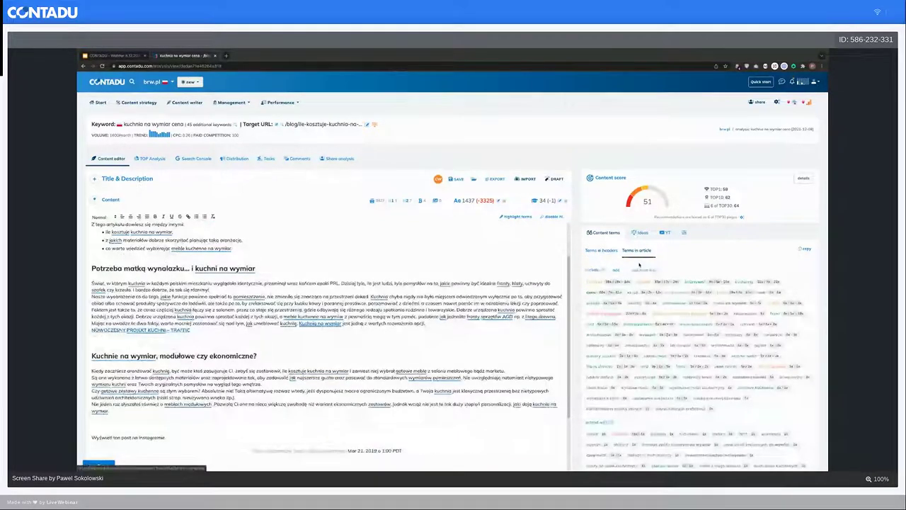
scroll(680, 323, down, 3)
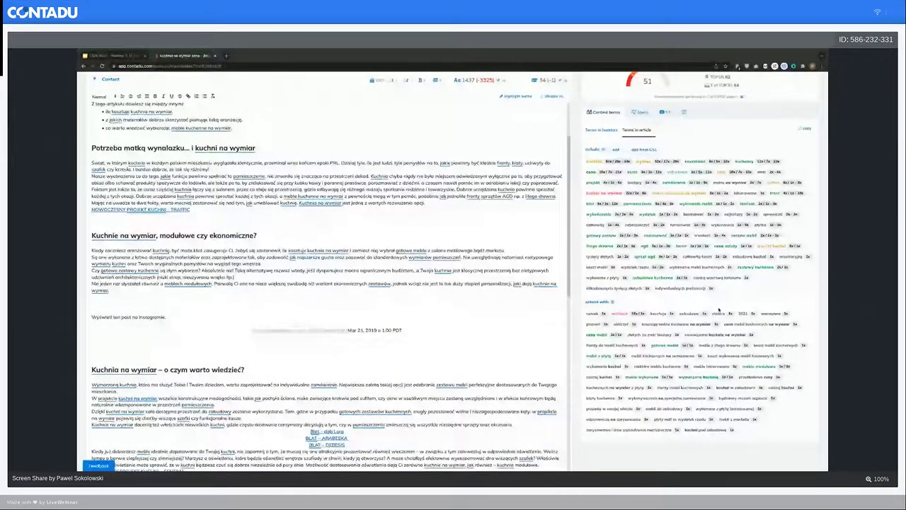
scroll(718, 309, up, 2)
click(683, 263)
click(598, 241)
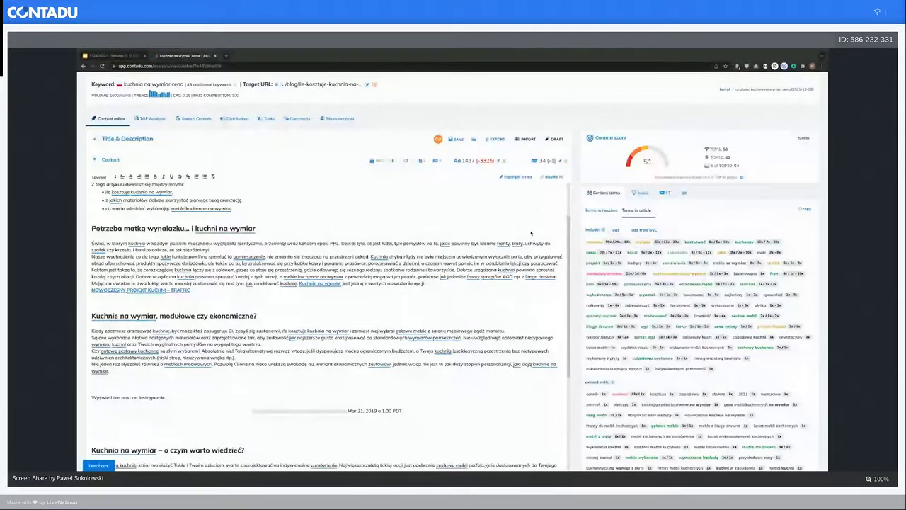
- Replace the general highlighting with that of the single term "kuchni na wymiar" and examine its occurrences throughout the article
click(552, 176)
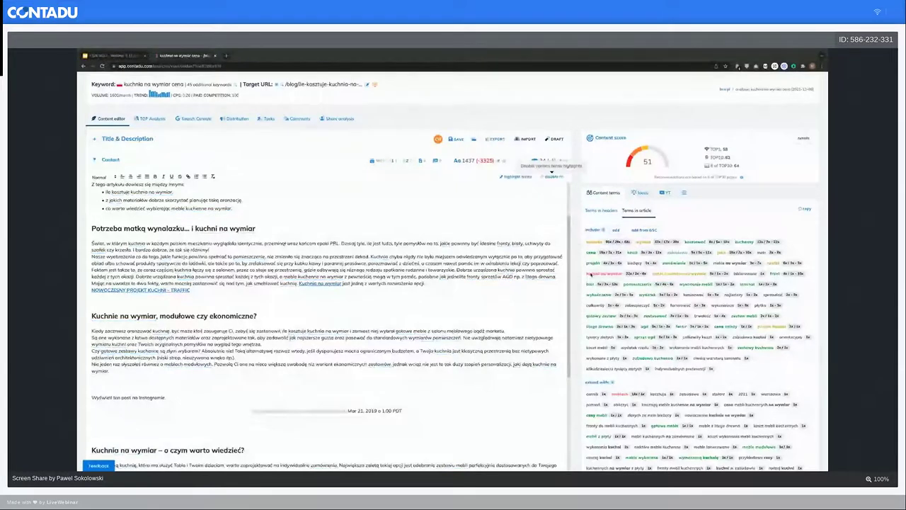
mouse_move(592, 275)
click(613, 297)
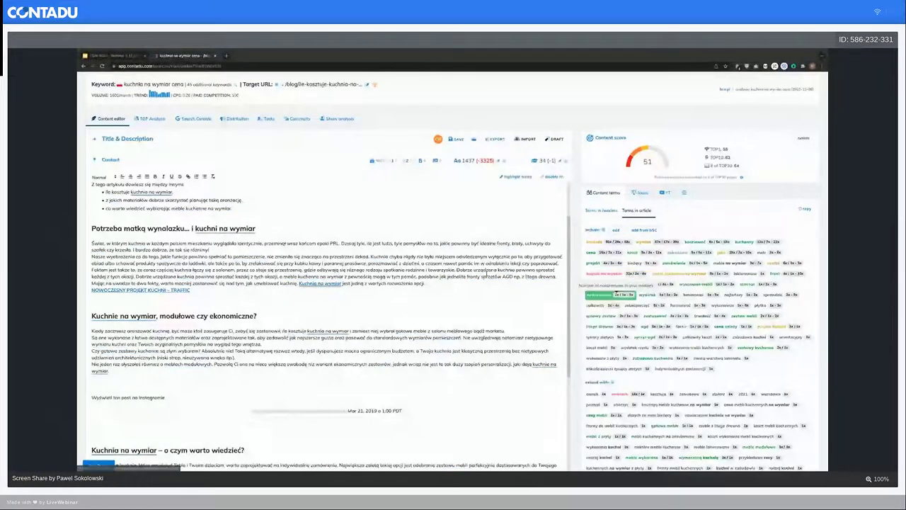
scroll(337, 240, down, 2)
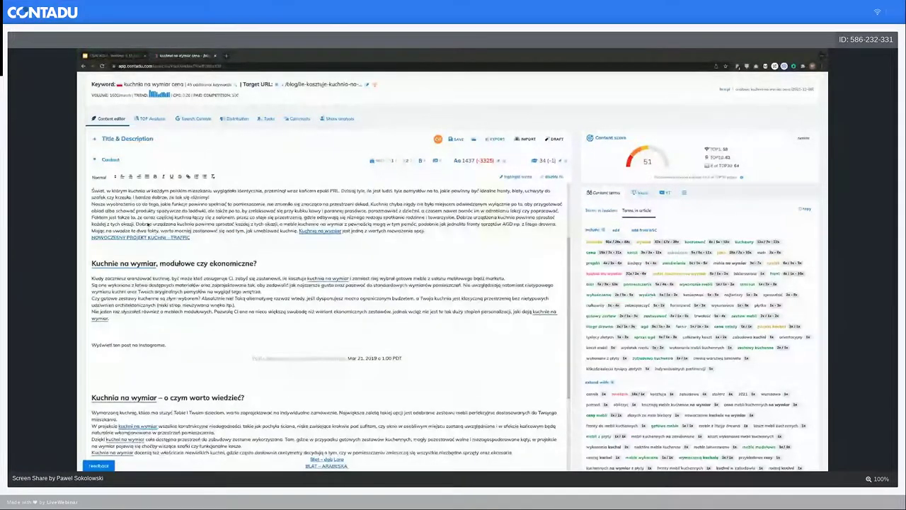
scroll(191, 315, down, 2)
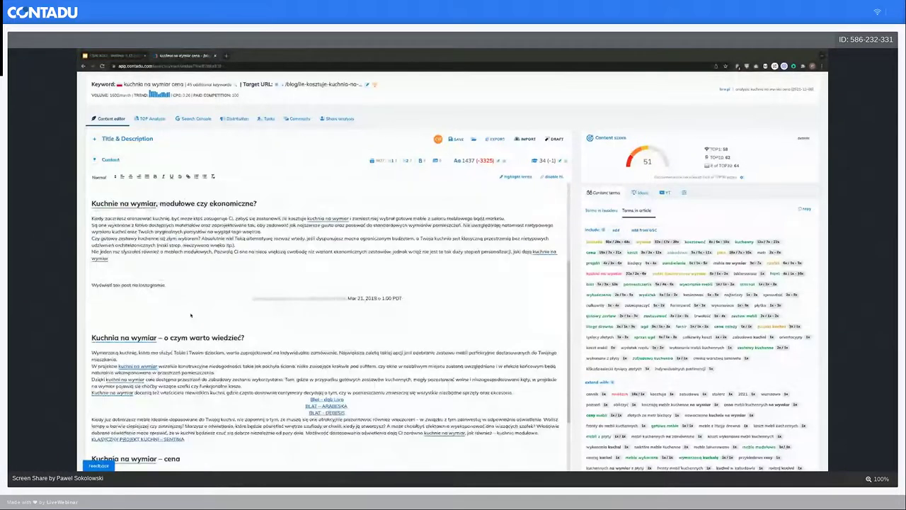
scroll(190, 315, down, 6)
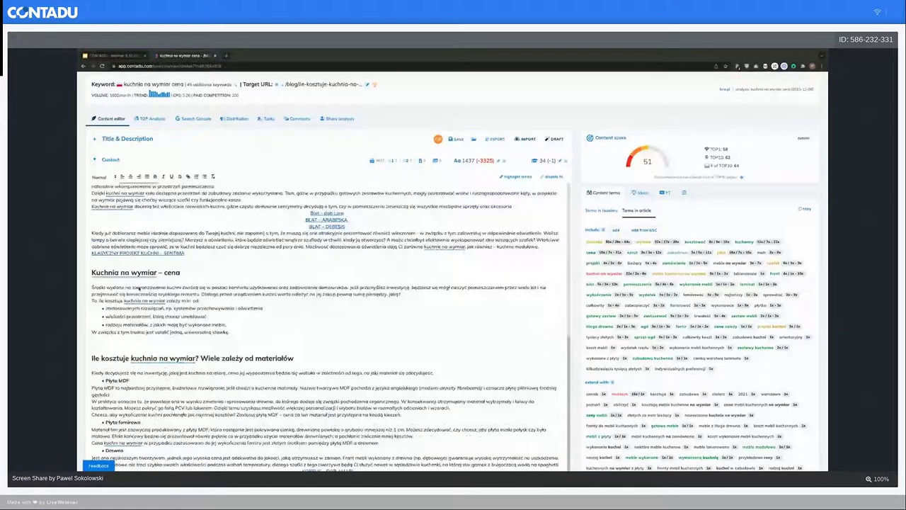
scroll(246, 367, up, 1)
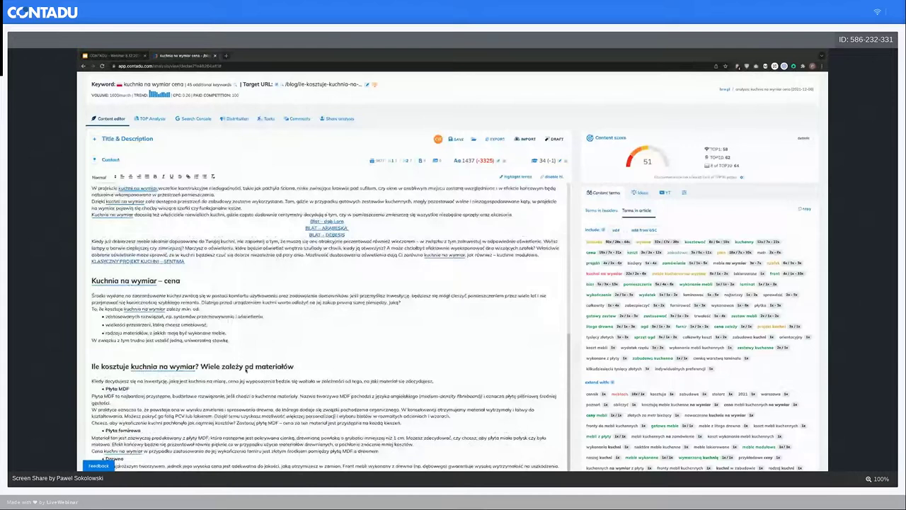
scroll(247, 367, up, 10)
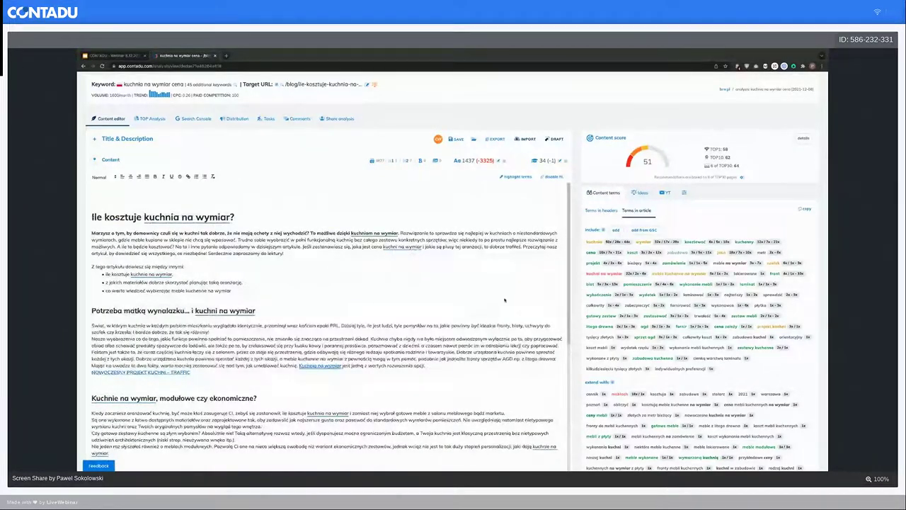
scroll(505, 300, up, 1)
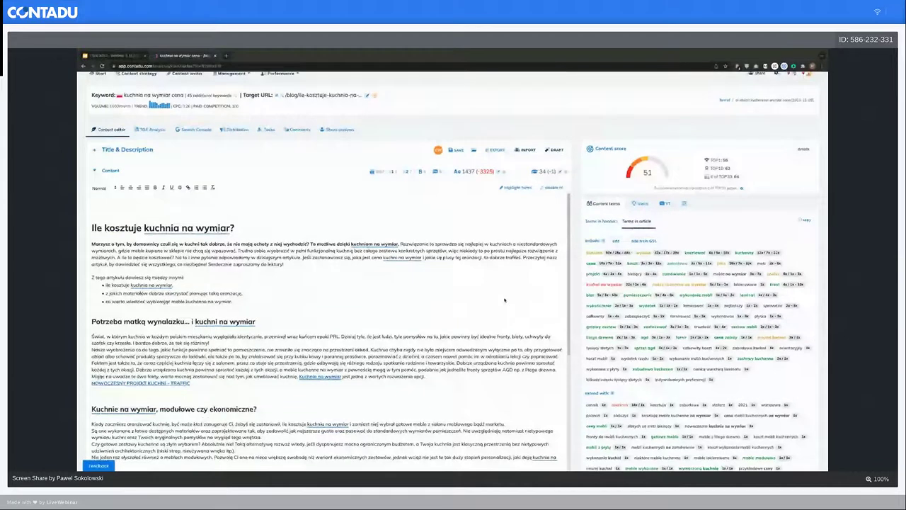
key(ctrl+a)
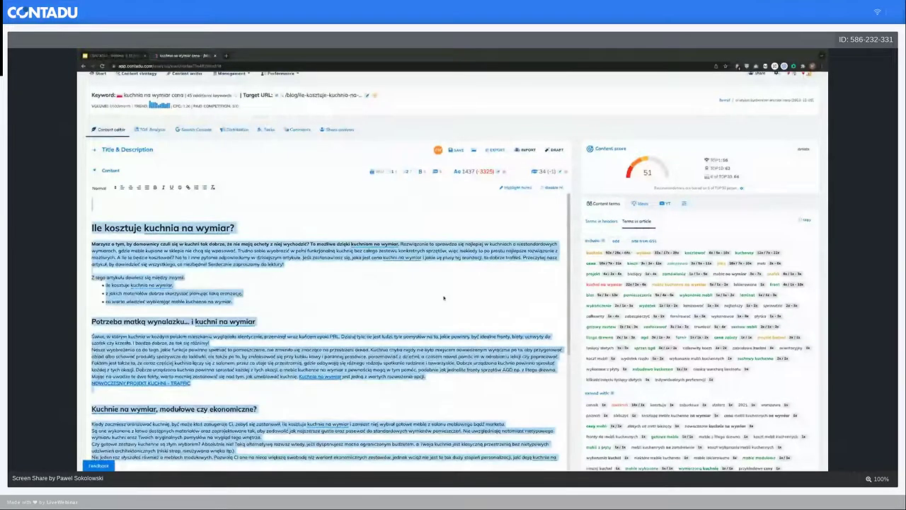
click(460, 216)
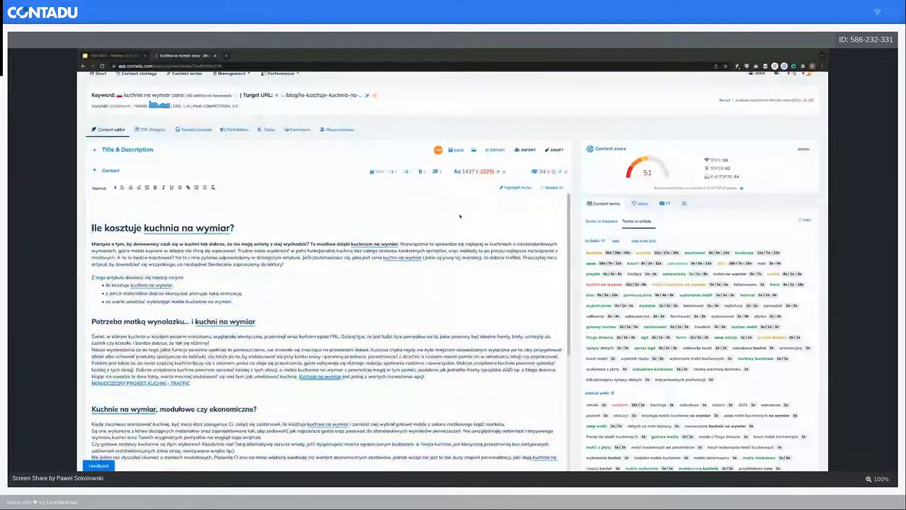
click(480, 215)
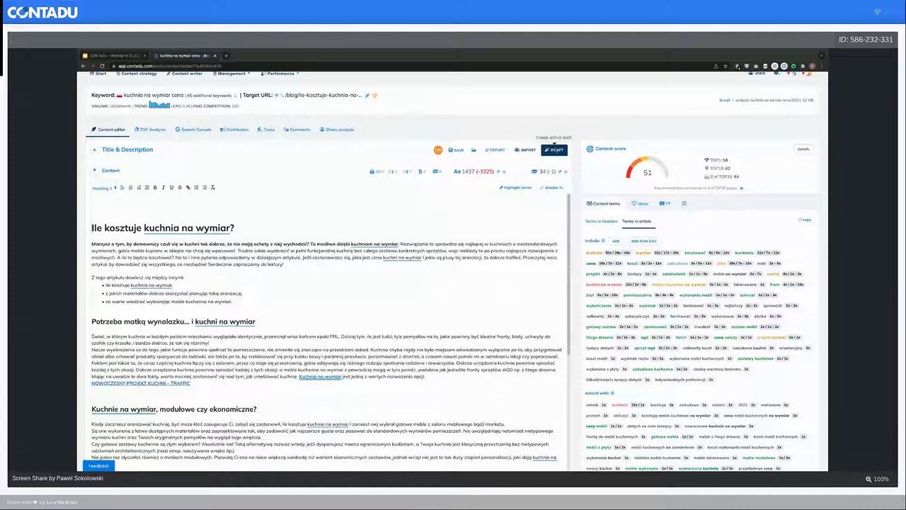
- Start an article draft and add the sections "Ile kosztują meble kuchenne na wymiar?" and "Ile zapłacimy za szklane fronty mebli kuchennych na wymiar?"
click(556, 150)
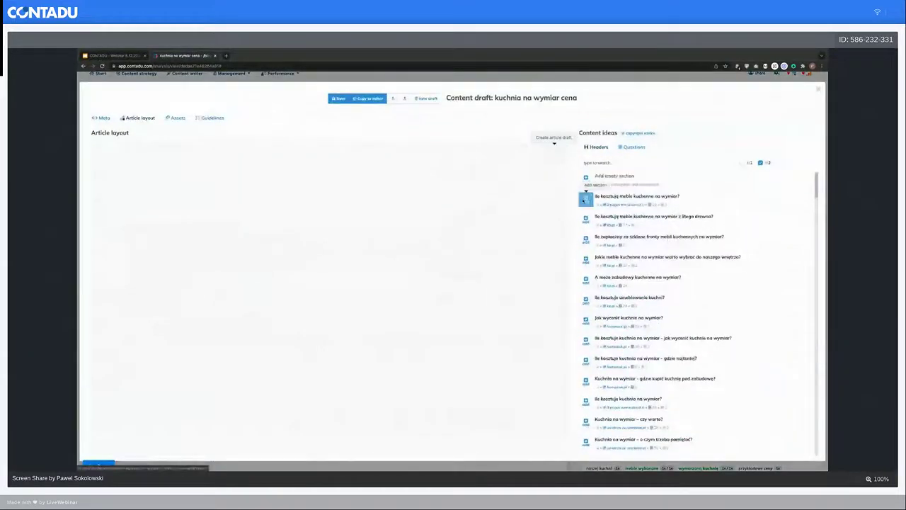
click(586, 198)
scroll(586, 202, down, 1)
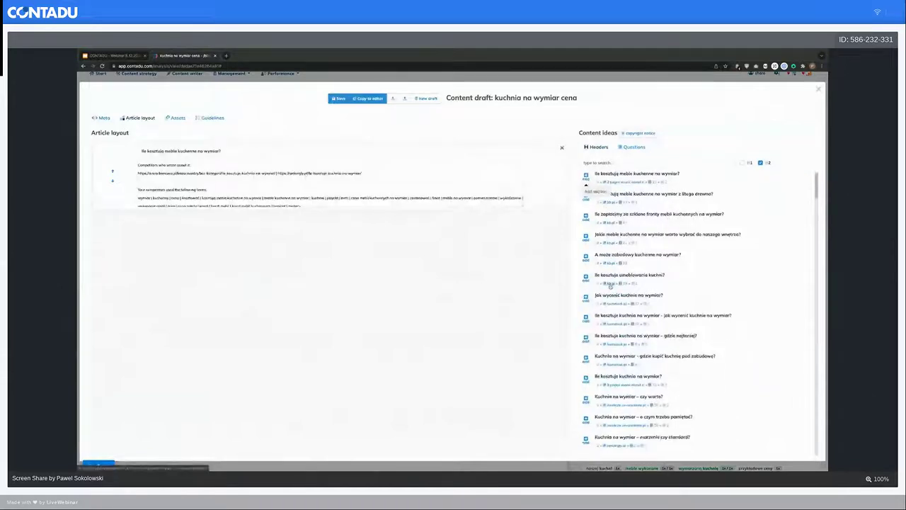
click(585, 216)
scroll(603, 262, down, 1)
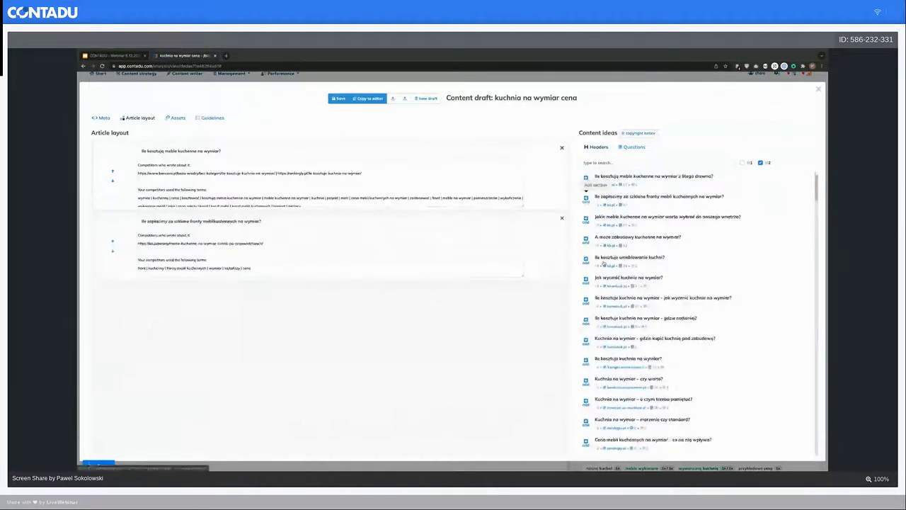
- Add the sections "Jak wycenić kuchnie na wymiar?", "Kuchnia na wymiar – czy warto?" and "Materia korpusw - jaki mamy do wyboru?" to the draft layout
scroll(603, 262, down, 1)
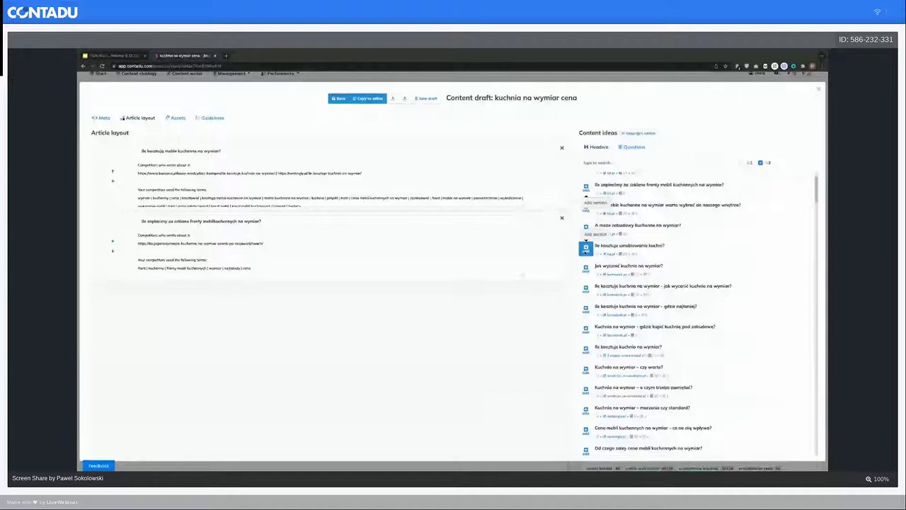
click(585, 268)
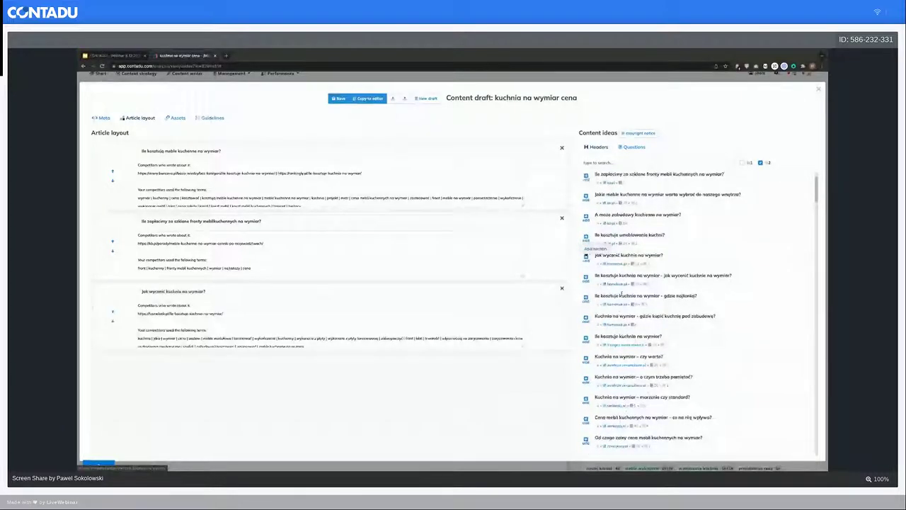
scroll(622, 293, down, 3)
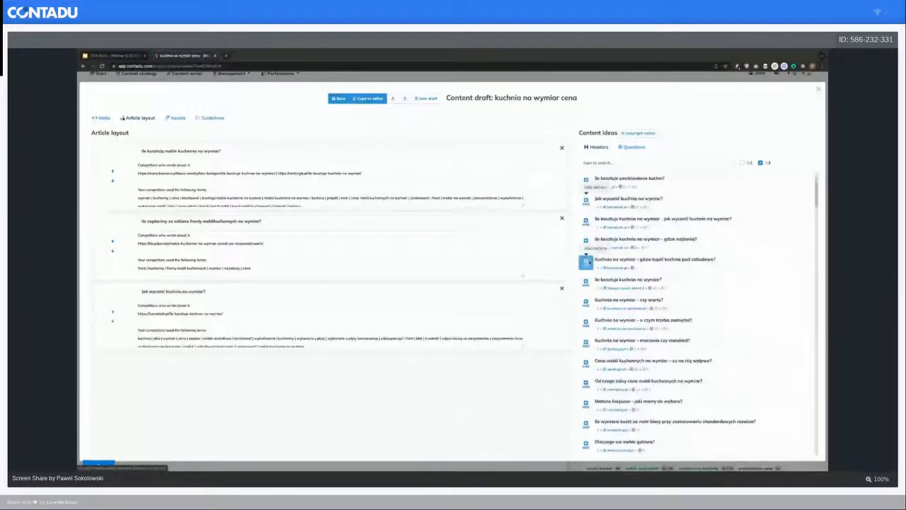
click(585, 300)
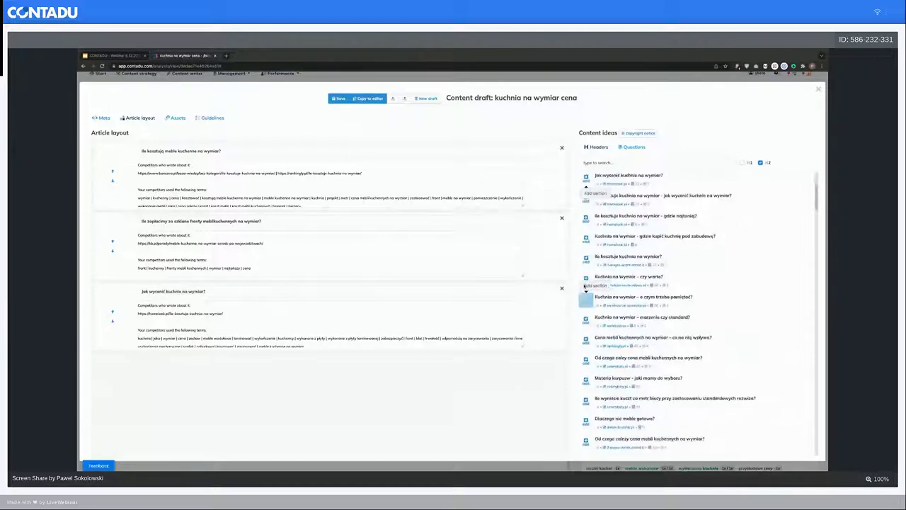
scroll(586, 269, down, 1)
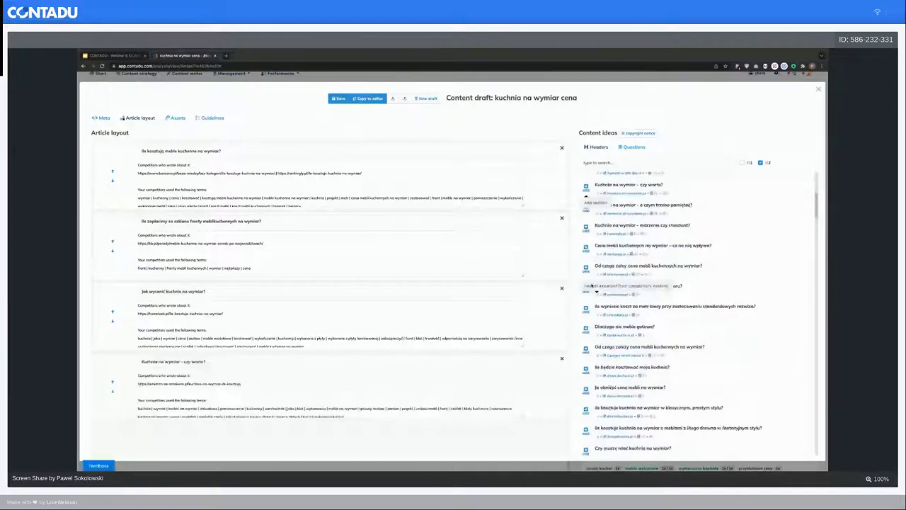
click(586, 287)
scroll(586, 284, down, 2)
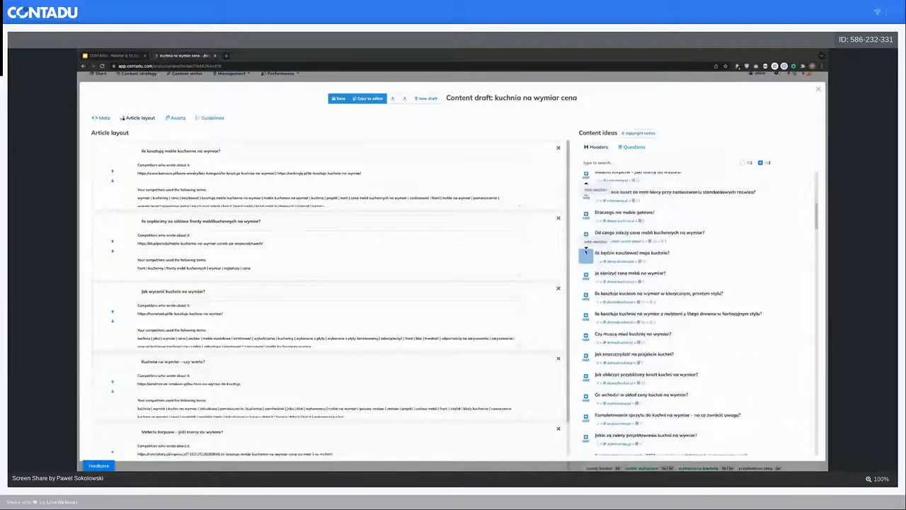
- Look through the remaining competitor header ideas and copy the draft's article layout into the content editor
scroll(586, 281, down, 2)
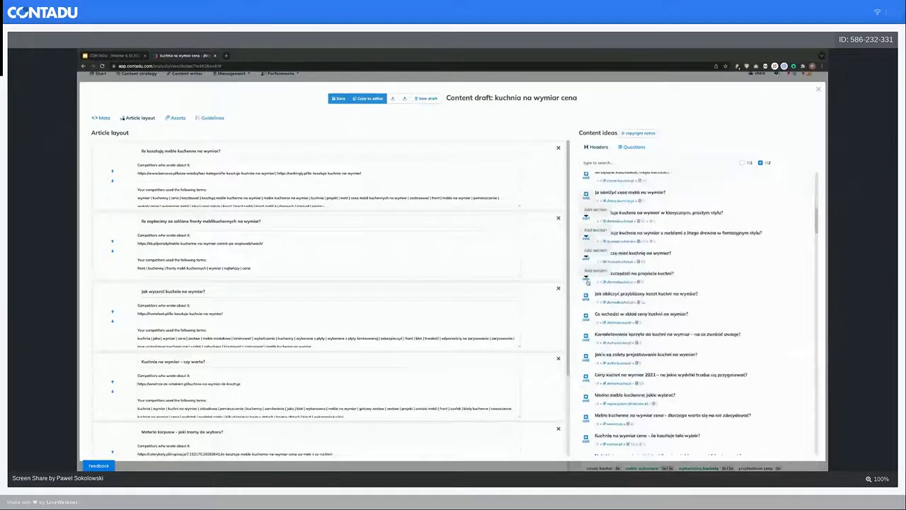
scroll(586, 281, down, 3)
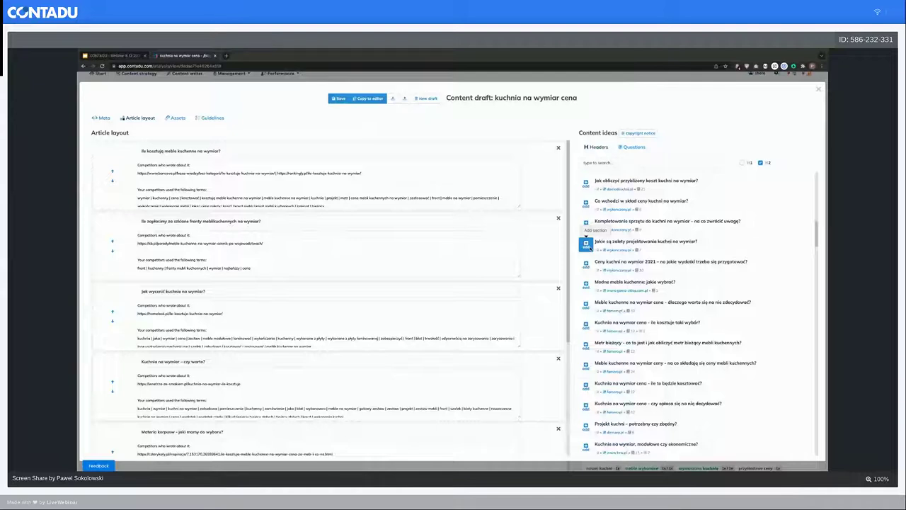
scroll(606, 309, down, 1)
scroll(606, 309, down, 8)
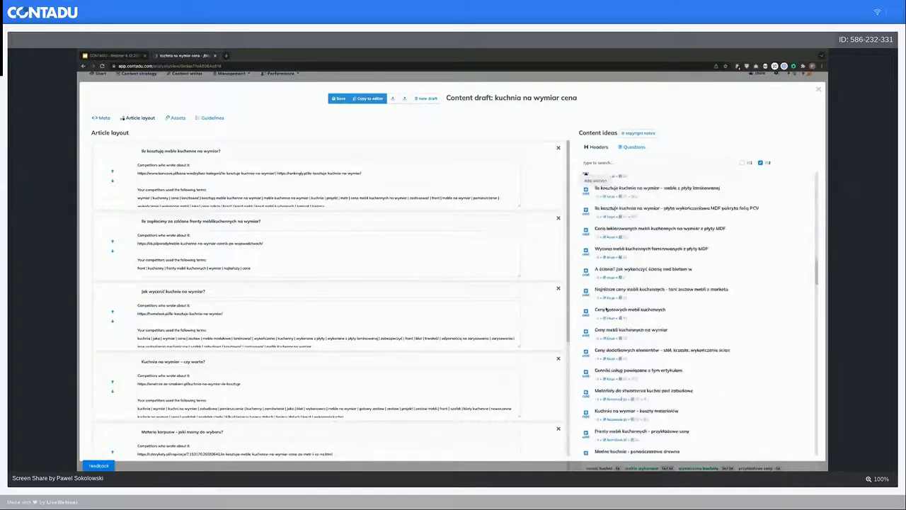
scroll(605, 309, down, 6)
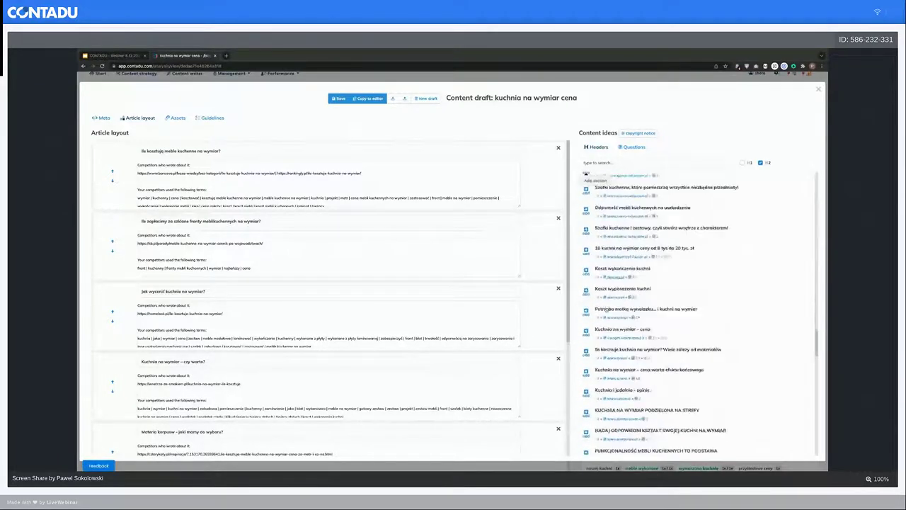
scroll(605, 309, down, 10)
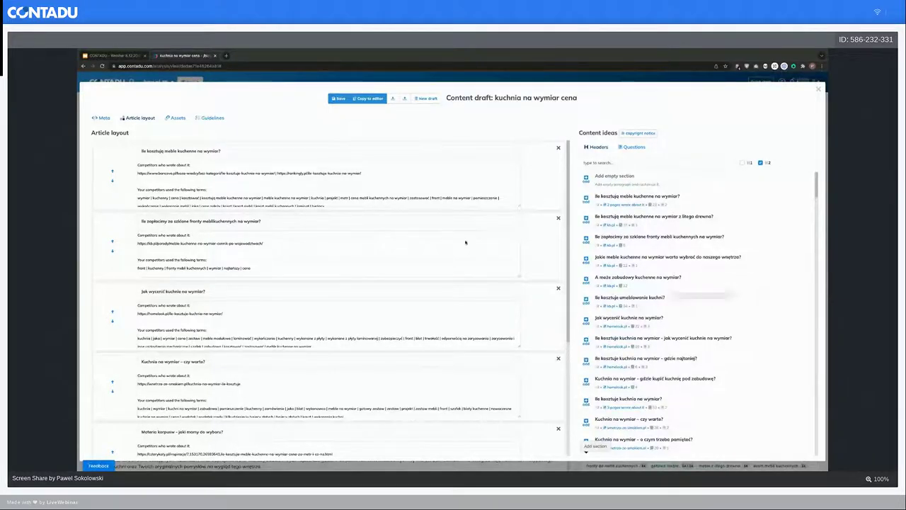
click(369, 97)
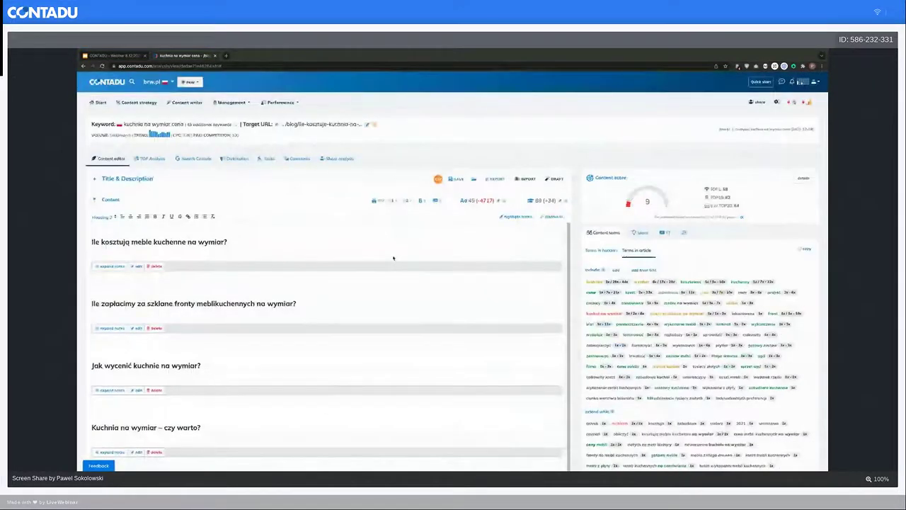
scroll(540, 162, down, 1)
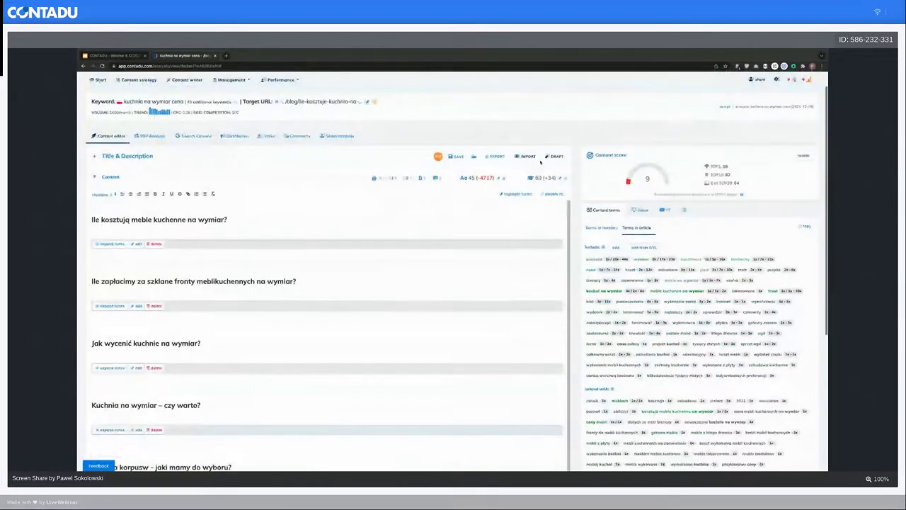
- Expand the notes under "Ile kosztują meble kuchenne na wymiar?" and read the competitor links, terms and questions
scroll(540, 162, down, 1)
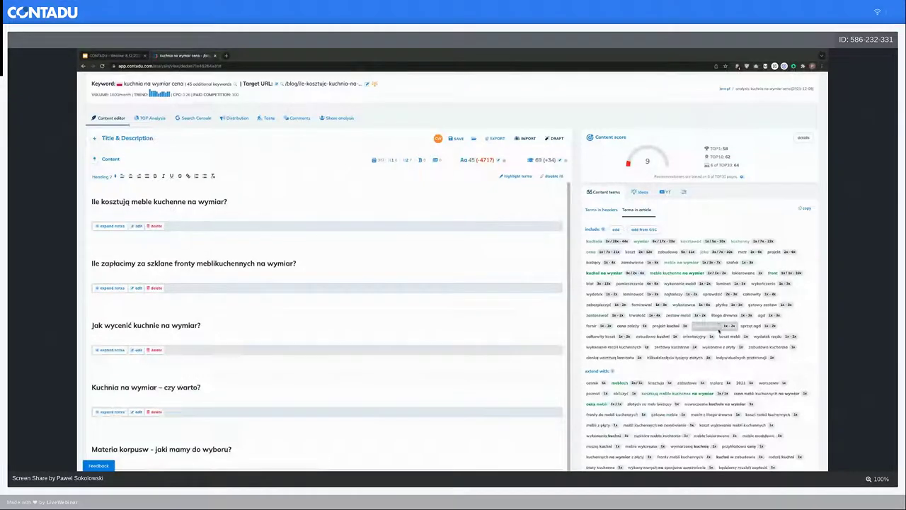
click(109, 226)
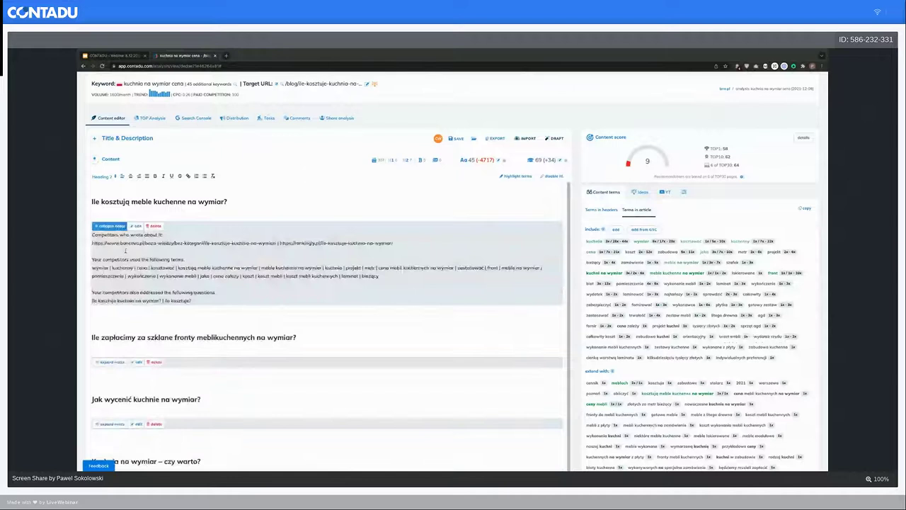
scroll(182, 285, down, 1)
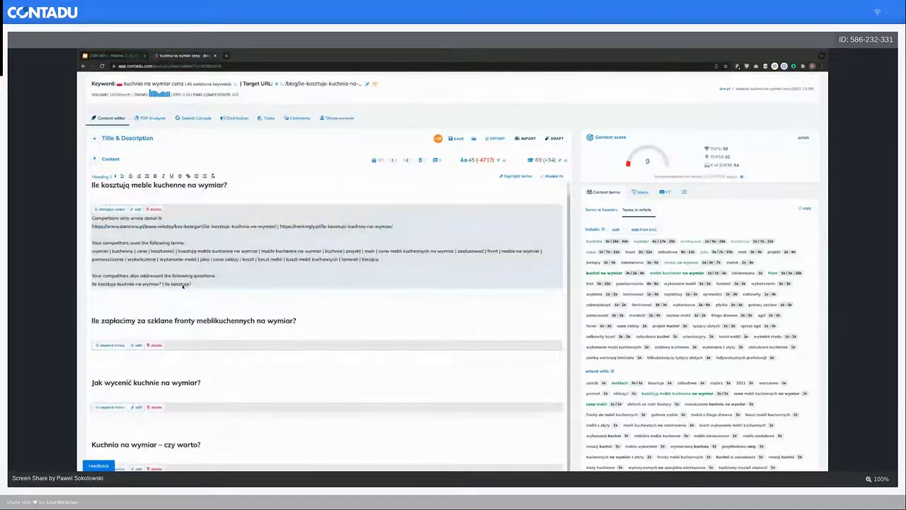
scroll(183, 286, up, 1)
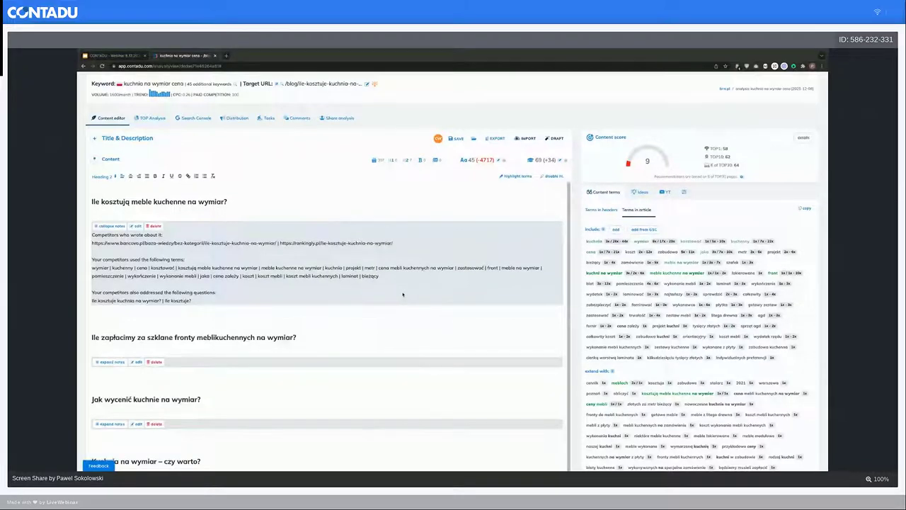
scroll(403, 295, down, 1)
scroll(410, 290, up, 1)
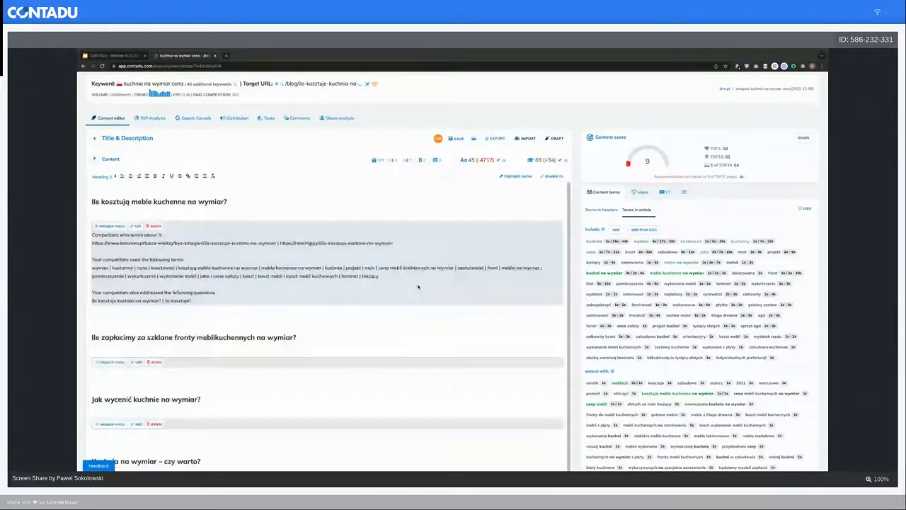
scroll(418, 286, up, 1)
scroll(616, 243, up, 1)
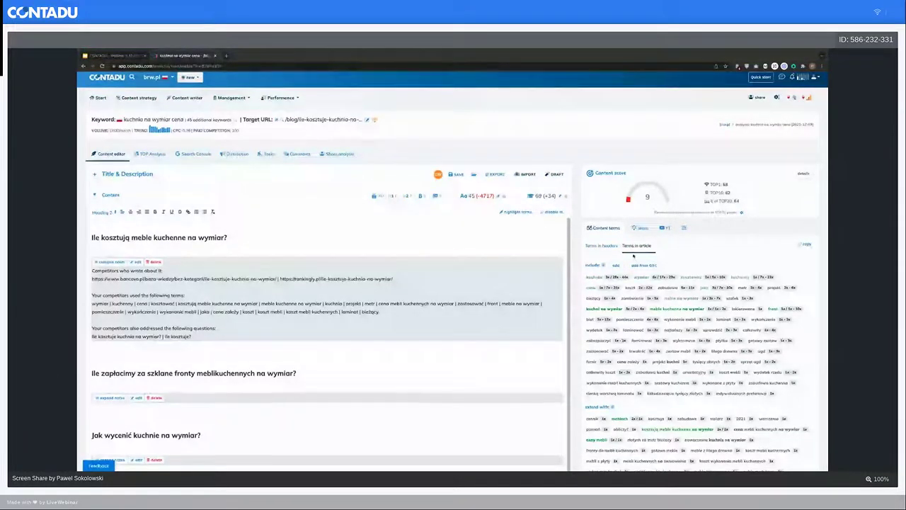
scroll(284, 335, down, 1)
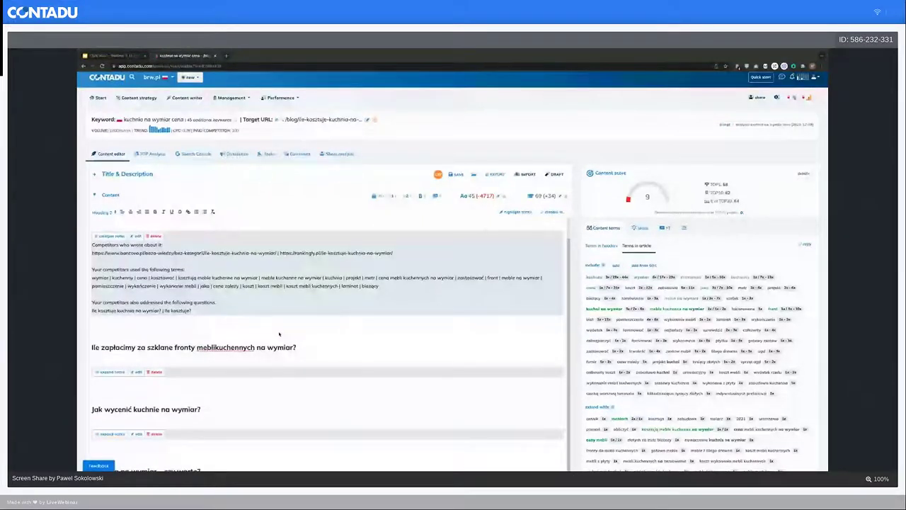
- Paste the existing brw.pl article text into the draft and check its coverage of the suggested article terms
key(ctrl+v)
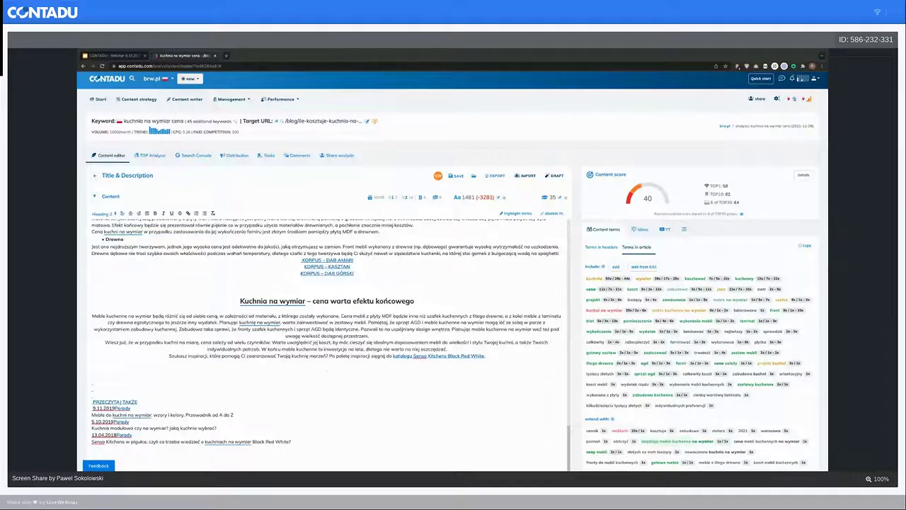
scroll(689, 429, down, 1)
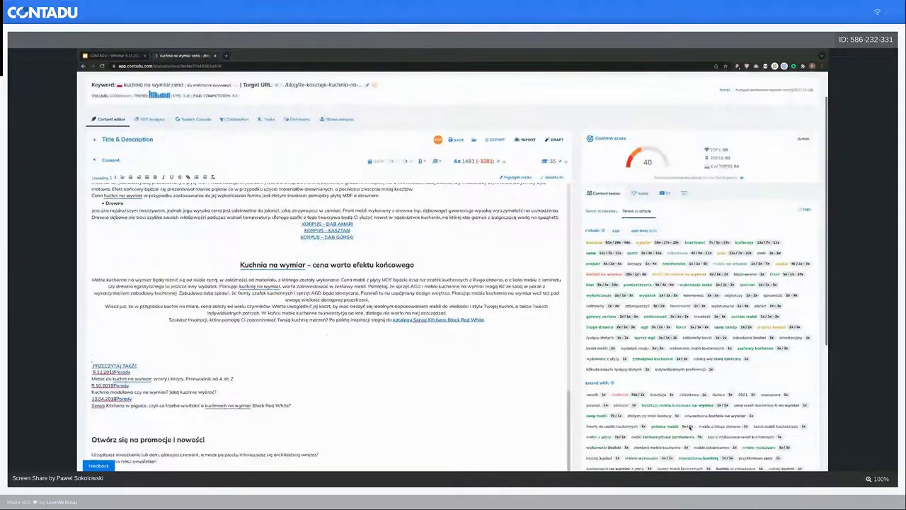
scroll(689, 428, down, 1)
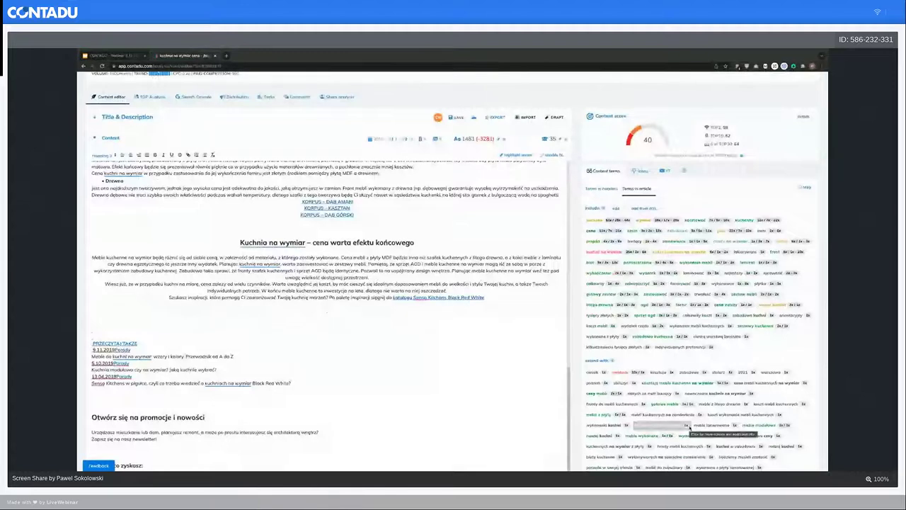
scroll(688, 425, down, 3)
scroll(685, 349, up, 4)
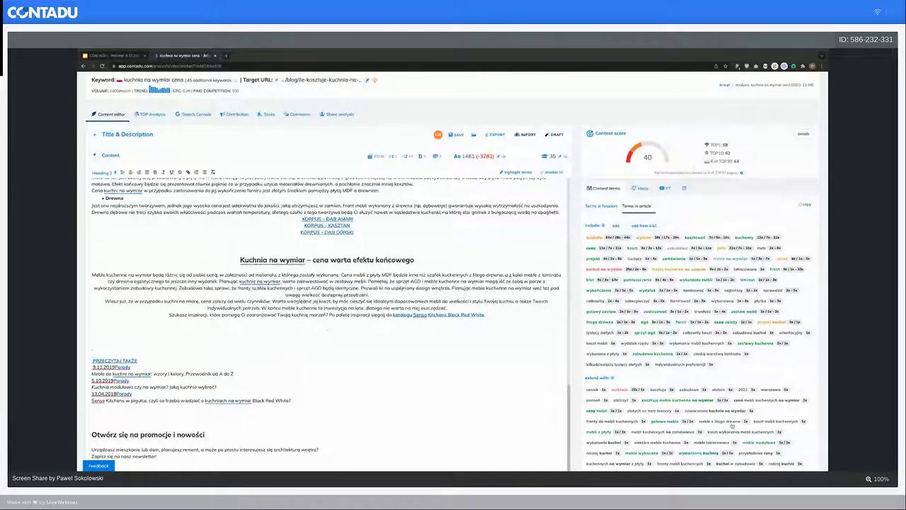
- Browse the list of questions to answer among the content ideas and collapse it again
click(643, 188)
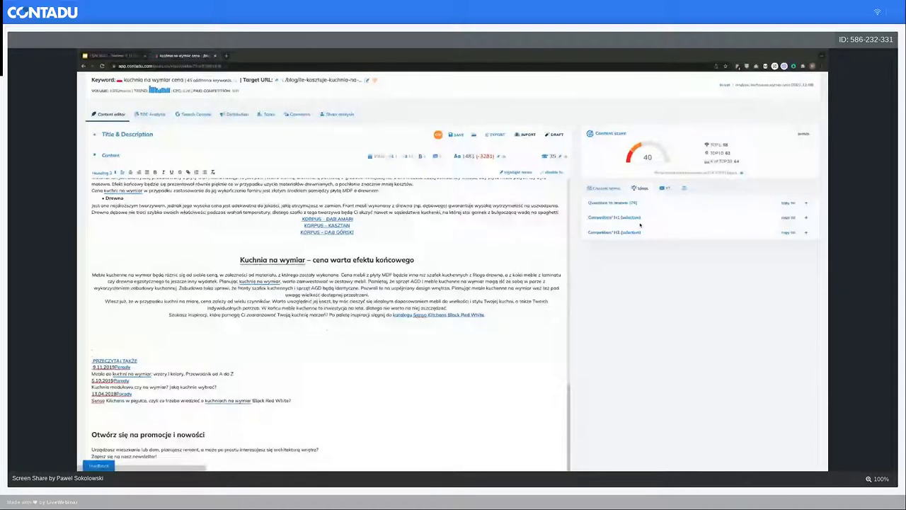
scroll(668, 298, down, 2)
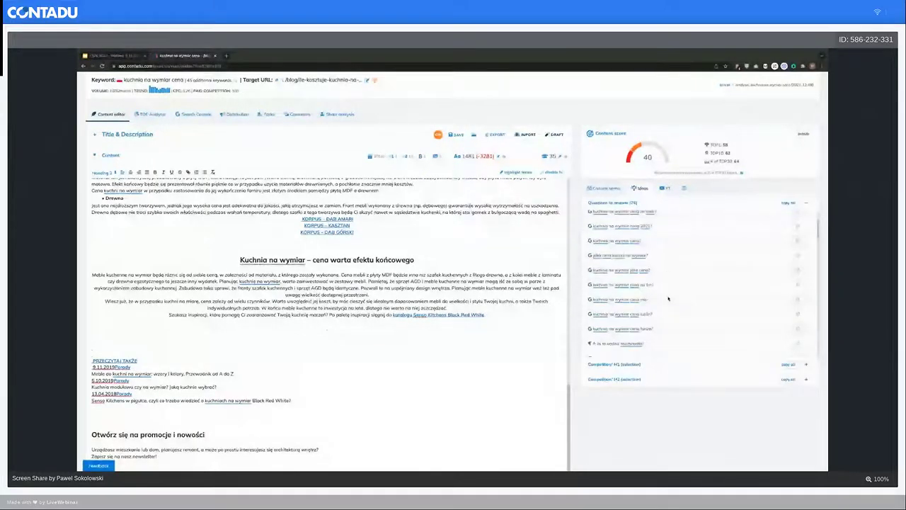
scroll(669, 298, down, 3)
scroll(668, 298, up, 5)
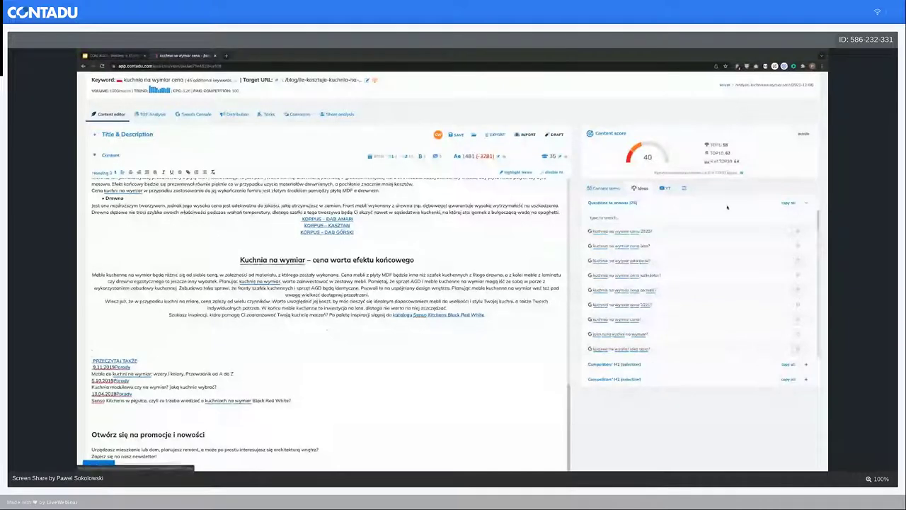
click(806, 203)
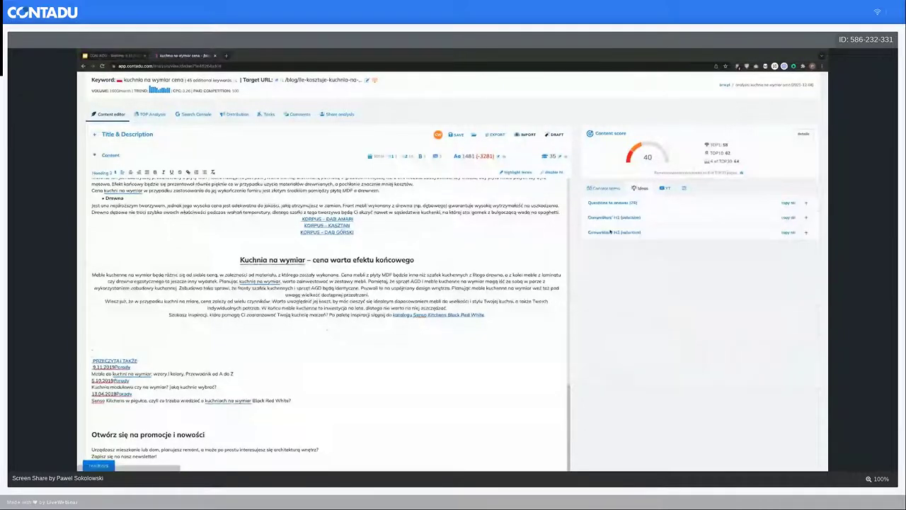
- Copy the intro paragraph and bullet list under "Ile kosztuje kuchnia na wymiar?" to just below the notes of "Ile kosztują meble kuchenne na wymiar?"
scroll(416, 293, up, 3)
scroll(417, 292, up, 5)
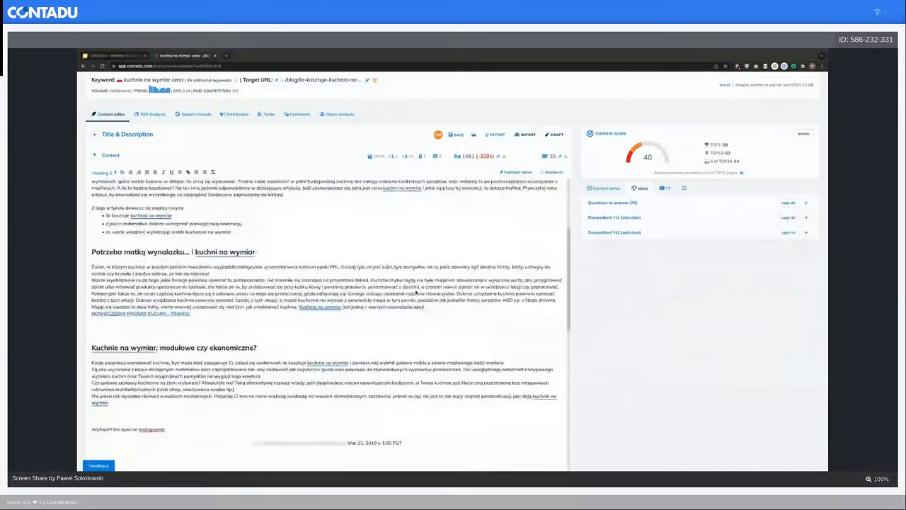
scroll(416, 292, up, 5)
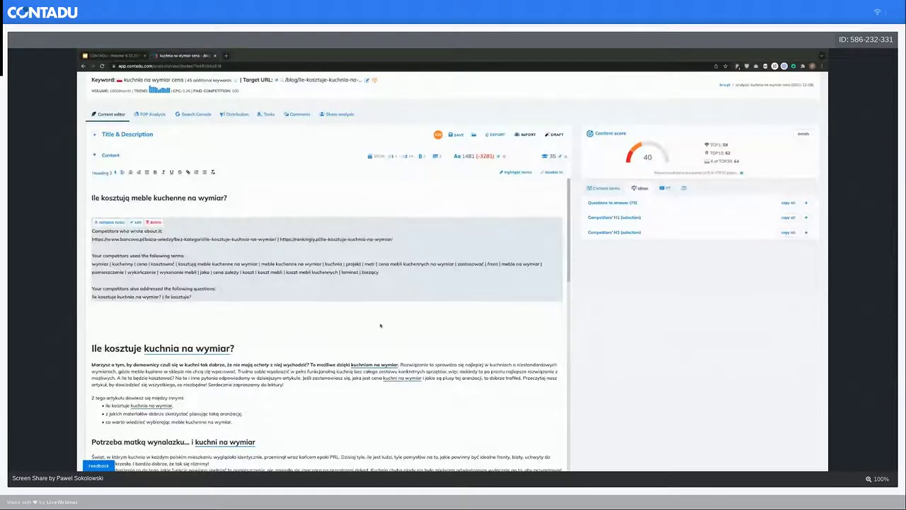
scroll(380, 326, down, 1)
scroll(239, 348, down, 2)
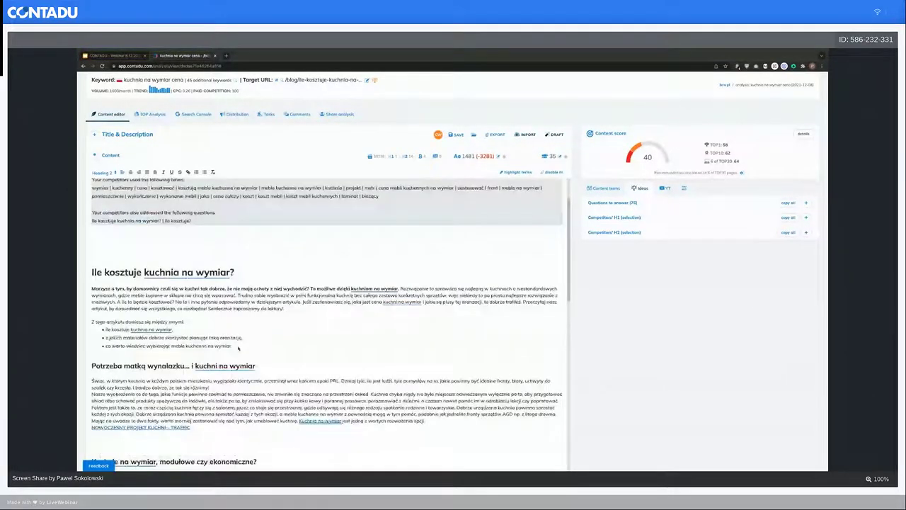
drag(239, 348, 92, 288)
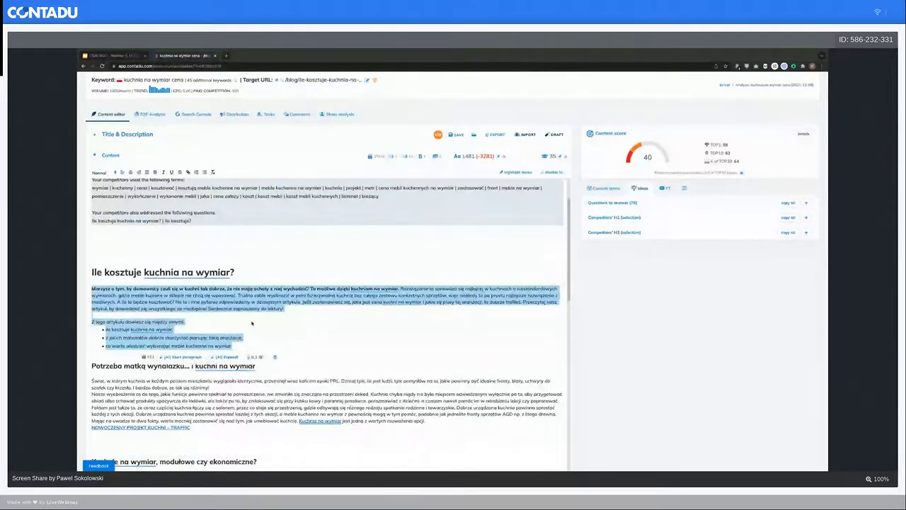
scroll(255, 327, up, 1)
scroll(261, 333, up, 1)
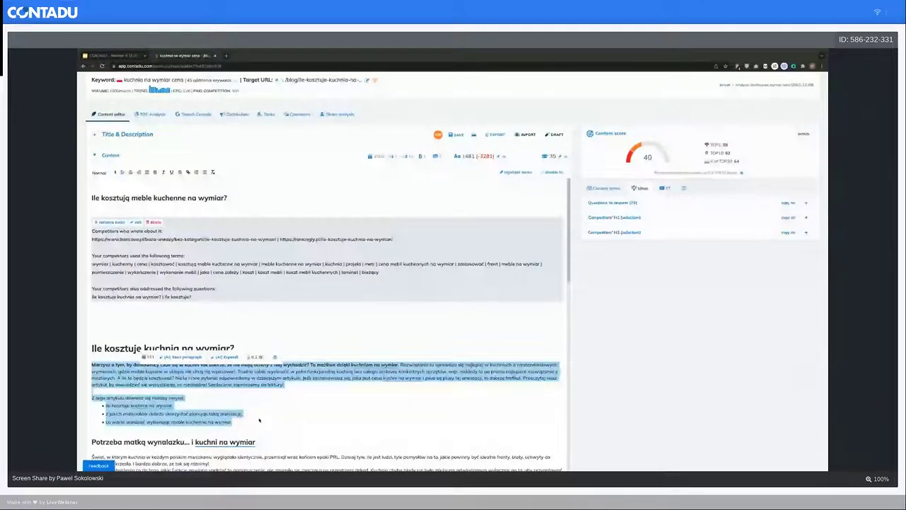
click(172, 330)
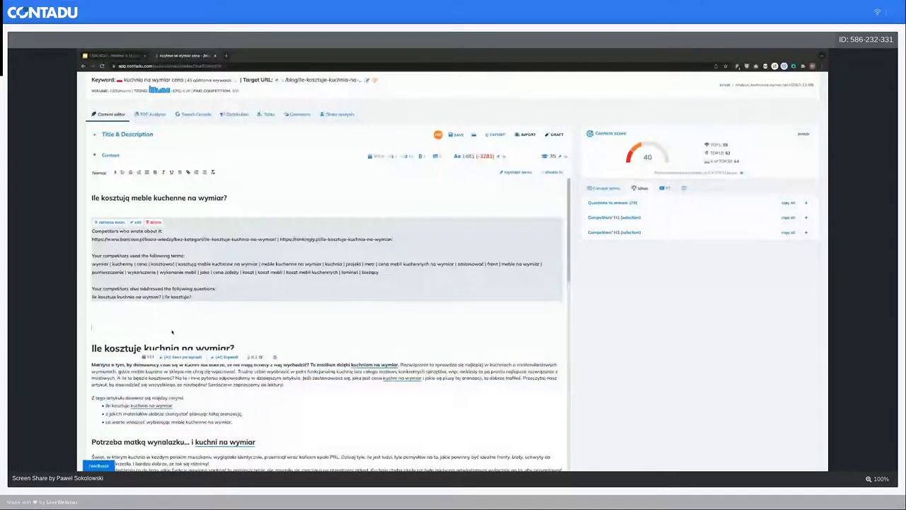
key(ctrl+v)
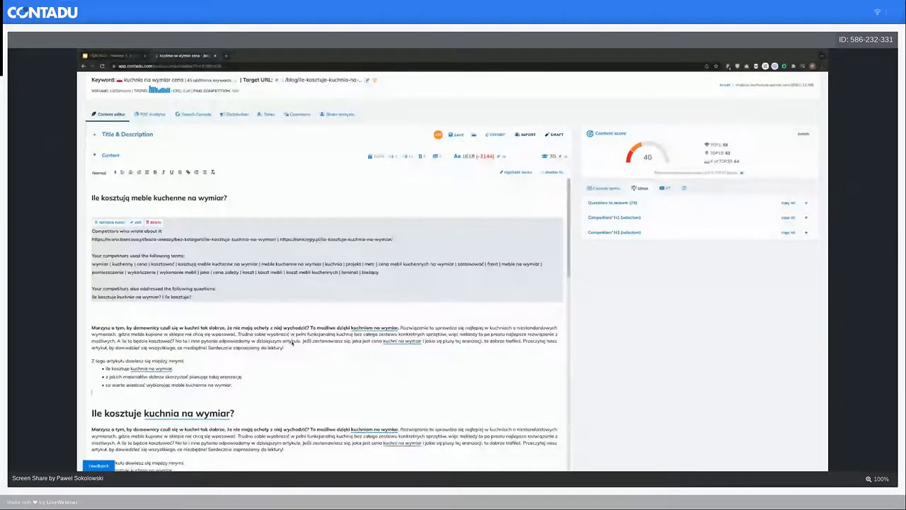
scroll(297, 367, down, 1)
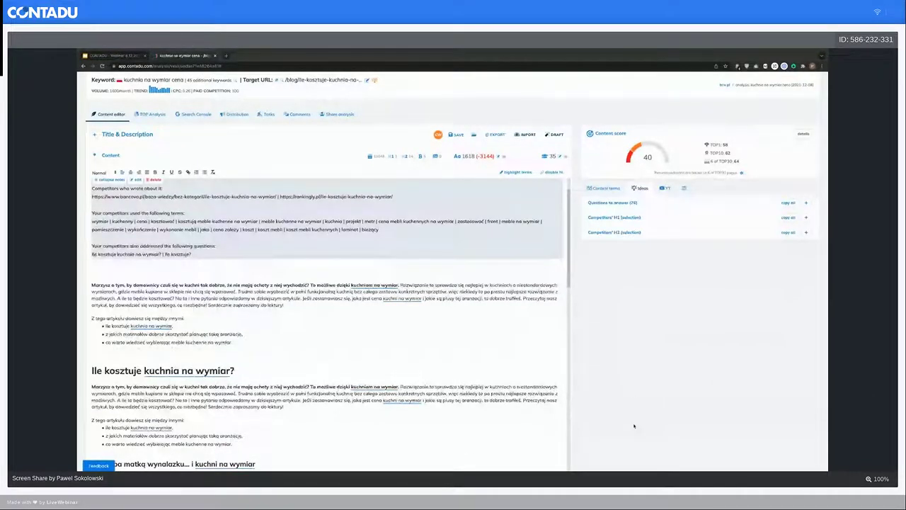
scroll(634, 426, down, 1)
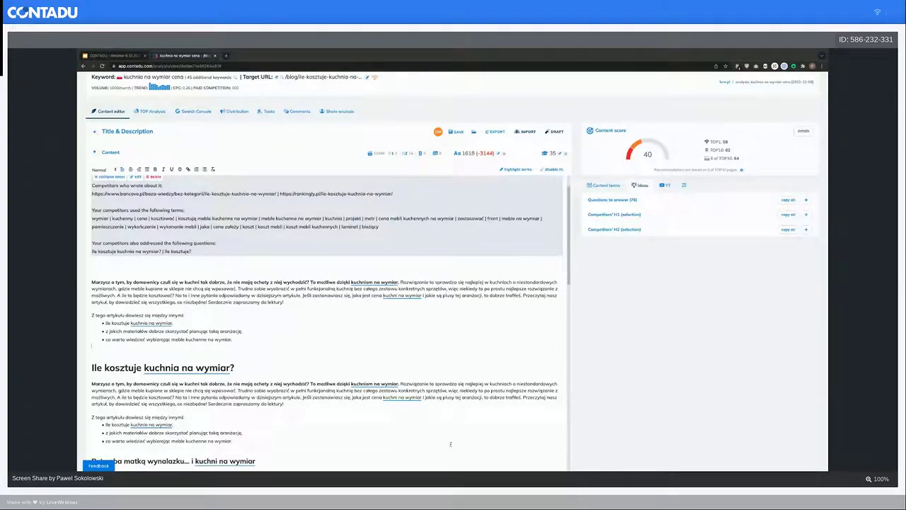
- Open the newer "meble kuchenne" topic in the content strategy and examine the keyword clusters on its content ideas map
scroll(296, 175, up, 1)
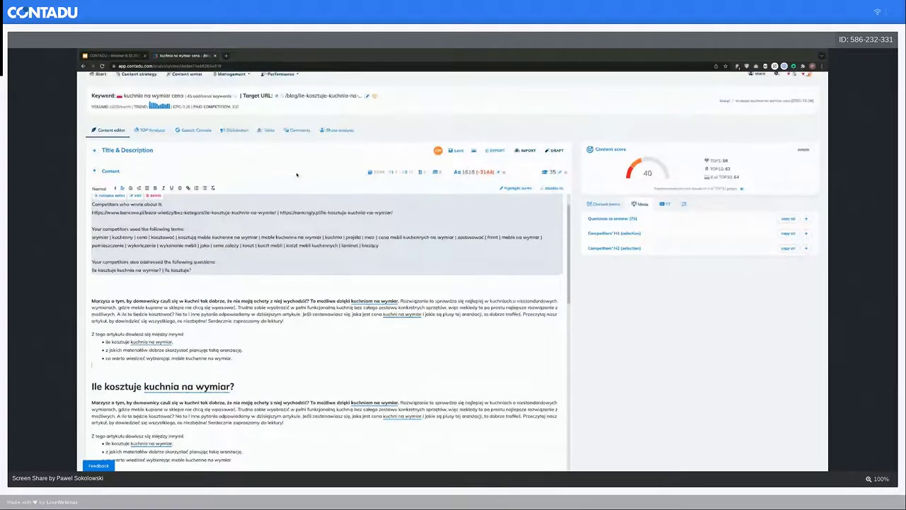
scroll(297, 174, up, 2)
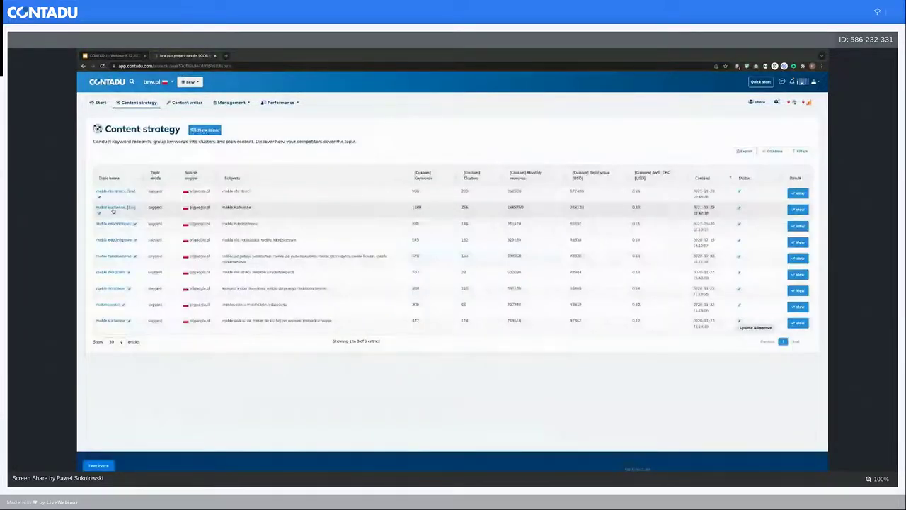
click(117, 206)
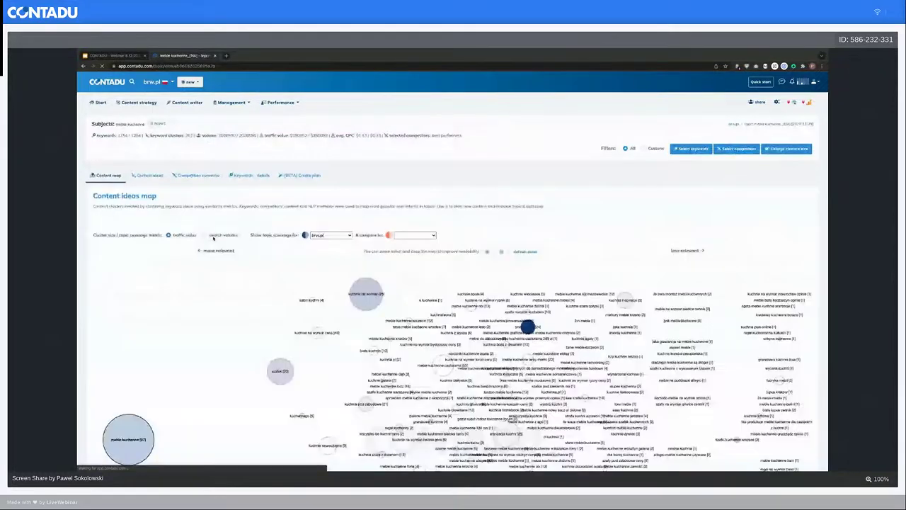
scroll(272, 293, down, 1)
scroll(272, 293, down, 2)
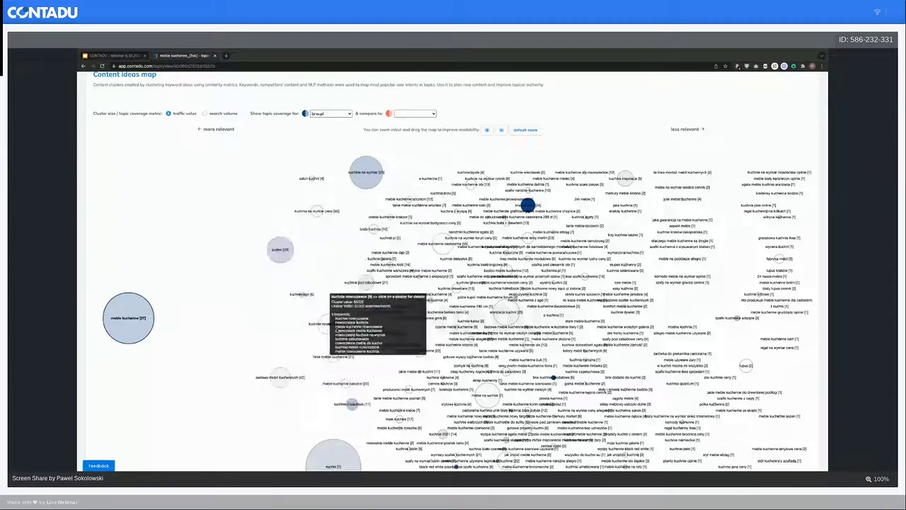
mouse_move(337, 352)
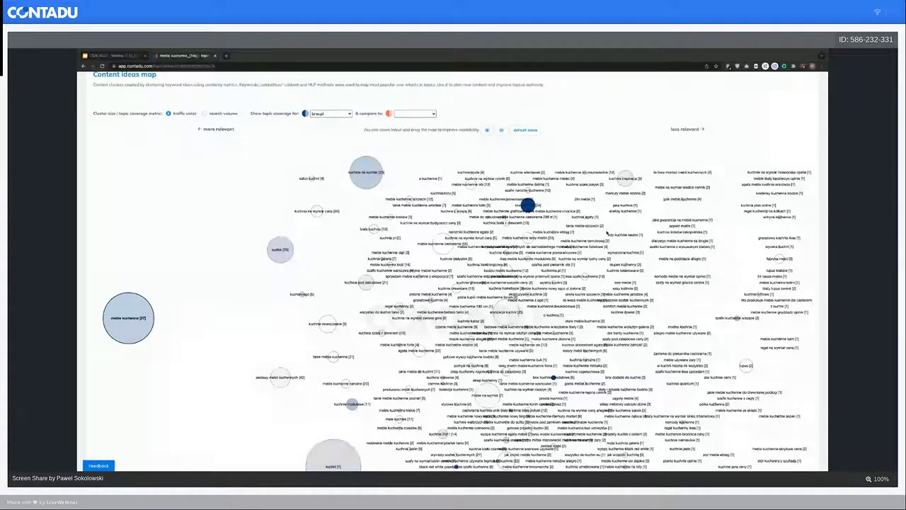
- Change the clusters resolution of the "meble kuchenne" topic to larger clusters and look over the regrouped content ideas map
scroll(725, 183, up, 3)
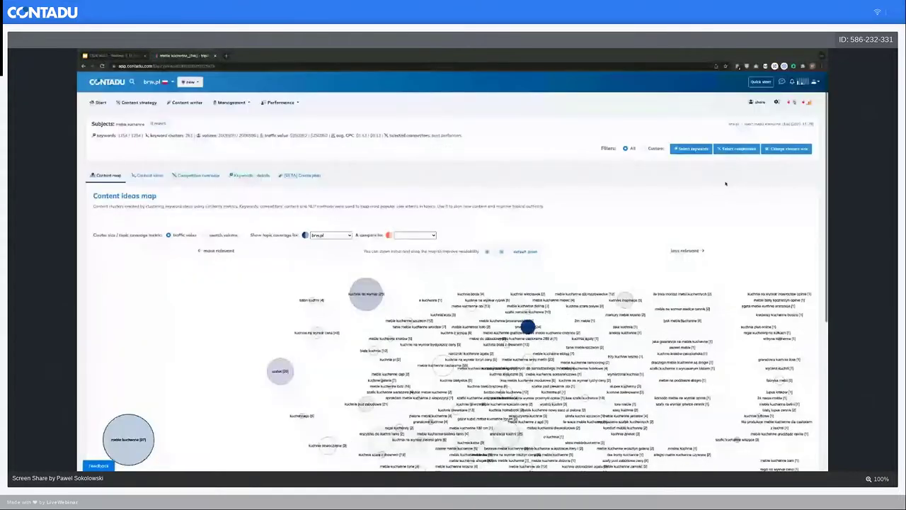
click(787, 148)
click(488, 278)
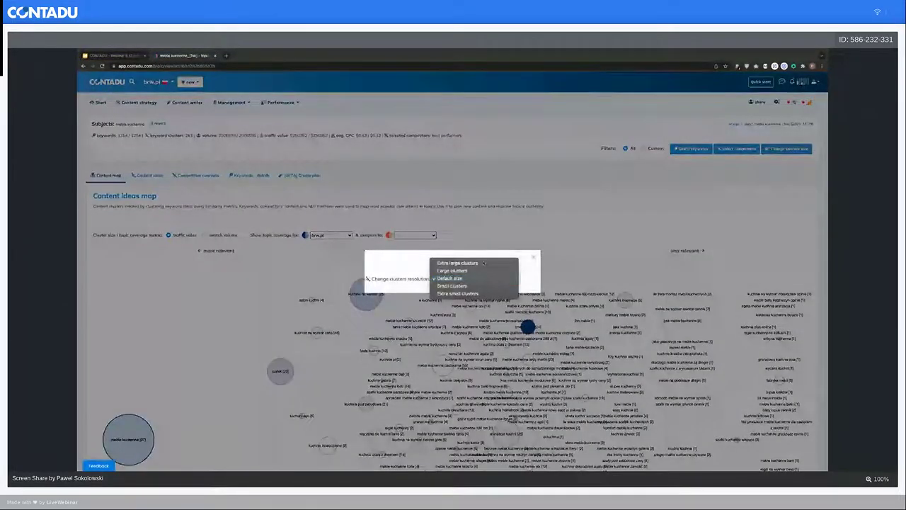
click(506, 293)
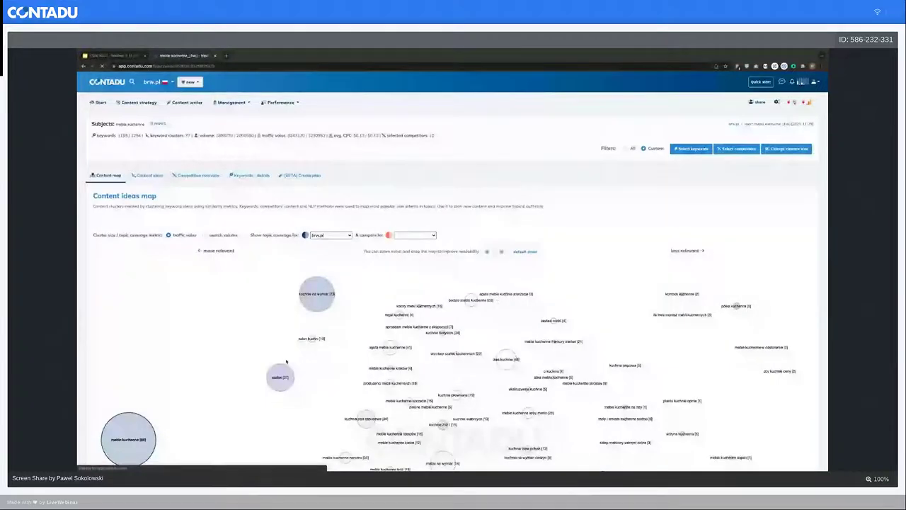
scroll(286, 362, down, 1)
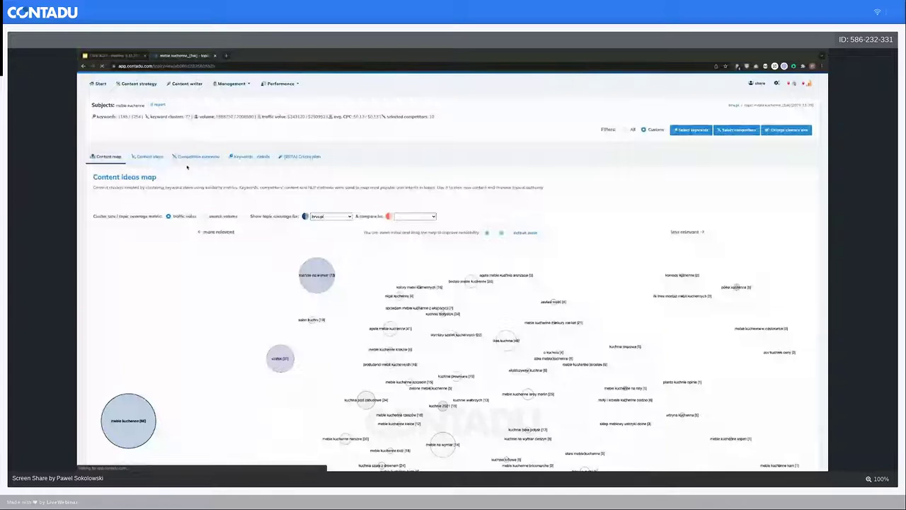
scroll(187, 271, down, 1)
scroll(187, 272, down, 3)
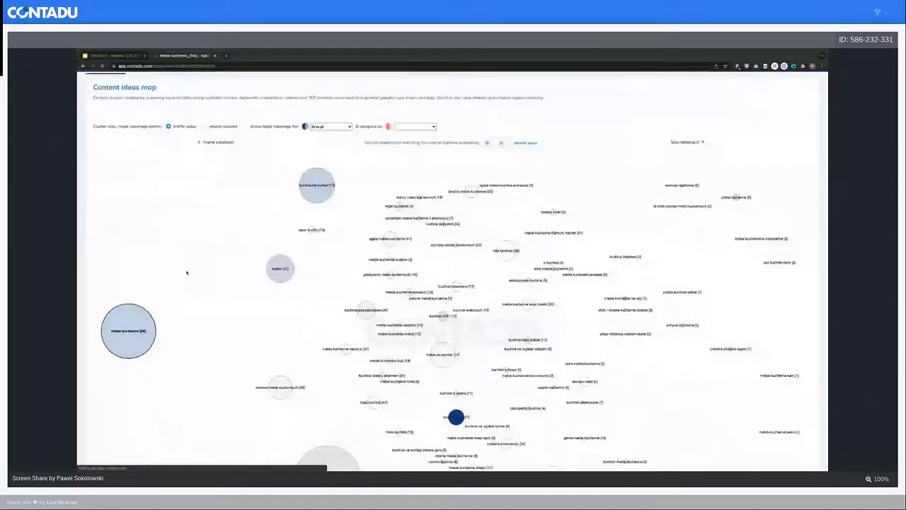
scroll(186, 272, up, 1)
scroll(186, 272, up, 1)
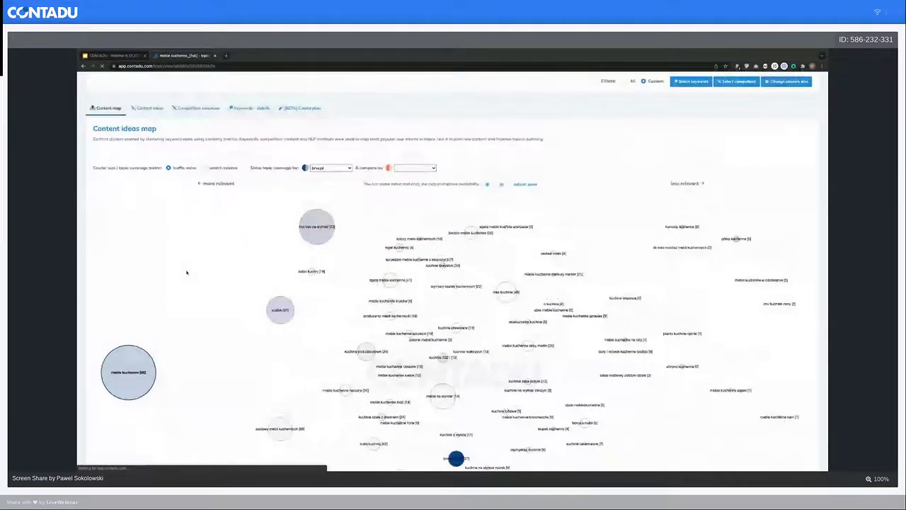
- Open the details of the "biała kuchnia" cluster from the content ideas map, look through its full keyword list, and close the details
scroll(136, 276, down, 3)
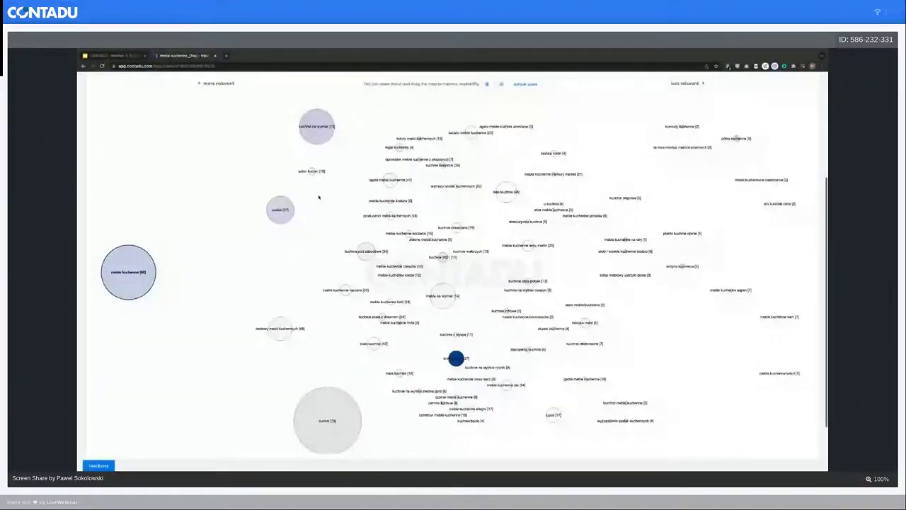
scroll(391, 276, down, 2)
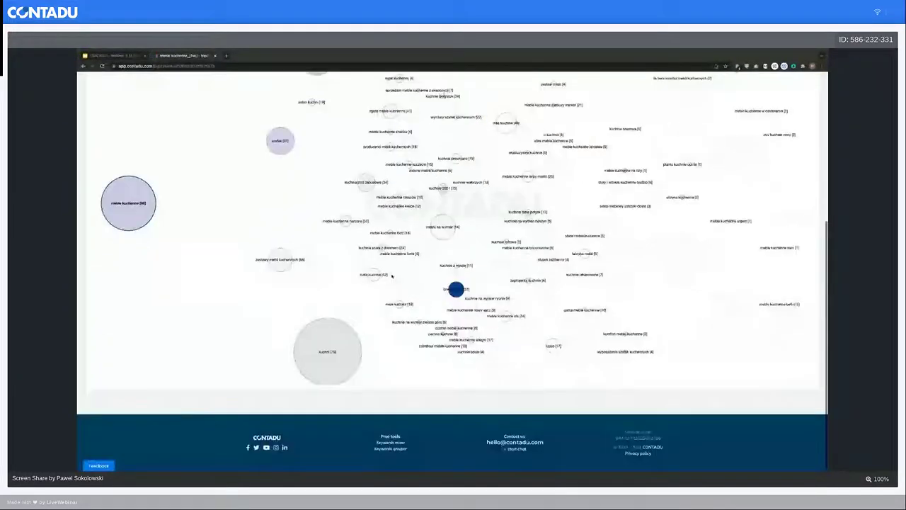
mouse_move(374, 277)
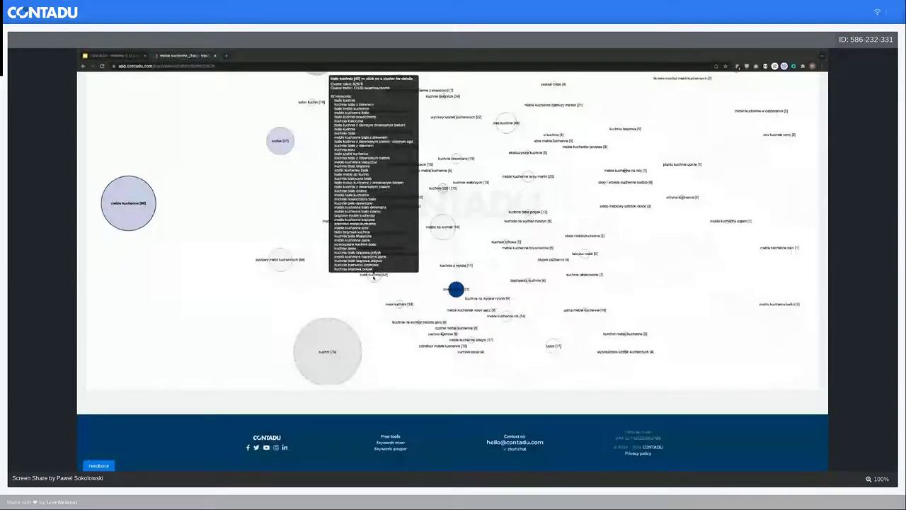
click(374, 277)
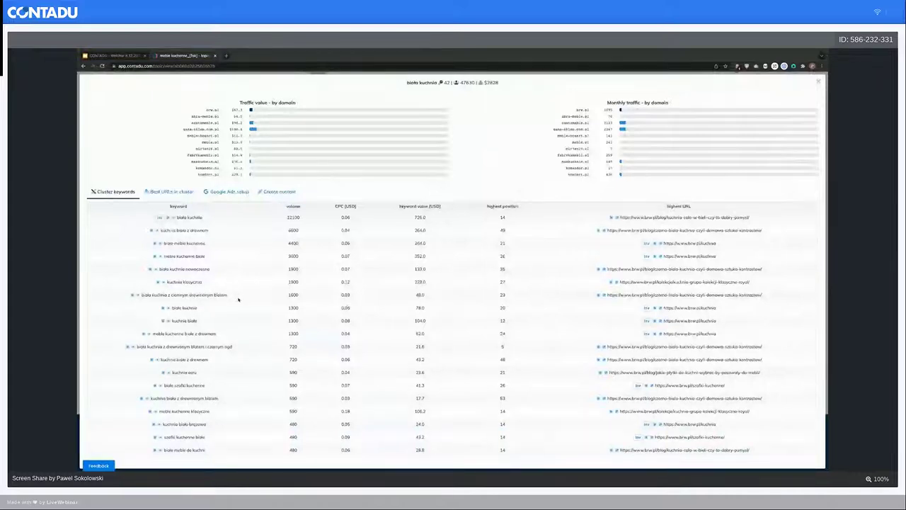
scroll(238, 299, down, 1)
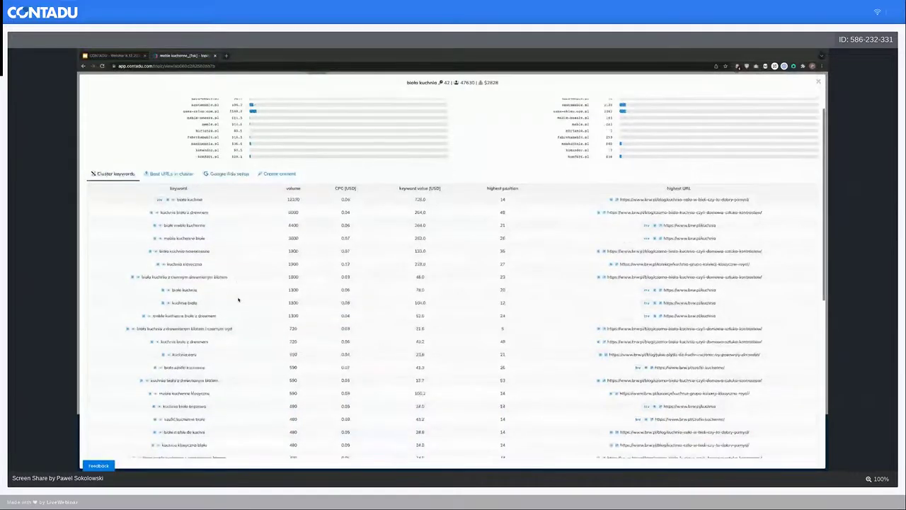
scroll(237, 300, down, 3)
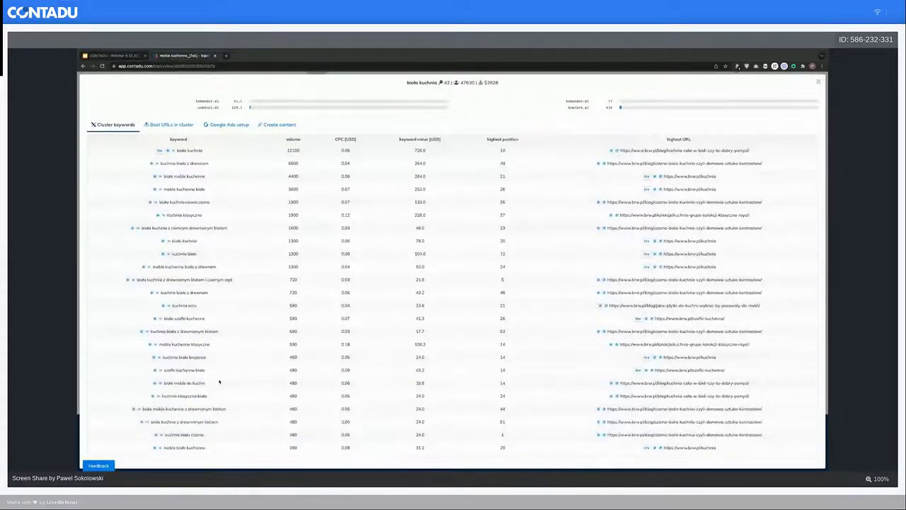
scroll(220, 383, down, 1)
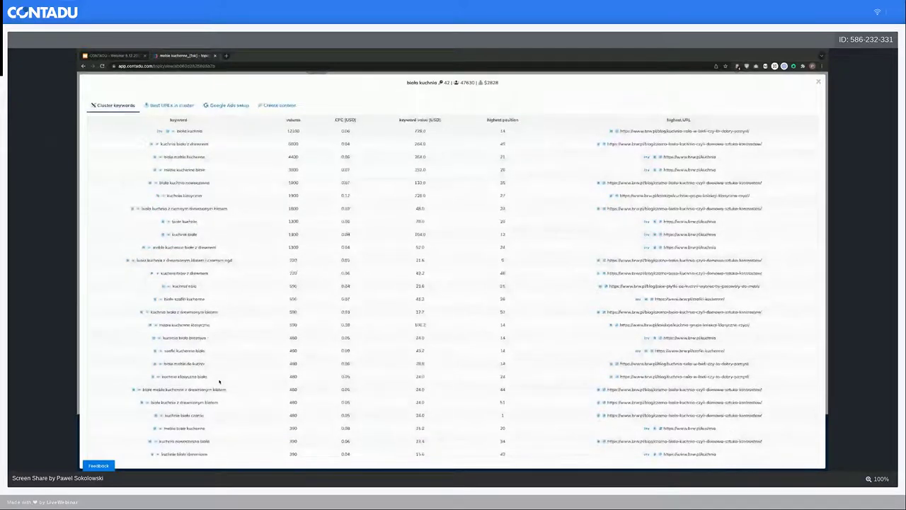
scroll(220, 382, down, 3)
scroll(220, 382, down, 2)
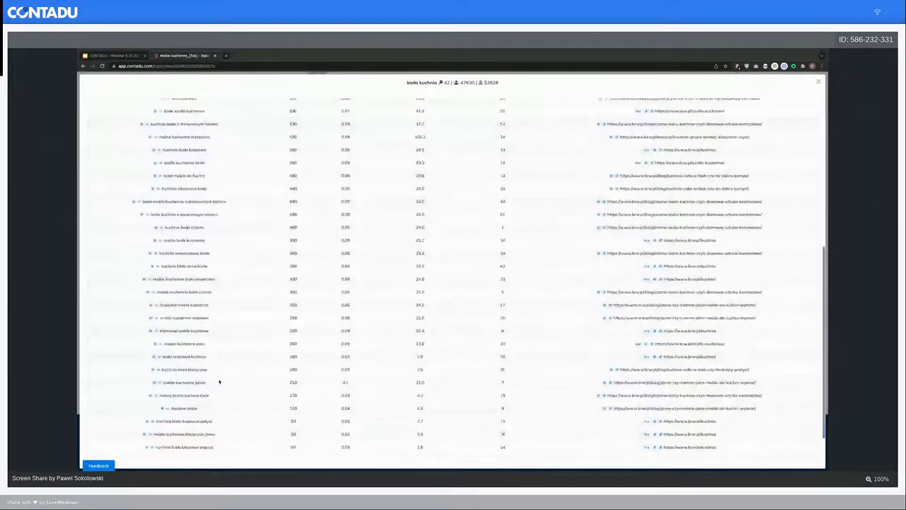
scroll(220, 383, down, 1)
scroll(220, 382, up, 1)
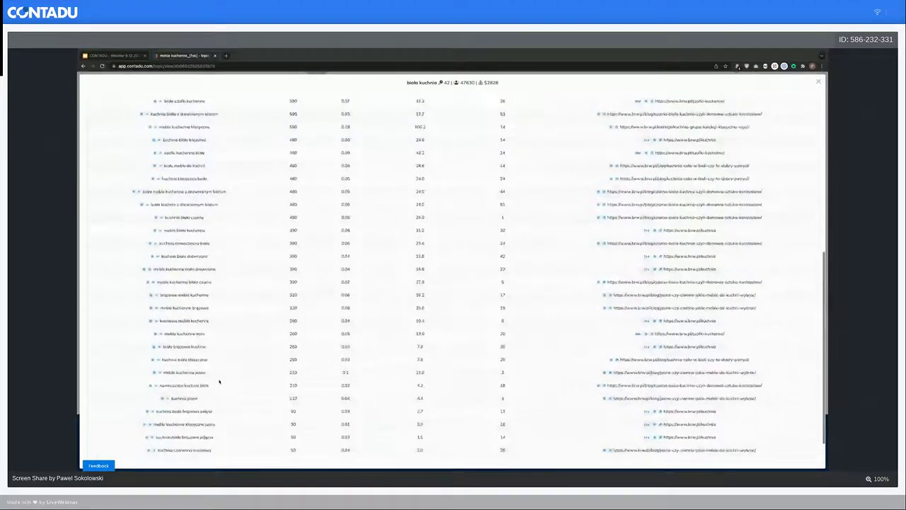
scroll(219, 382, up, 7)
scroll(280, 285, up, 1)
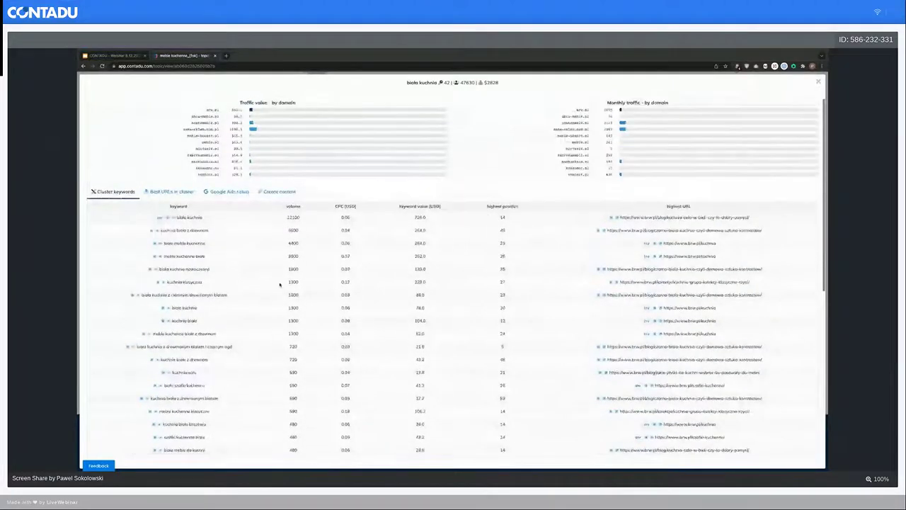
click(818, 82)
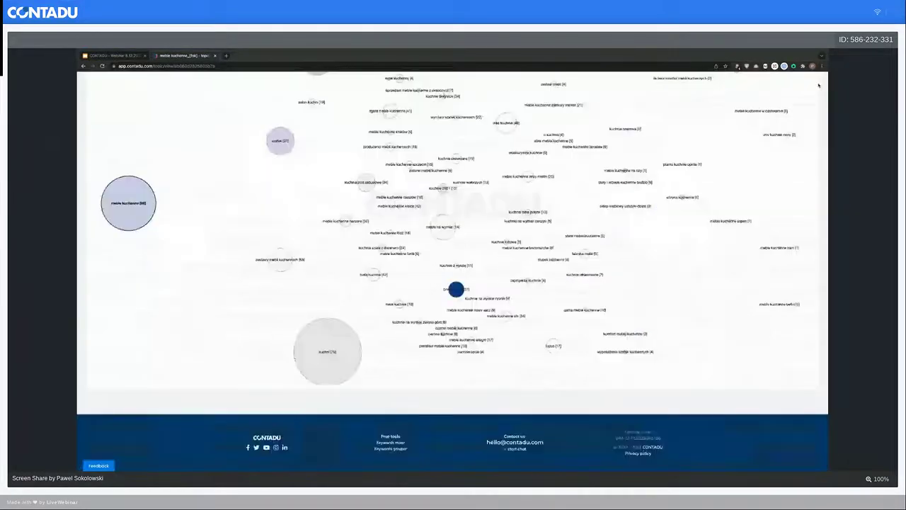
- Look over the keywords of the "kuchnie na wymiar" cluster and the topic's keyword details, and return to the content map
scroll(641, 241, up, 1)
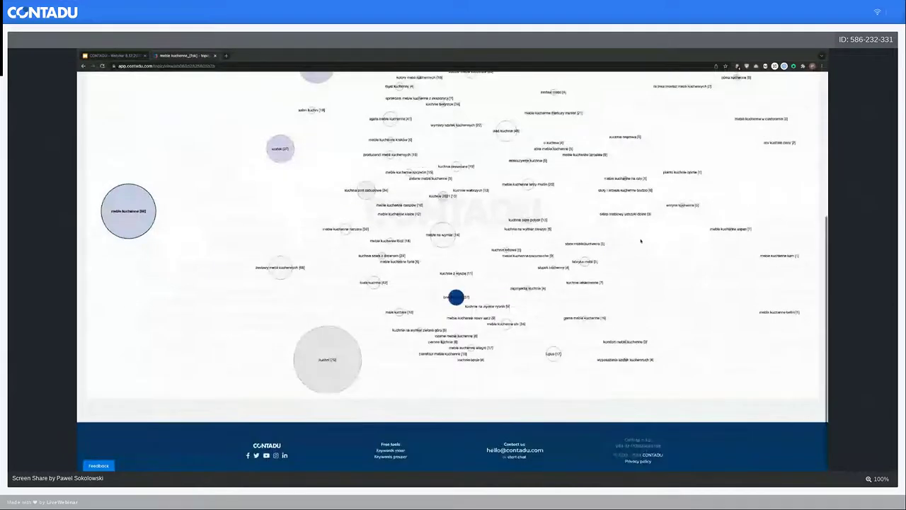
scroll(640, 242, up, 2)
scroll(639, 243, up, 1)
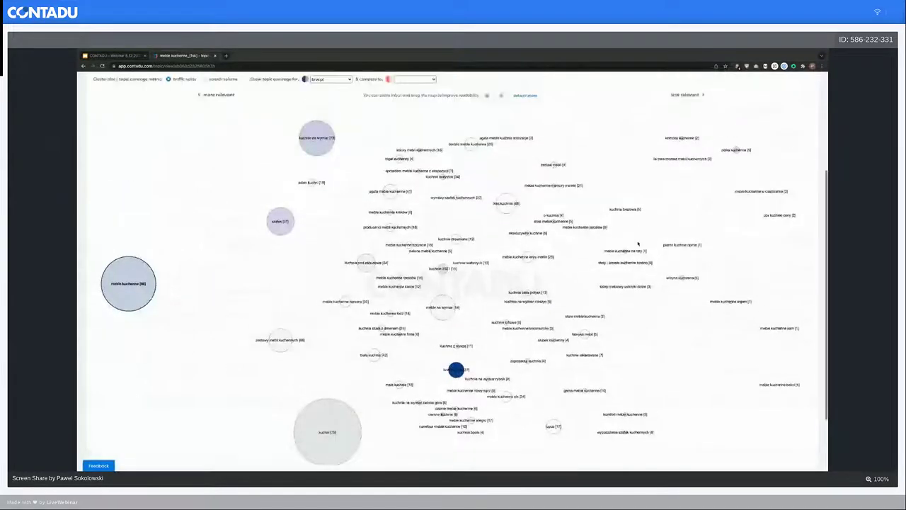
scroll(638, 243, up, 4)
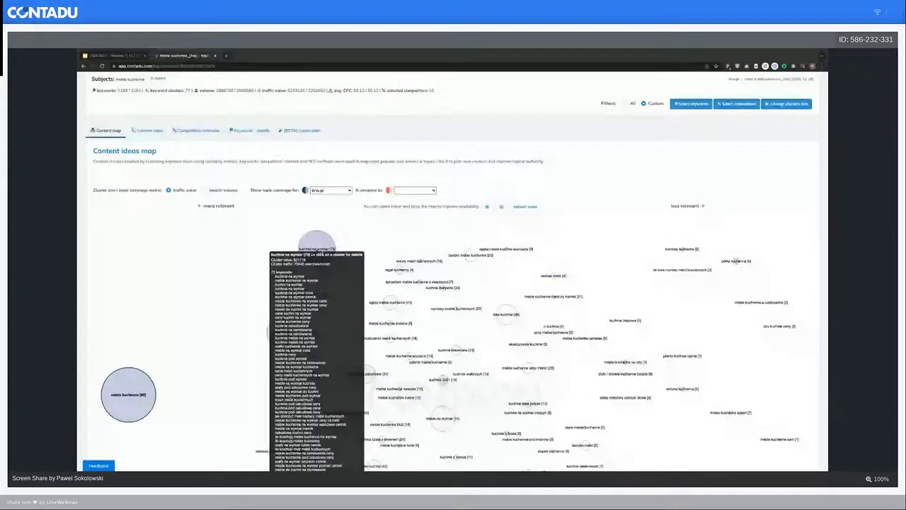
click(316, 242)
scroll(212, 198, down, 1)
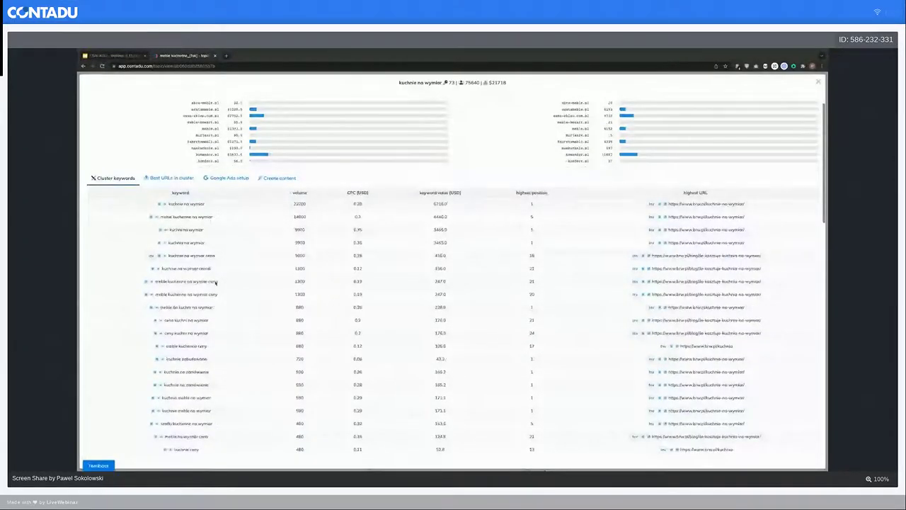
click(818, 82)
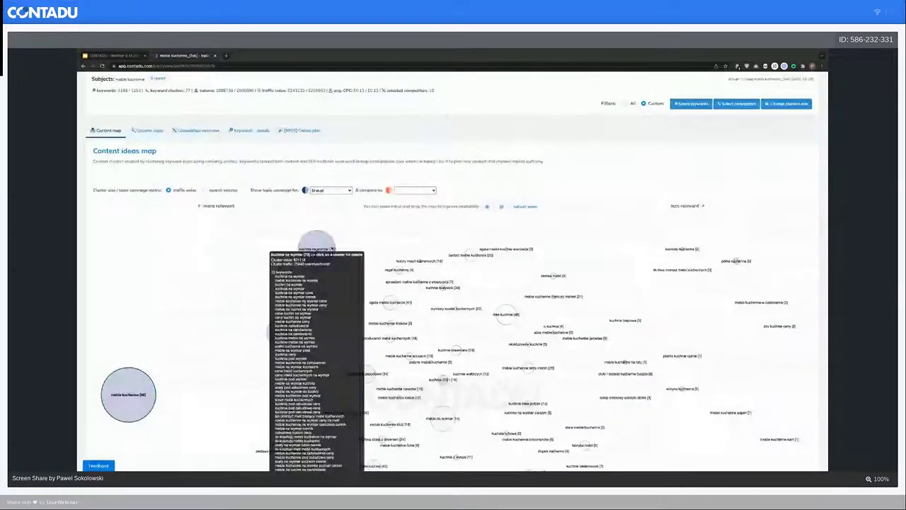
click(248, 131)
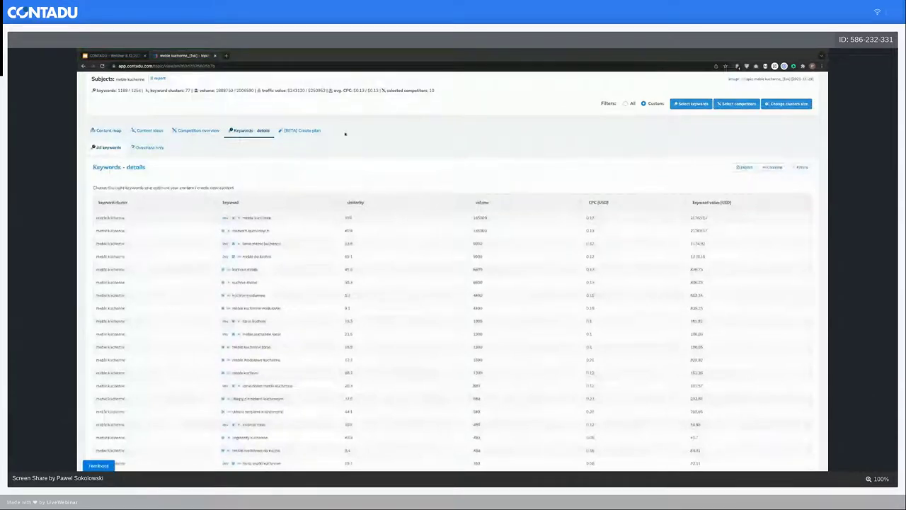
click(106, 131)
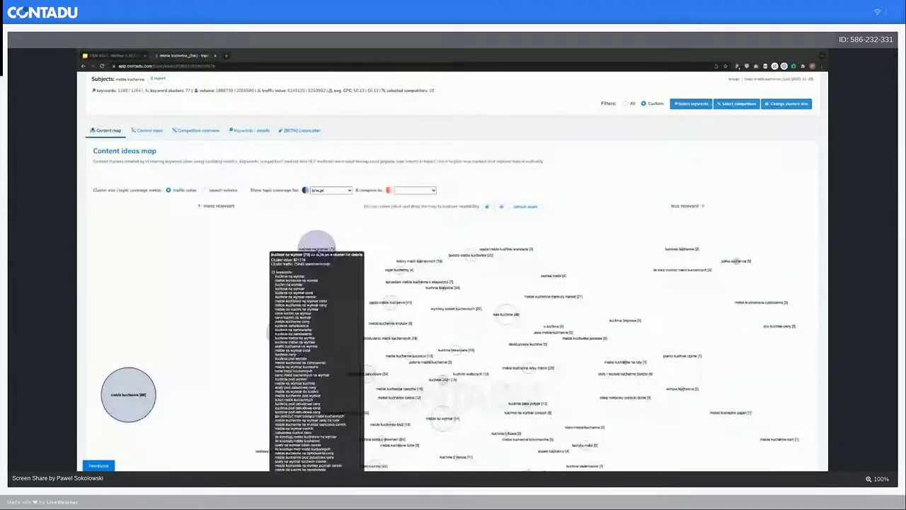
- Open the content creation form for the "kuchnie na wymiar" cluster, review its additional keywords, and close it without creating content
click(317, 244)
click(279, 191)
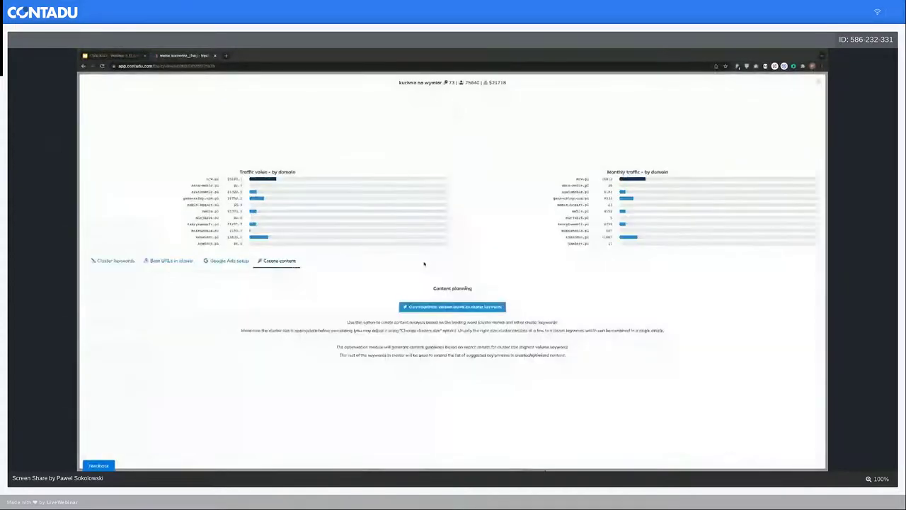
click(457, 306)
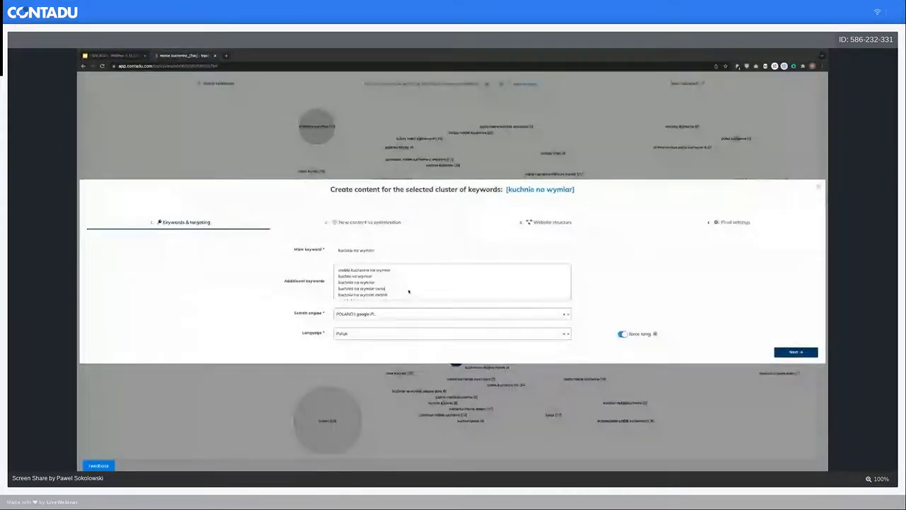
scroll(409, 291, down, 10)
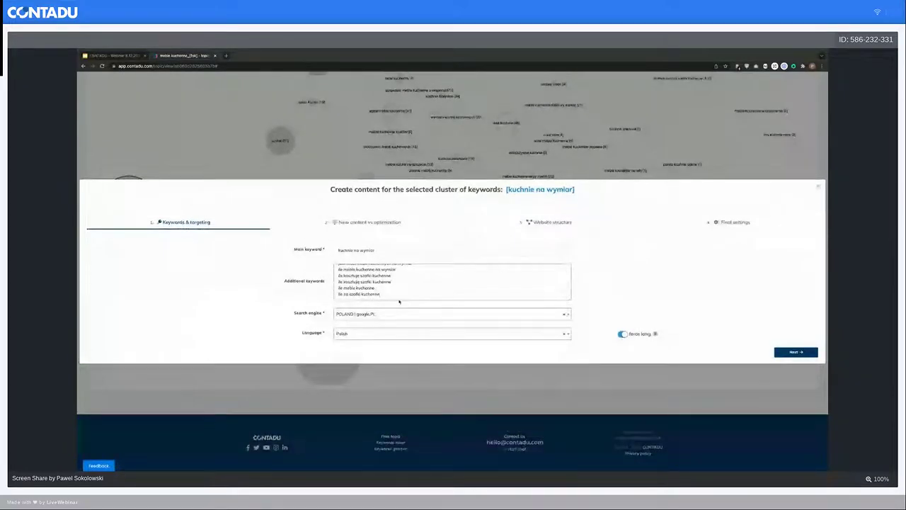
click(401, 298)
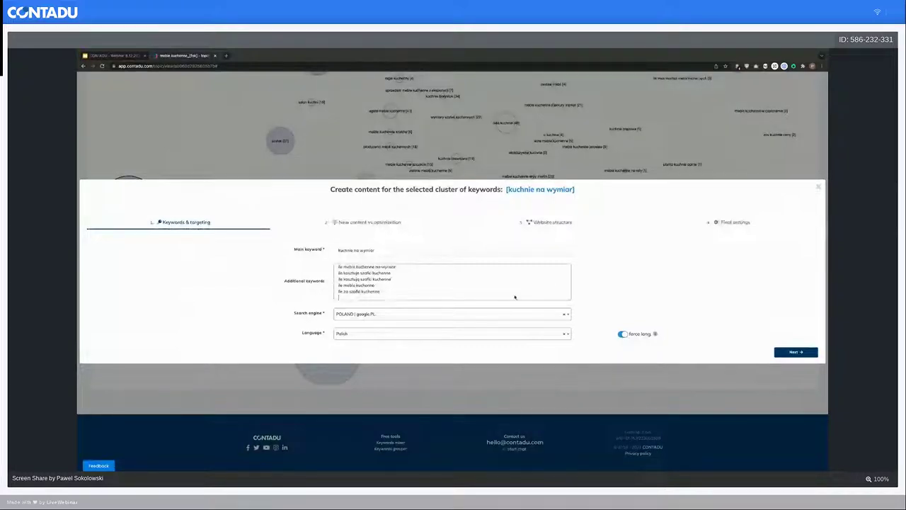
click(818, 189)
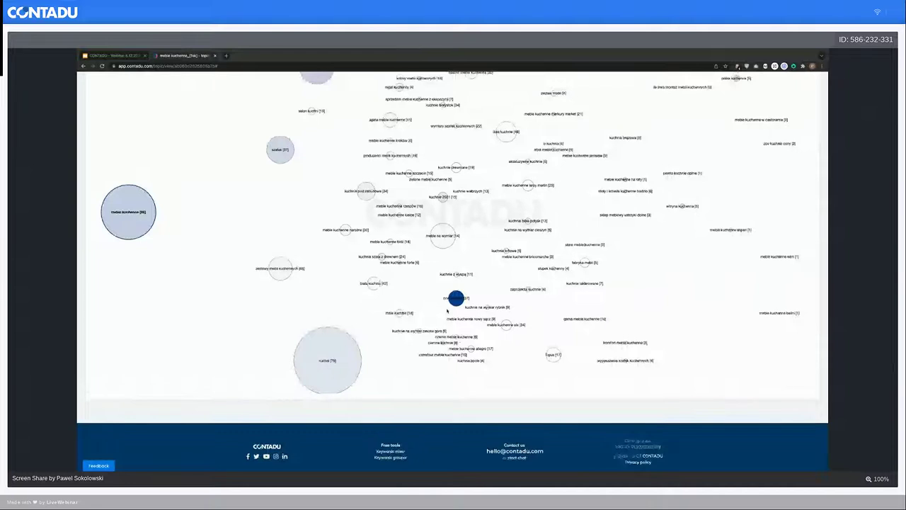
- Show the topic's content ideas as keyword cluster cards and look through them
scroll(447, 310, up, 5)
scroll(447, 310, down, 1)
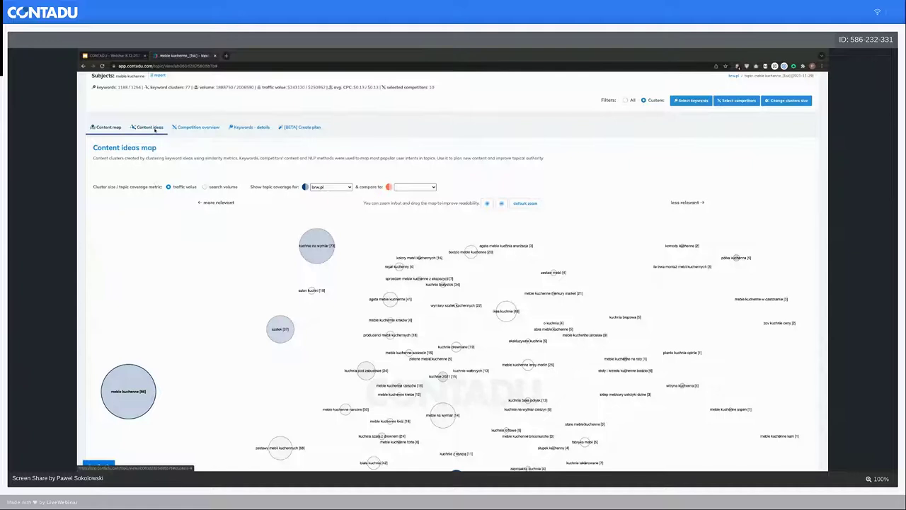
click(149, 127)
scroll(379, 333, down, 2)
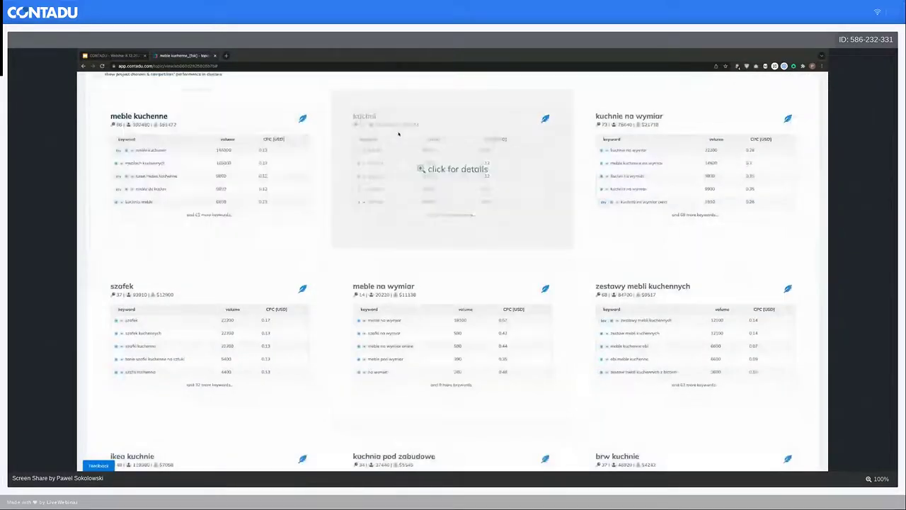
scroll(441, 227, up, 3)
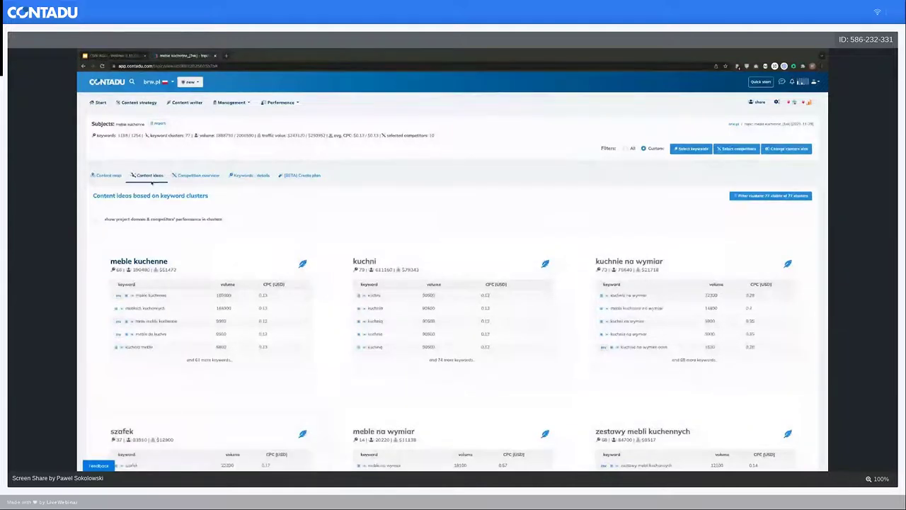
- Go back to the content strategy list, reopen the newer "meble kuchenne" topic, and view its content ideas map
click(351, 277)
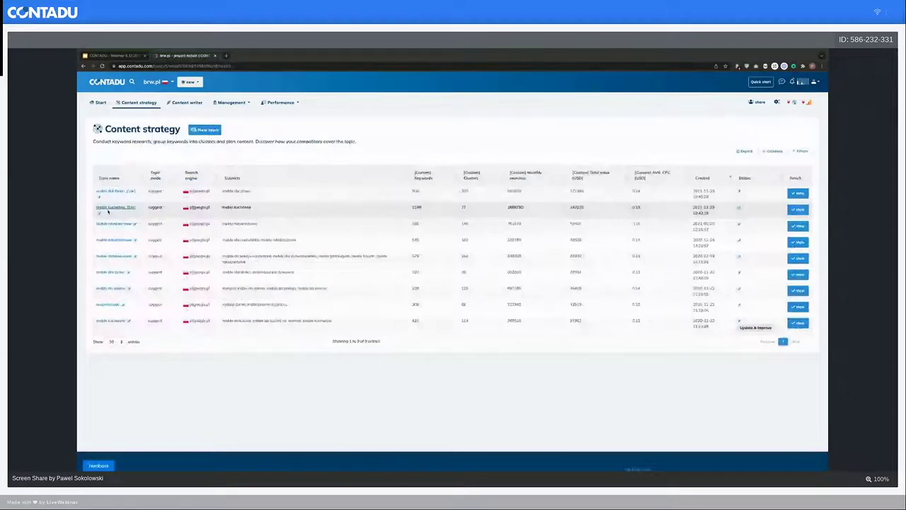
click(108, 210)
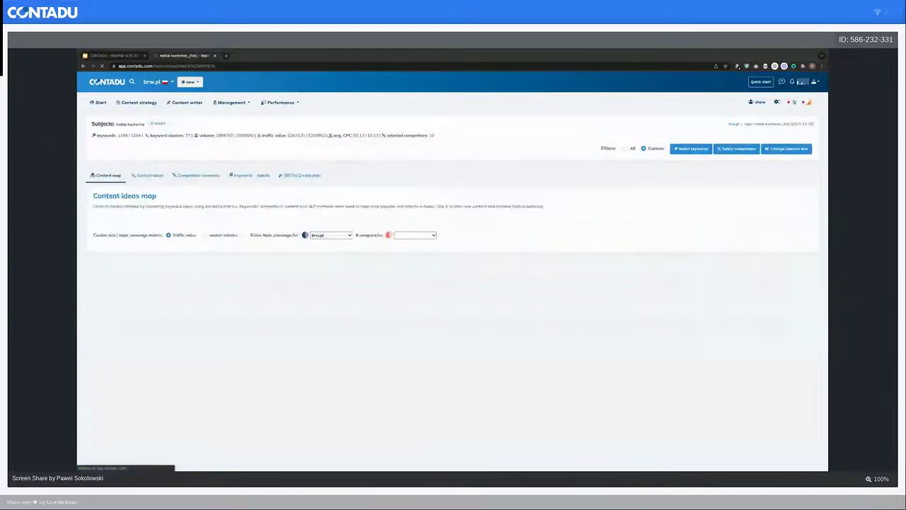
scroll(732, 340, down, 2)
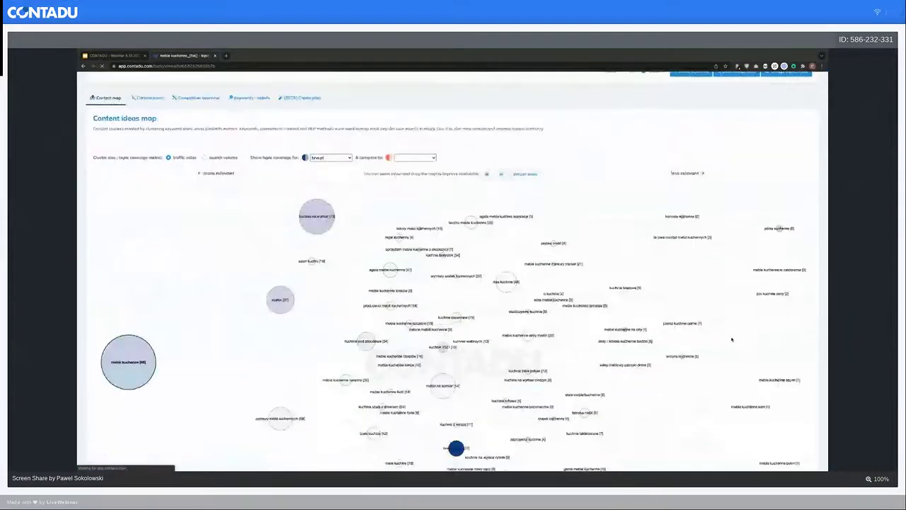